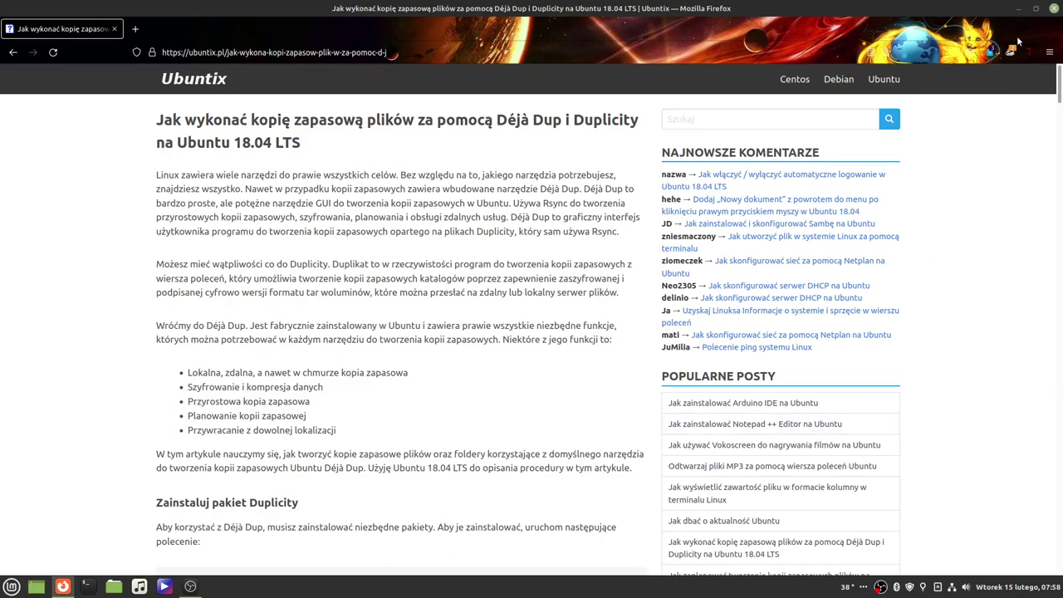
Step: Minimize the browser and look through the installed applications matching "t", such as Timeshift
click(1019, 8)
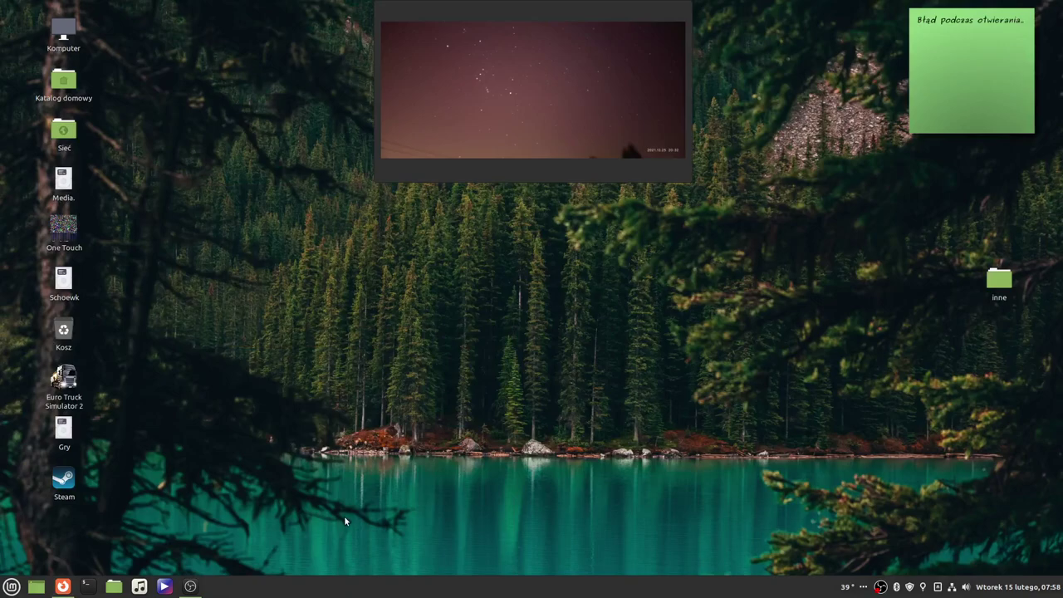
right_click(22, 530)
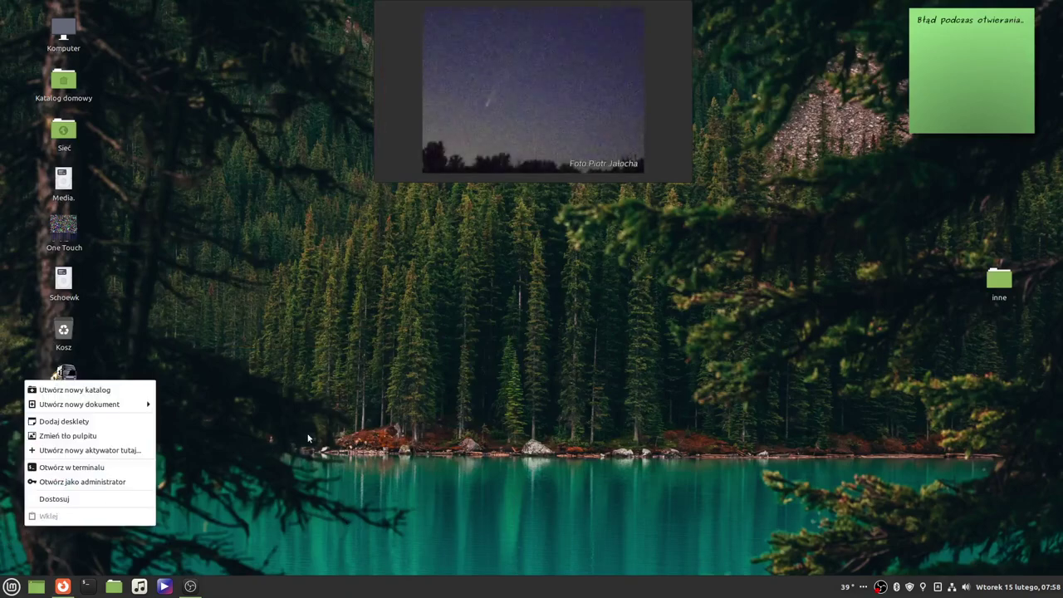
click(304, 441)
click(8, 587)
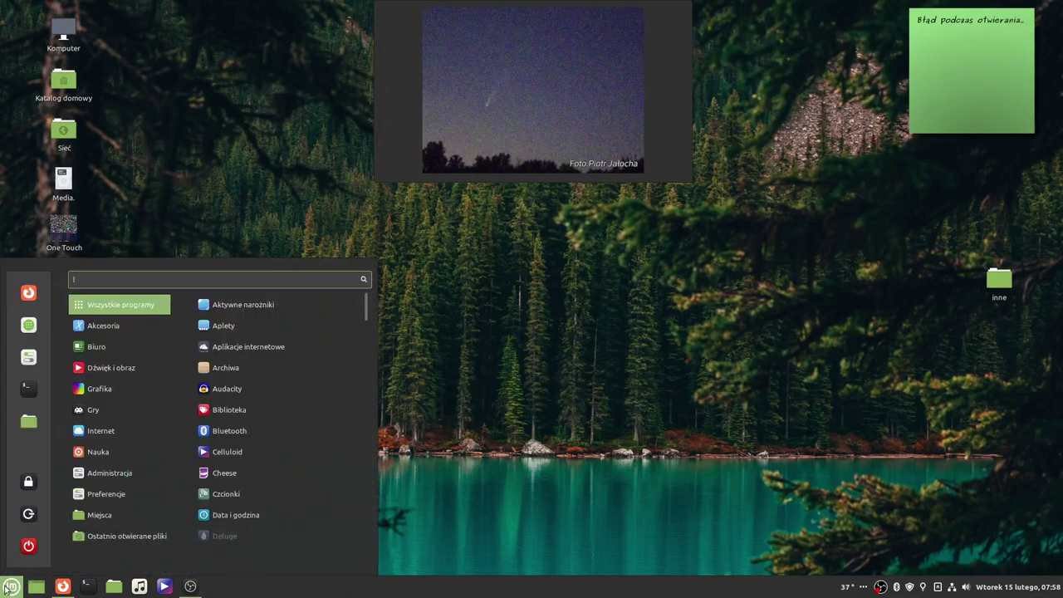
text(t)
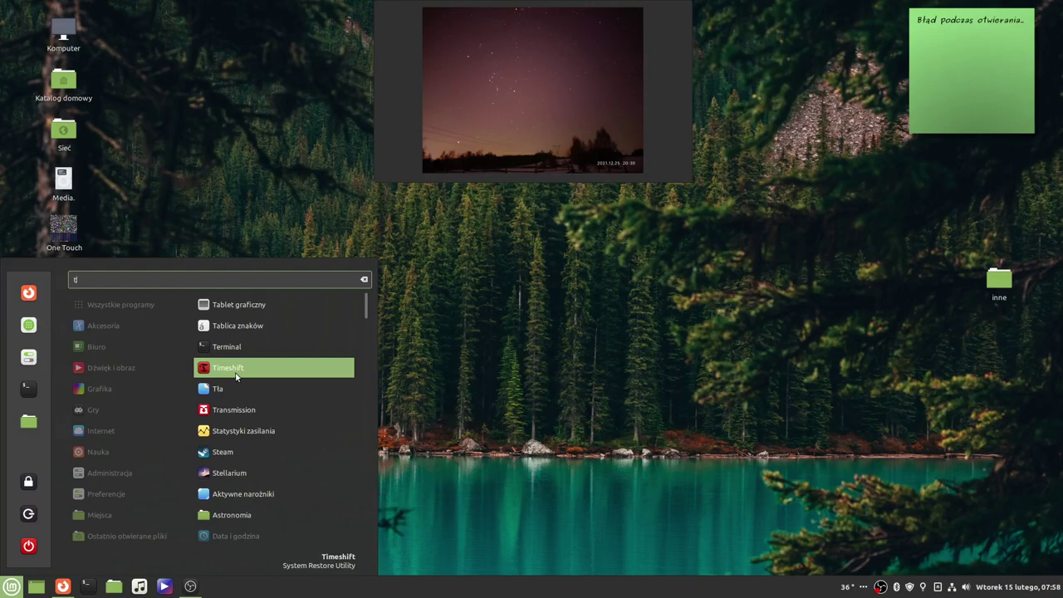
Step: Search the installed applications for "kol" and examine the backup tool entry "Narzędzie do tworzenia kopii zapasowych"
key(BackSpace)
text(k)
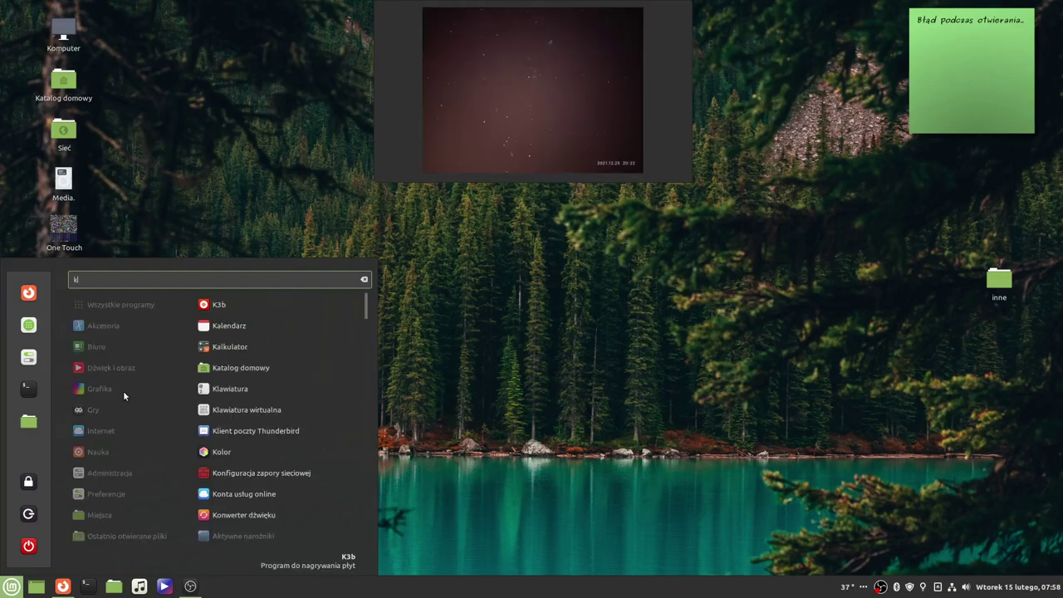
scroll(251, 525, down, 4)
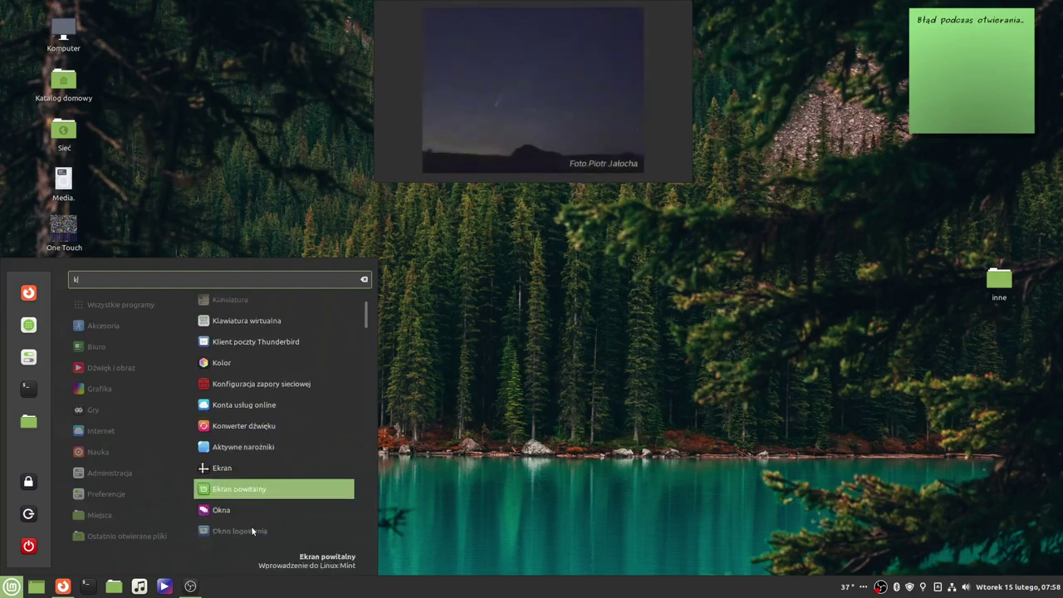
scroll(243, 349, down, 2)
scroll(237, 359, up, 5)
text(ol)
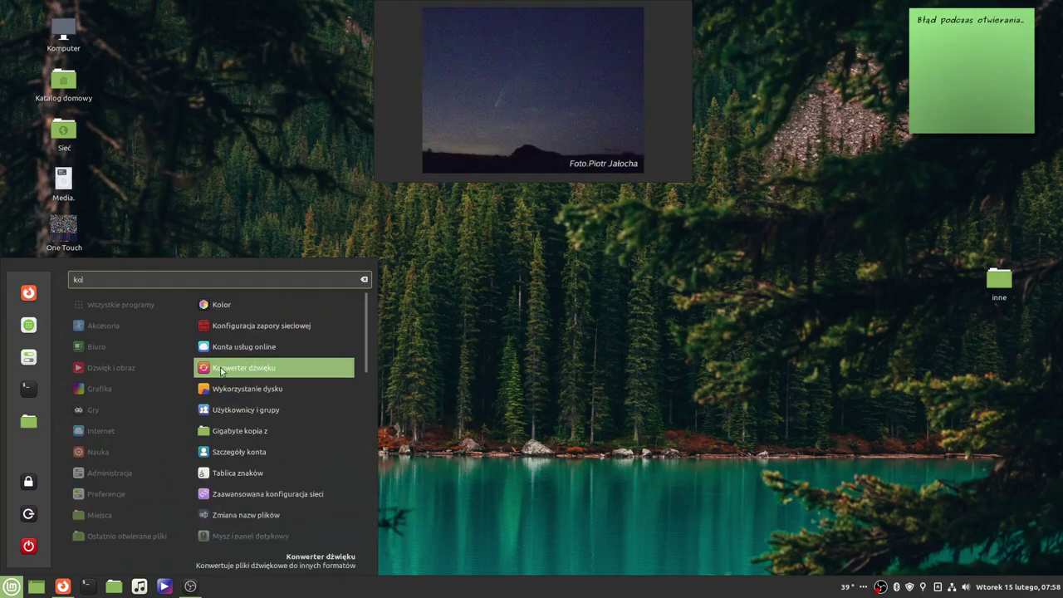
scroll(282, 523, down, 3)
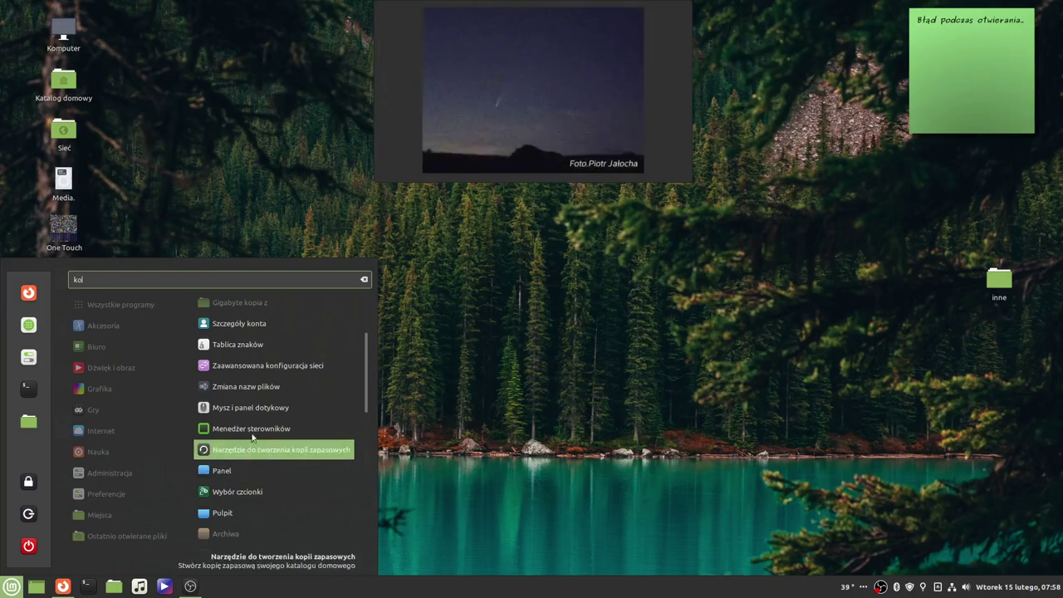
click(250, 194)
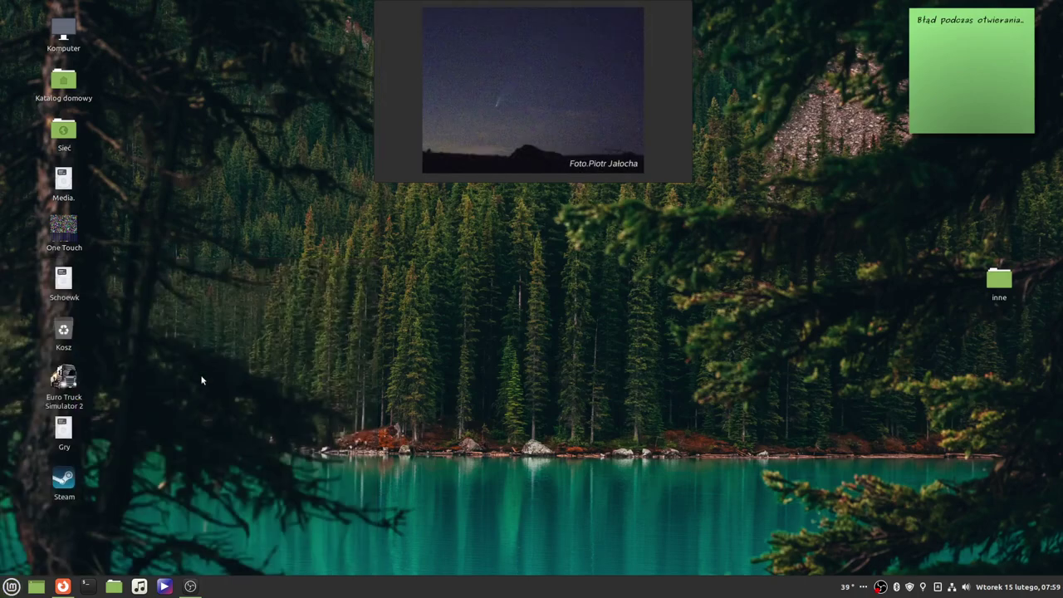
click(191, 586)
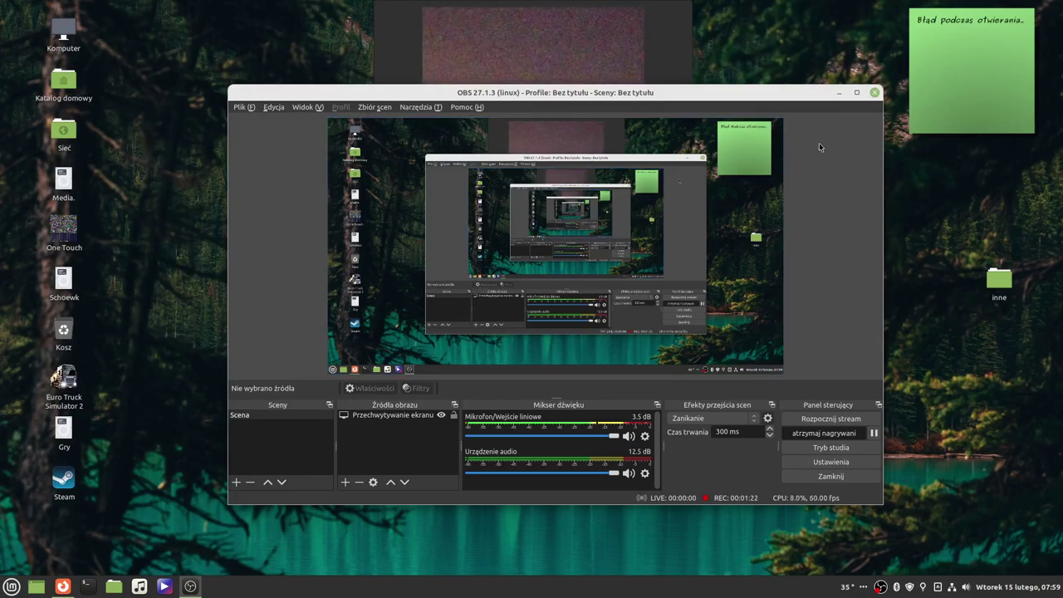
click(839, 93)
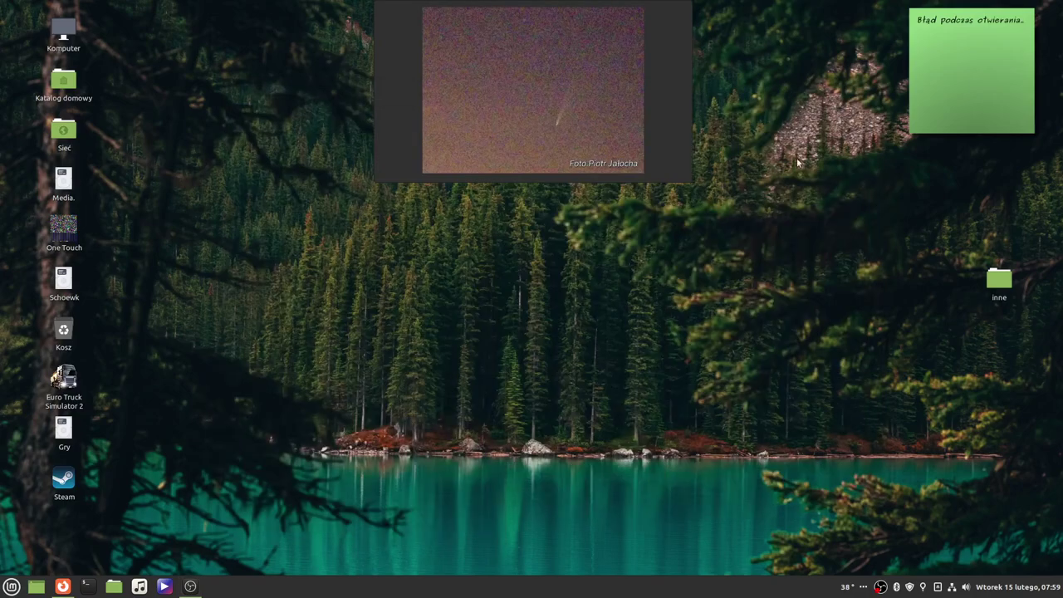
Step: Switch to Firefox and copy the command "sudo apt-get install duplicity" from the article's section on installing Duplicity
click(62, 586)
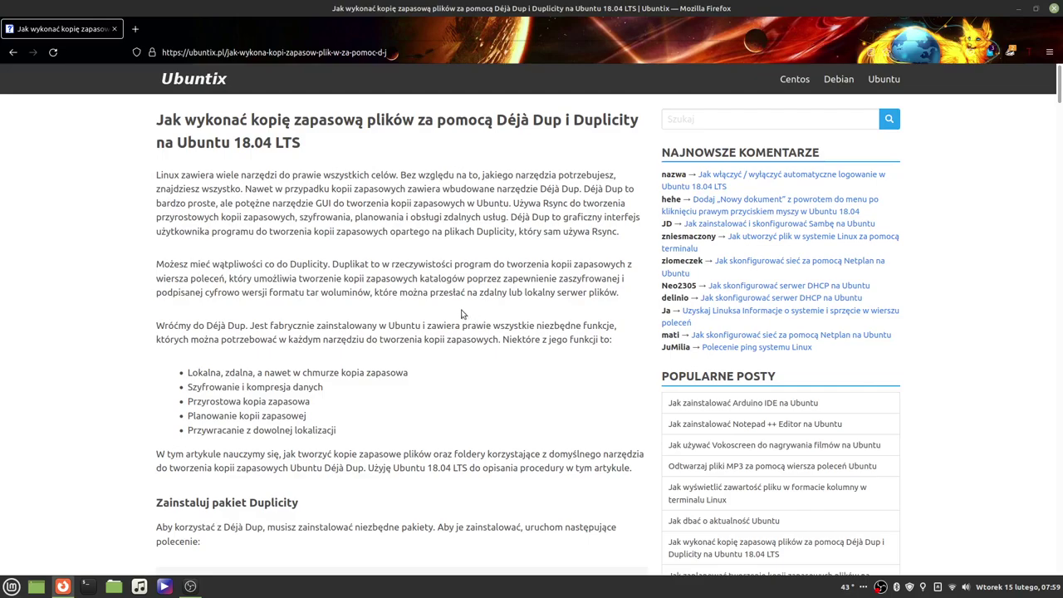
scroll(506, 199, down, 4)
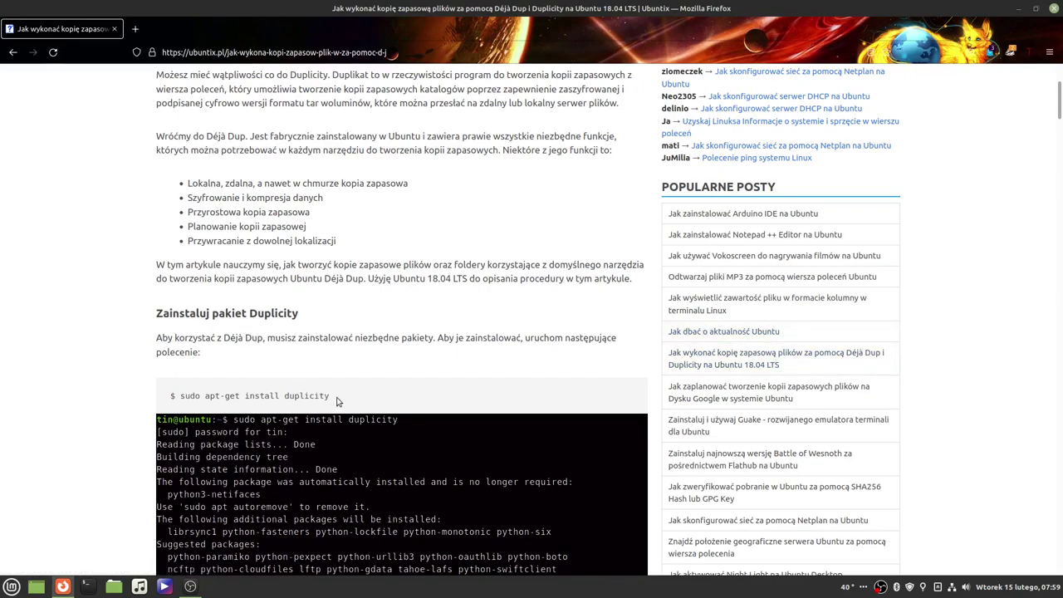
drag(331, 397, 182, 397)
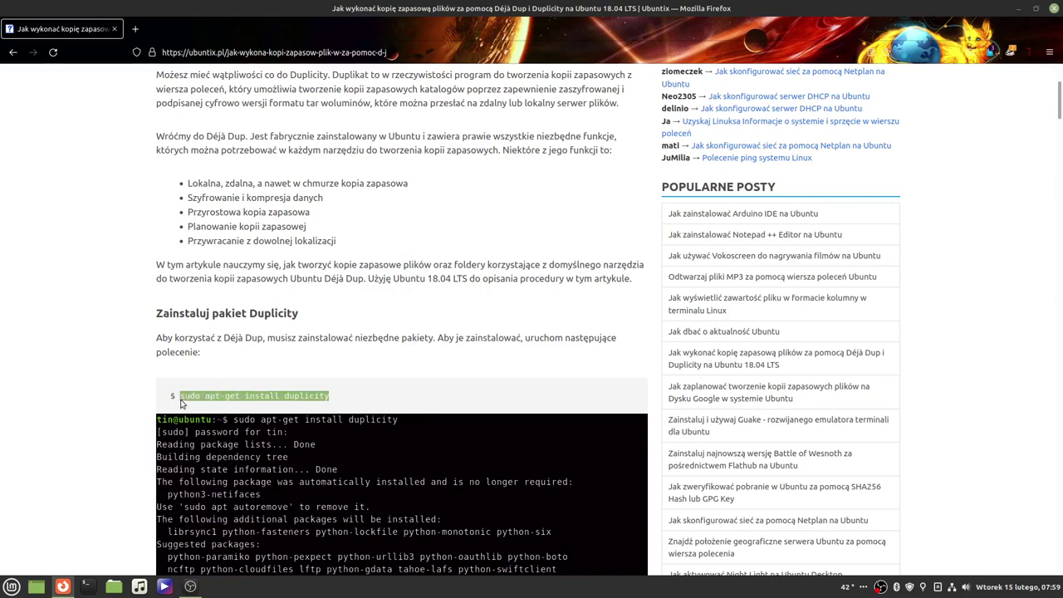
right_click(196, 400)
click(207, 406)
Step: Run "sudo apt-get install duplicity" in a terminal, enter the account password and confirm the installation with t
click(89, 587)
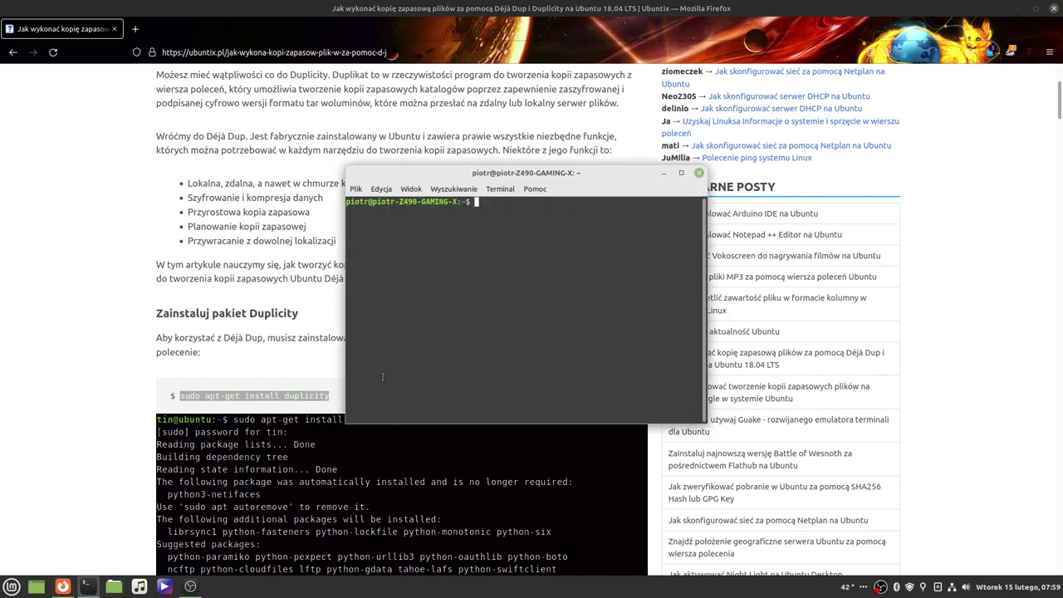
right_click(520, 212)
click(546, 284)
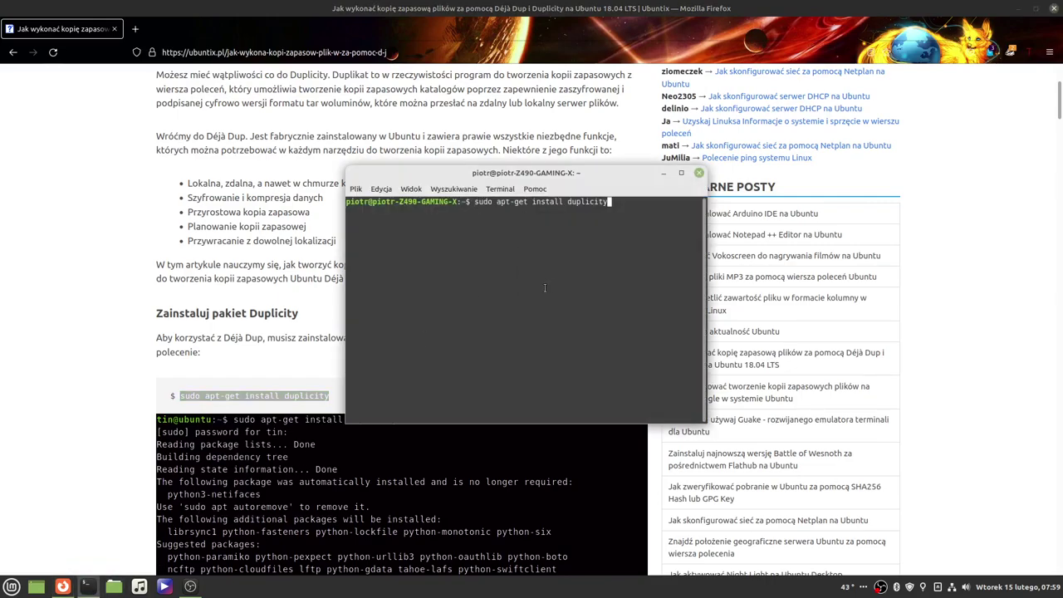
key(Return)
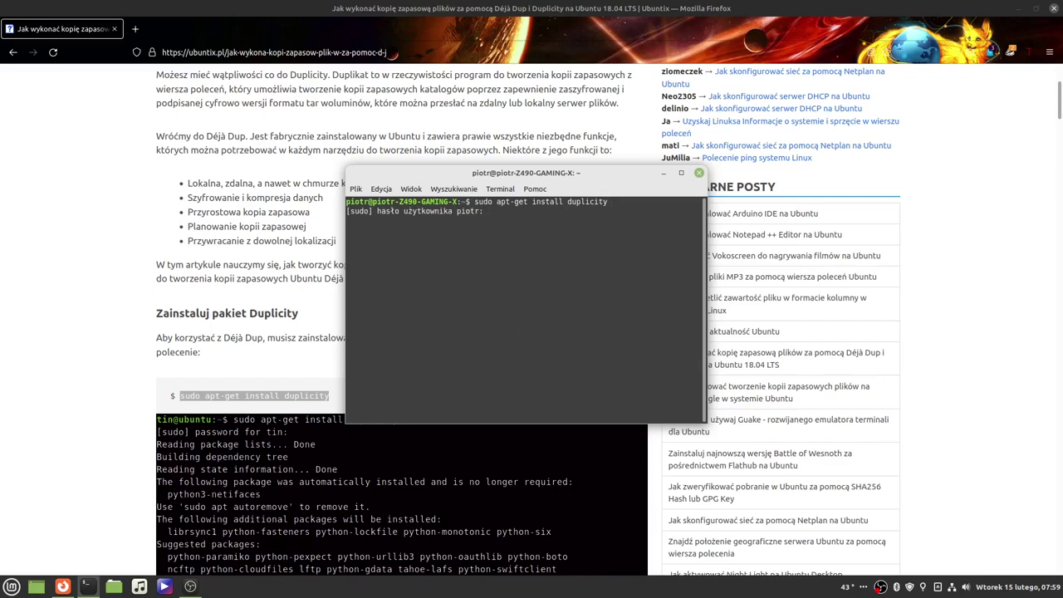
text(************)
key(Return)
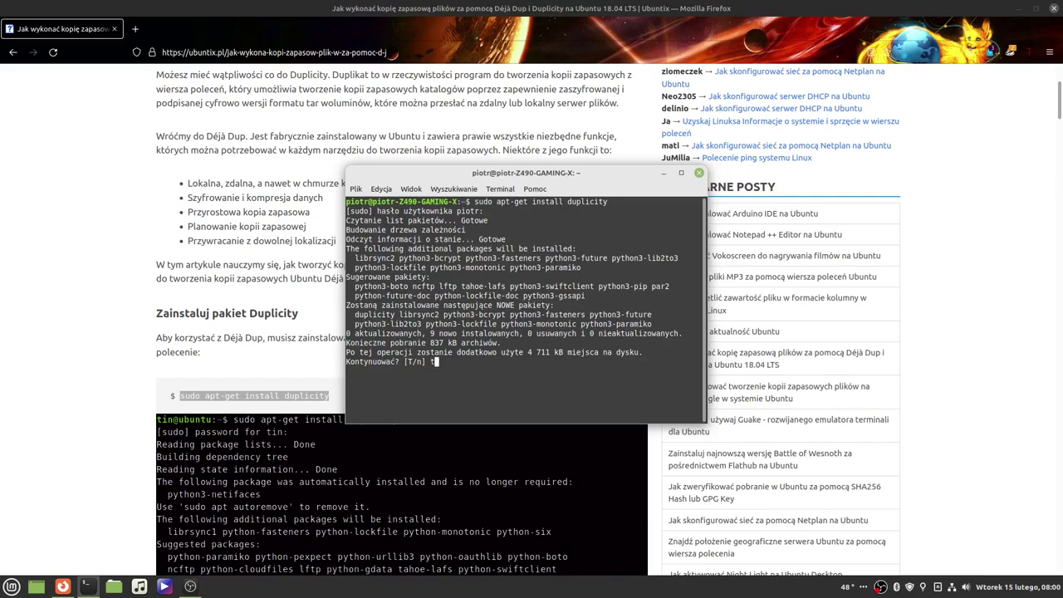
key(Return)
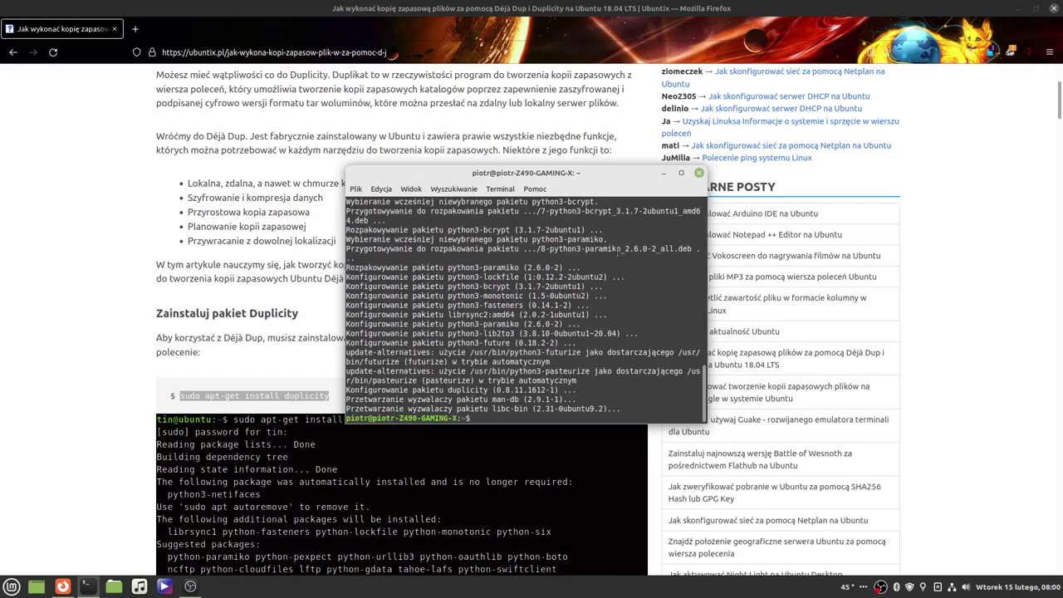
Step: Move the terminal off the article and copy the article's command "sudo apt-get install --reinstall python-gi"
drag(586, 184, 758, 94)
scroll(264, 380, down, 2)
scroll(264, 381, down, 5)
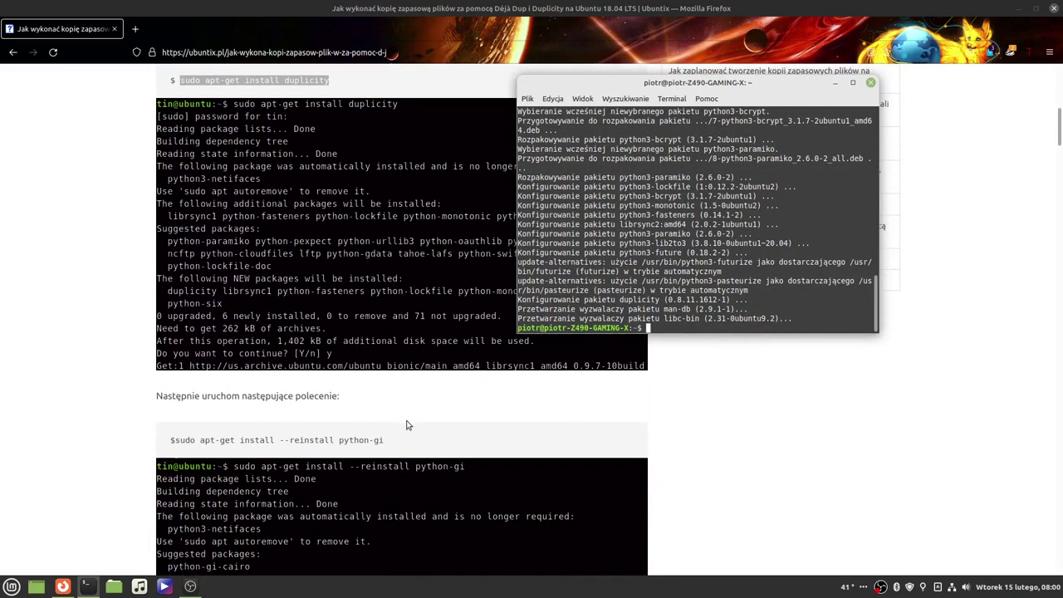
scroll(409, 425, down, 4)
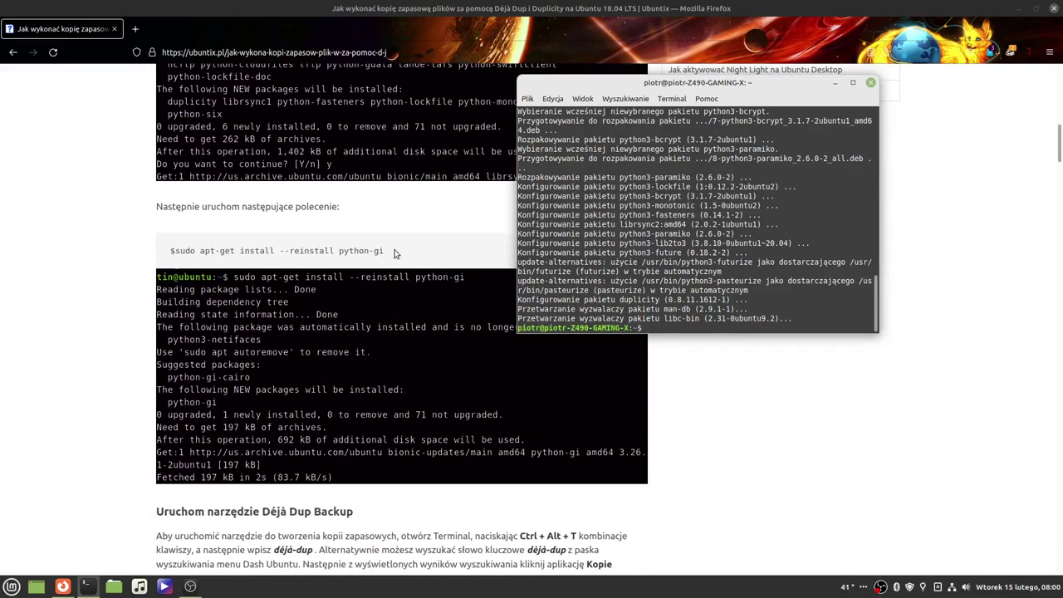
click(395, 251)
drag(390, 250, 178, 249)
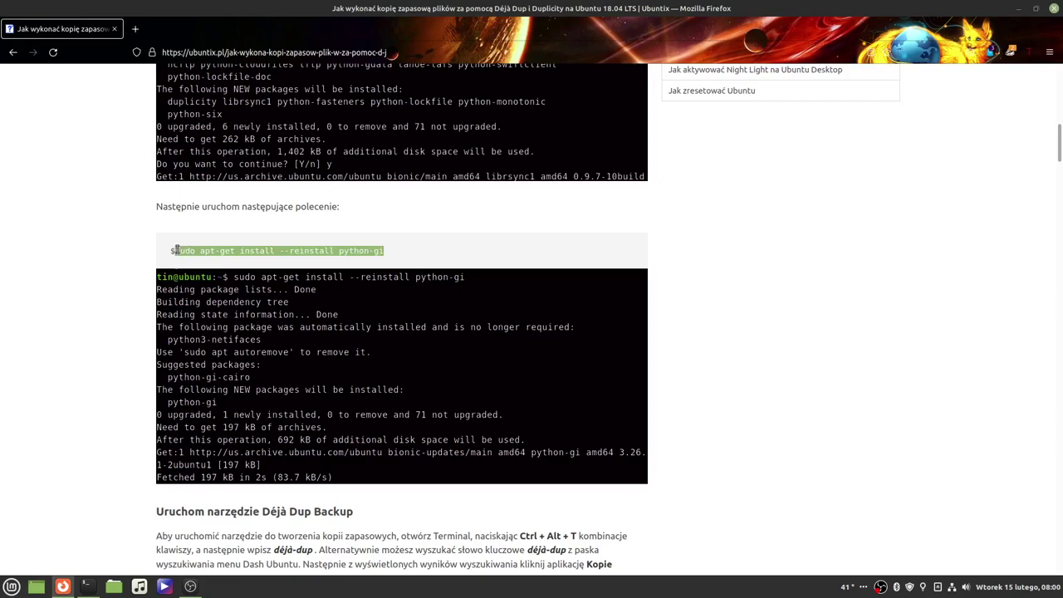
right_click(226, 253)
click(257, 276)
click(190, 586)
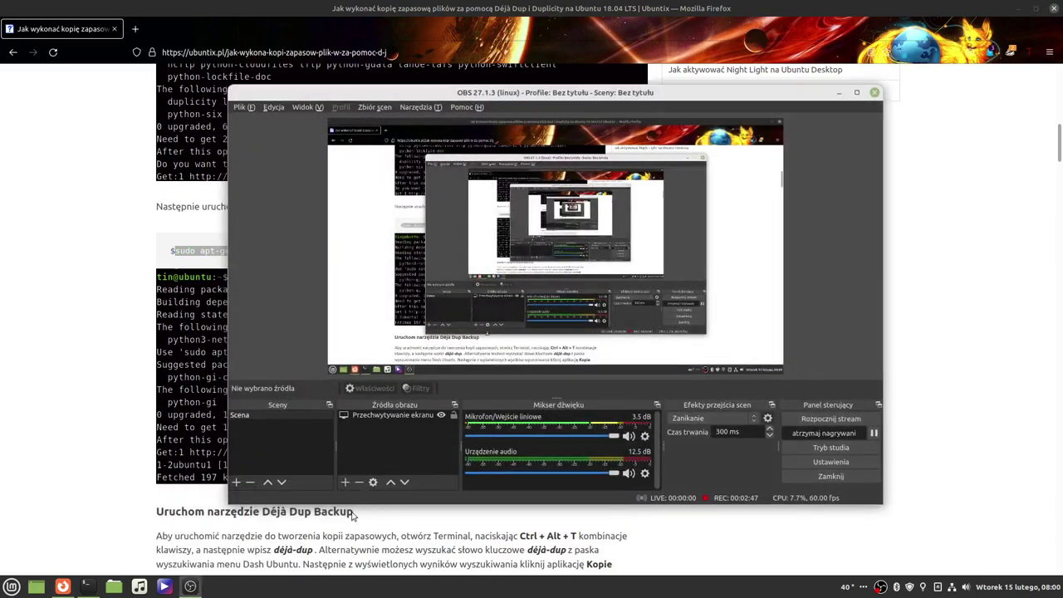
click(190, 586)
Step: Run "sudo apt-get install --reinstall python-gi" in the terminal and confirm the installation with t
click(86, 586)
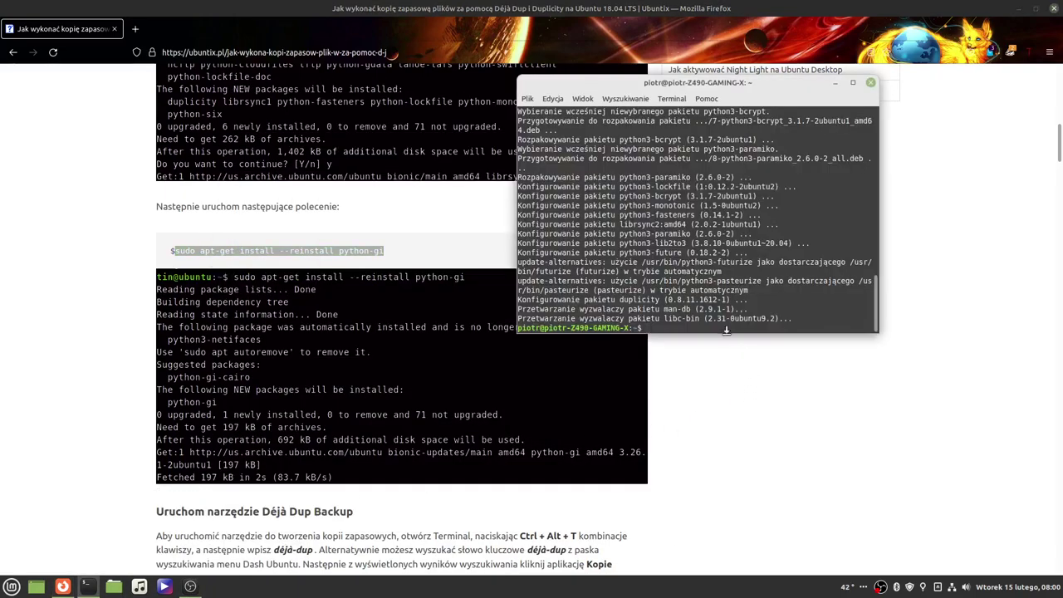
right_click(697, 328)
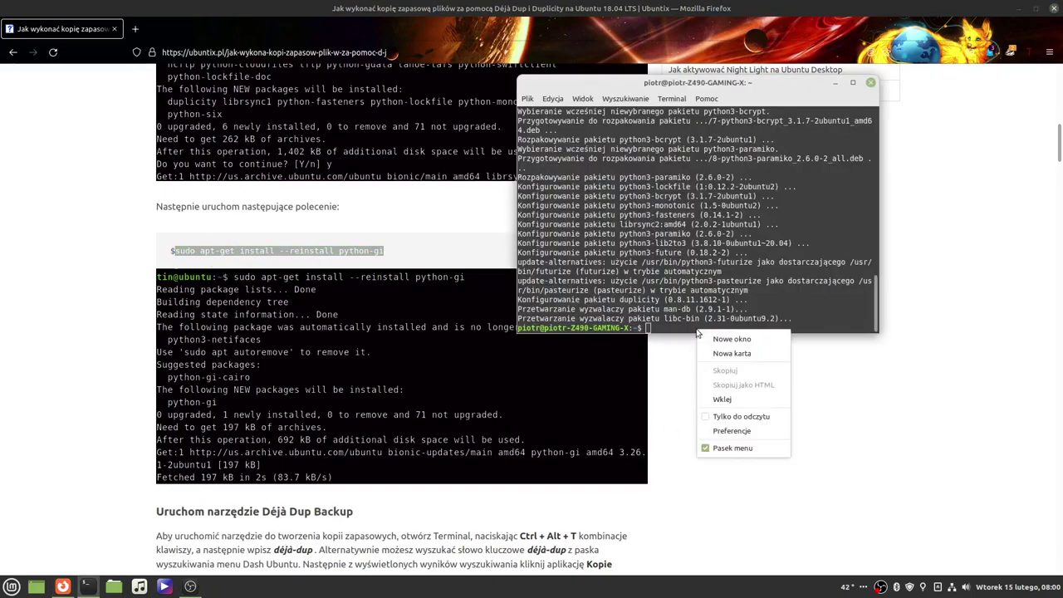
click(718, 399)
key(Return)
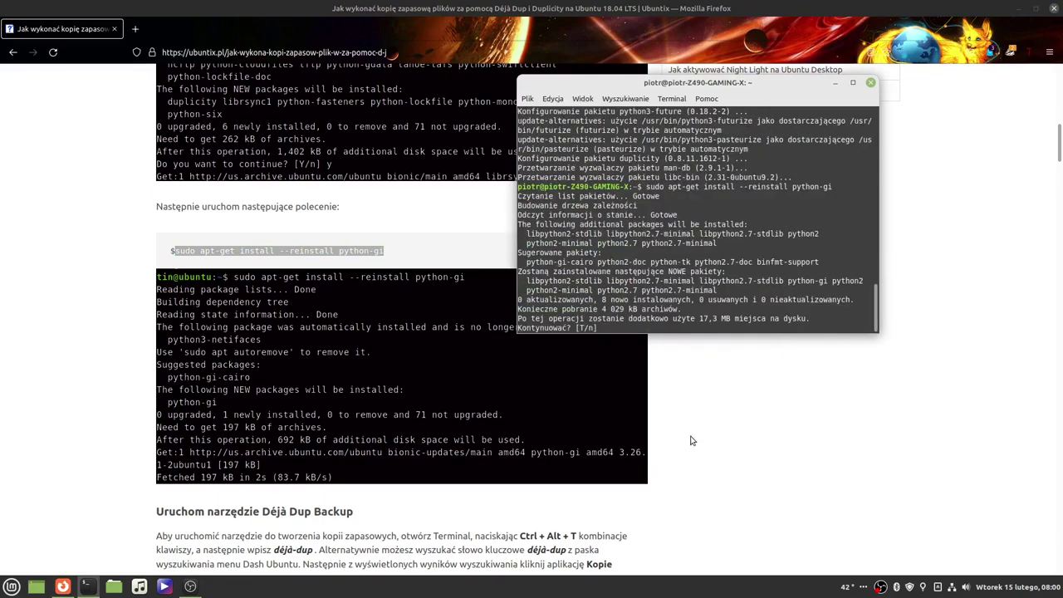
text(t)
key(Return)
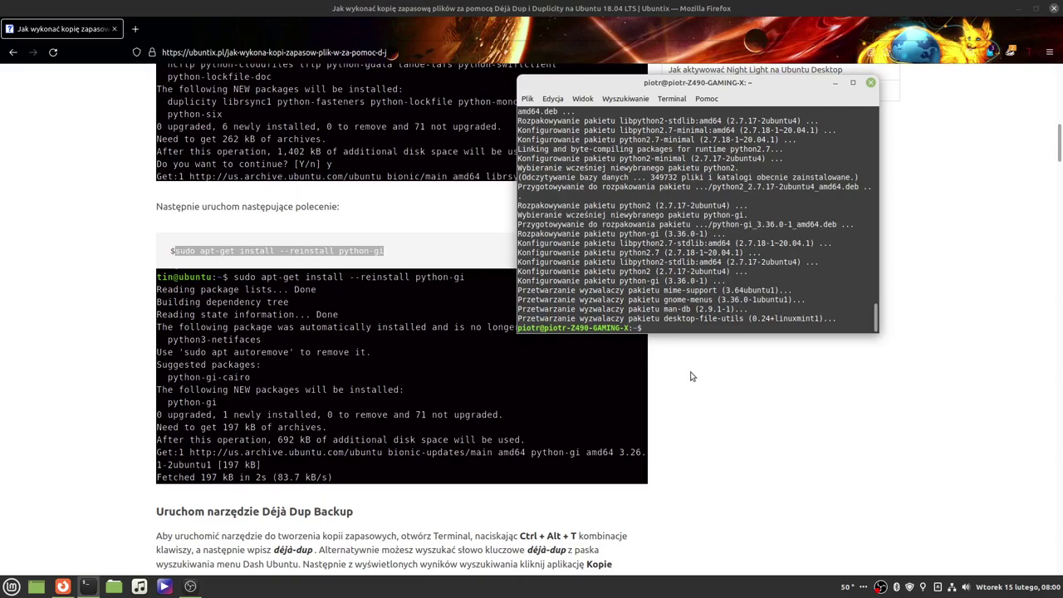
Step: Read the article's instructions for launching the Déjà Dup backup tool and close the terminal
scroll(374, 348, down, 4)
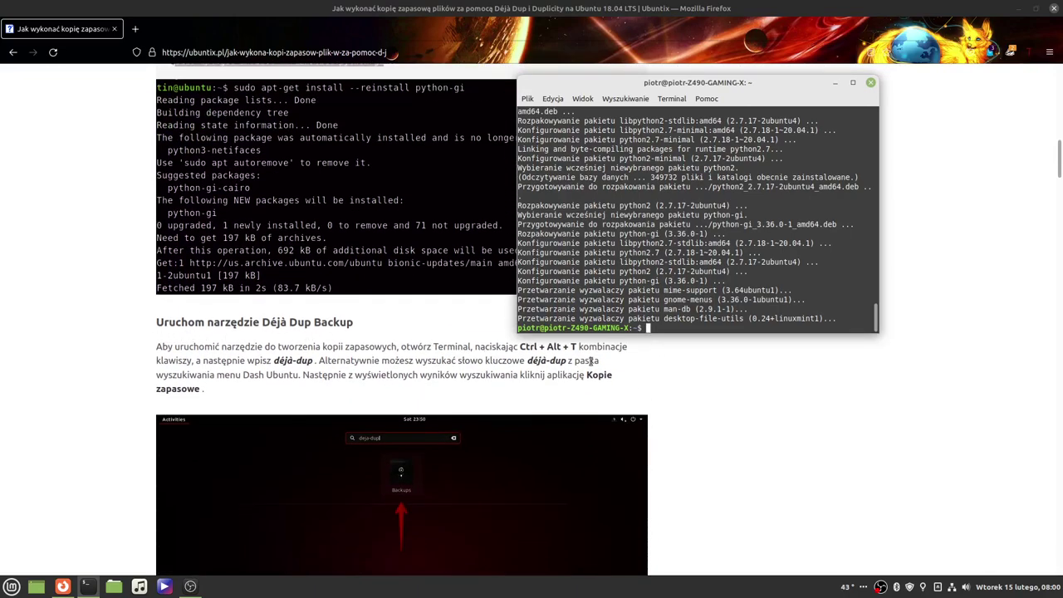
scroll(230, 382, down, 5)
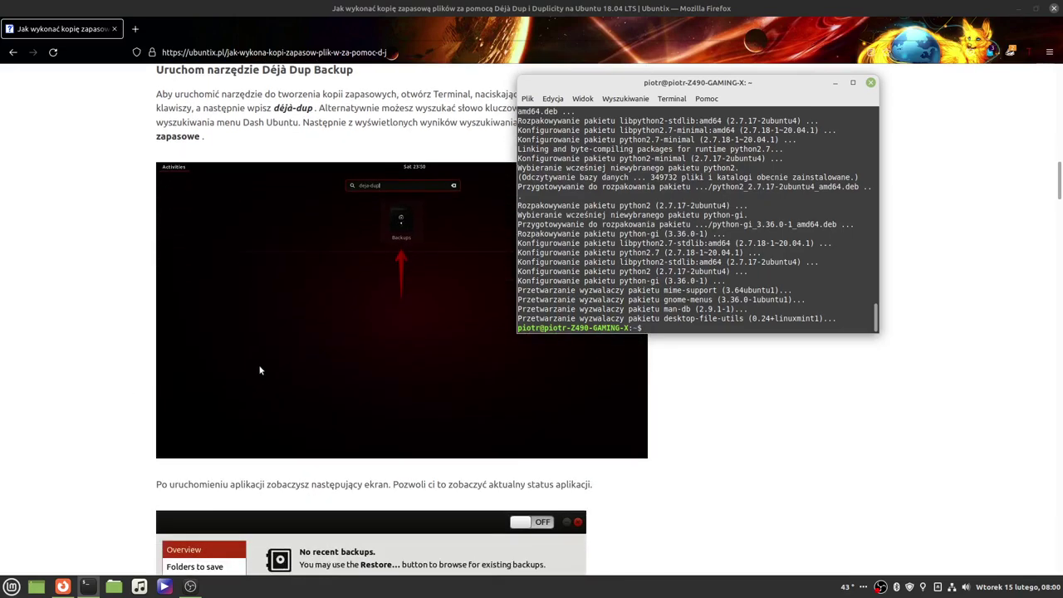
scroll(264, 373, down, 5)
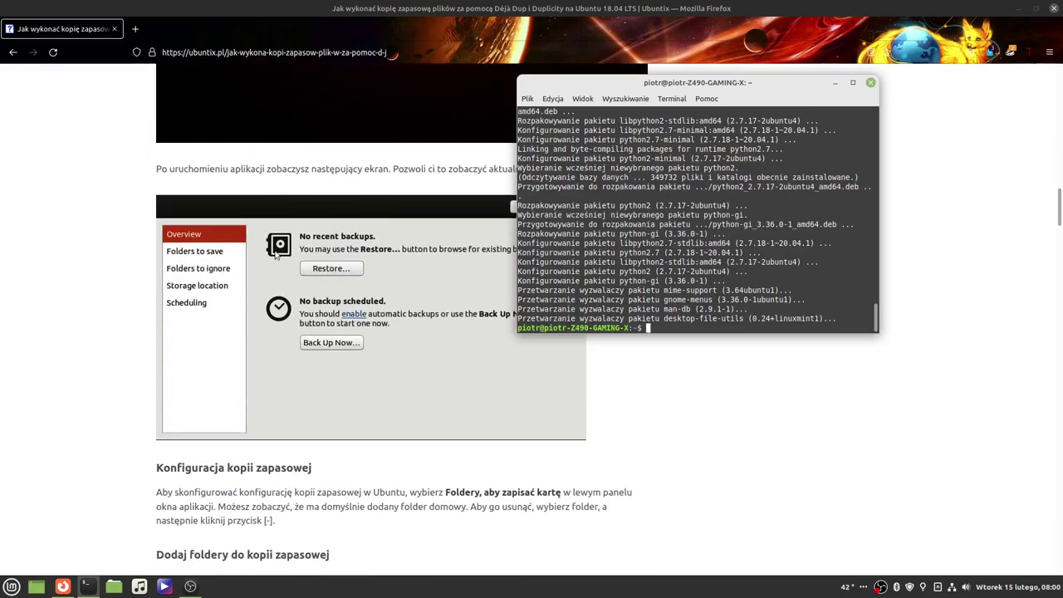
click(870, 83)
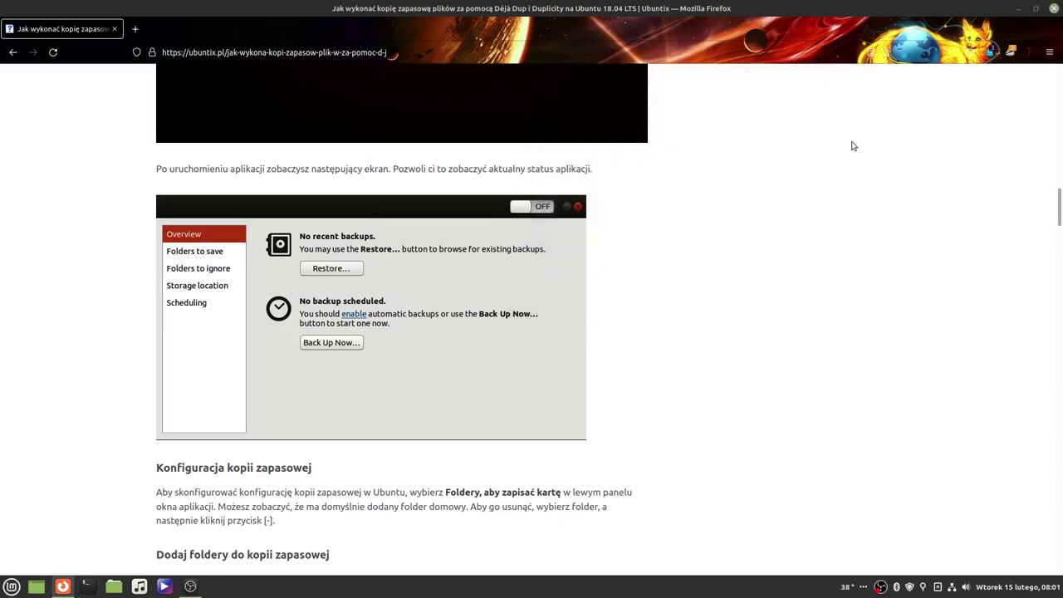
Step: Search the installed applications for "deja"
click(12, 587)
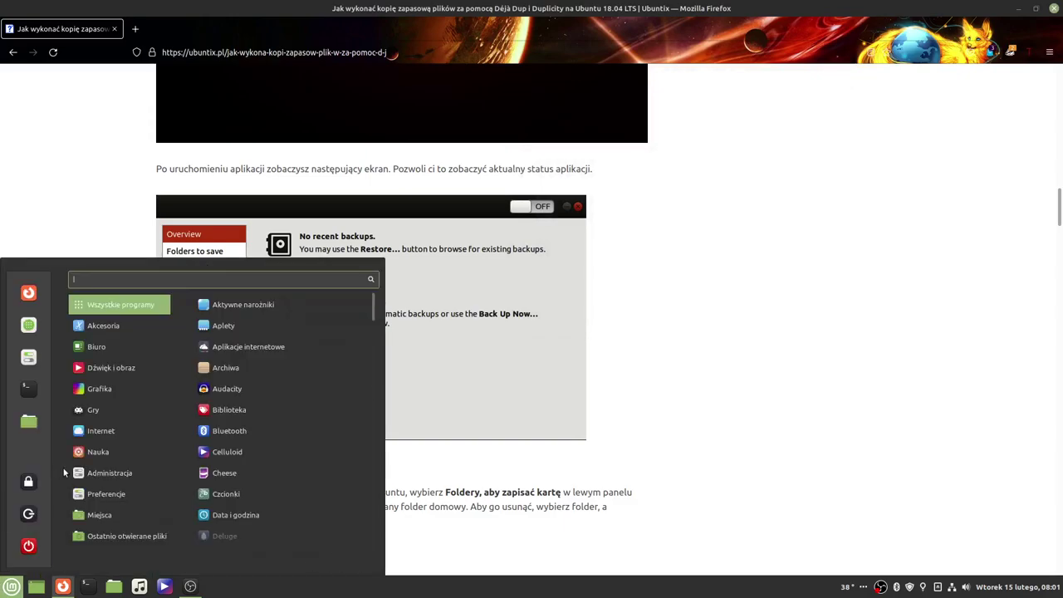
text(de)
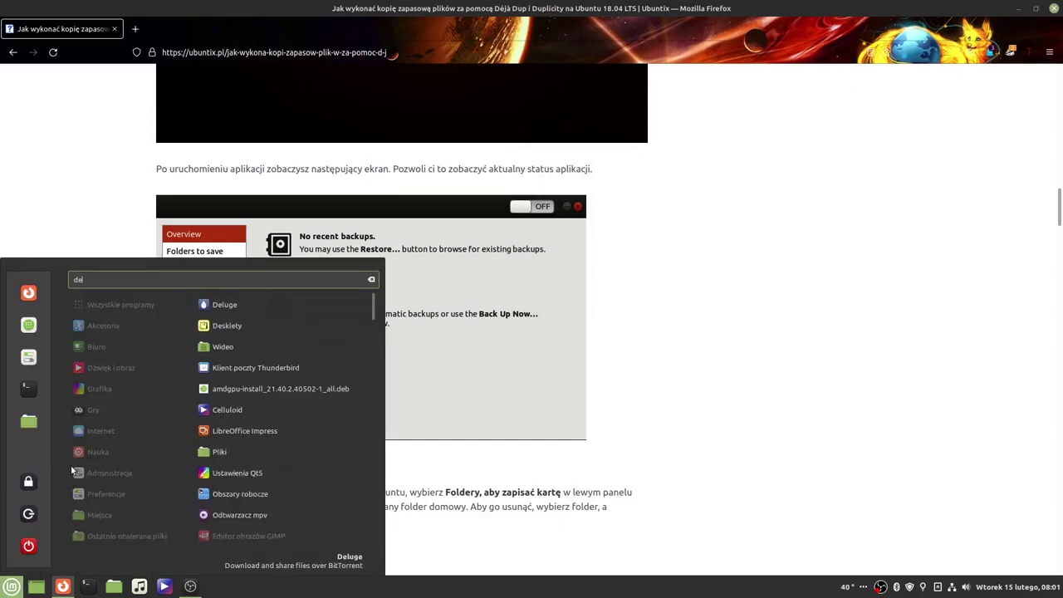
text(ja)
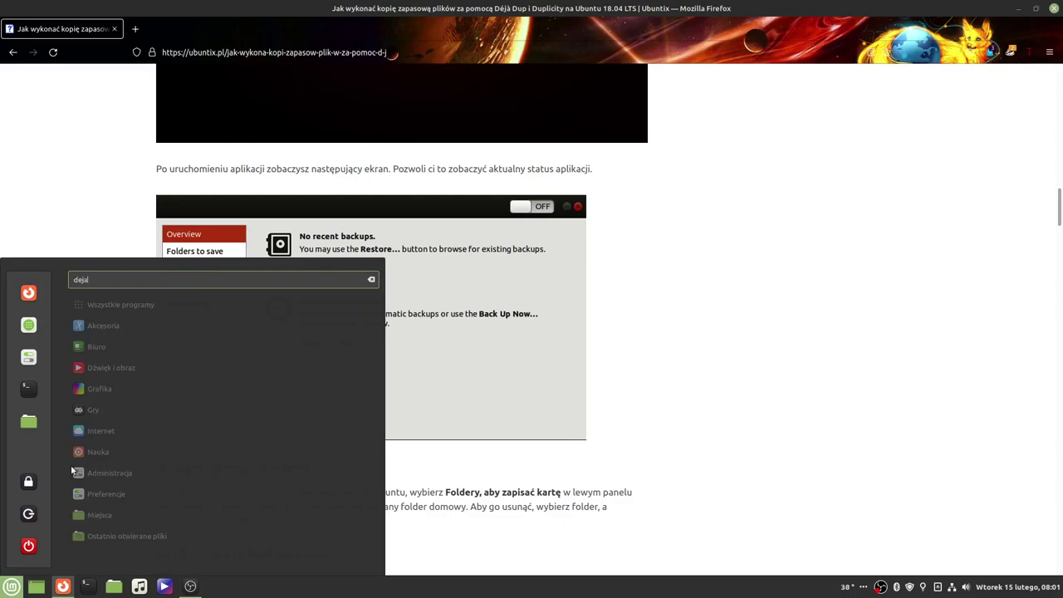
Step: Shorten the application search to "de" and look through the results for the Déjà Dup backup tool
key(BackSpace)
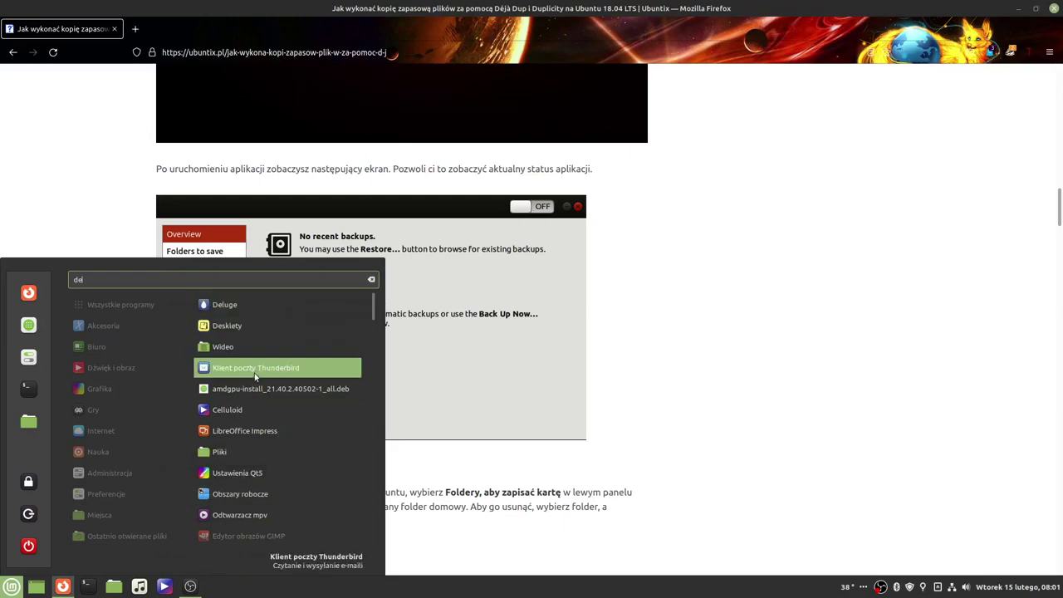
scroll(253, 381, down, 2)
scroll(258, 448, down, 5)
scroll(251, 399, down, 5)
scroll(247, 411, down, 2)
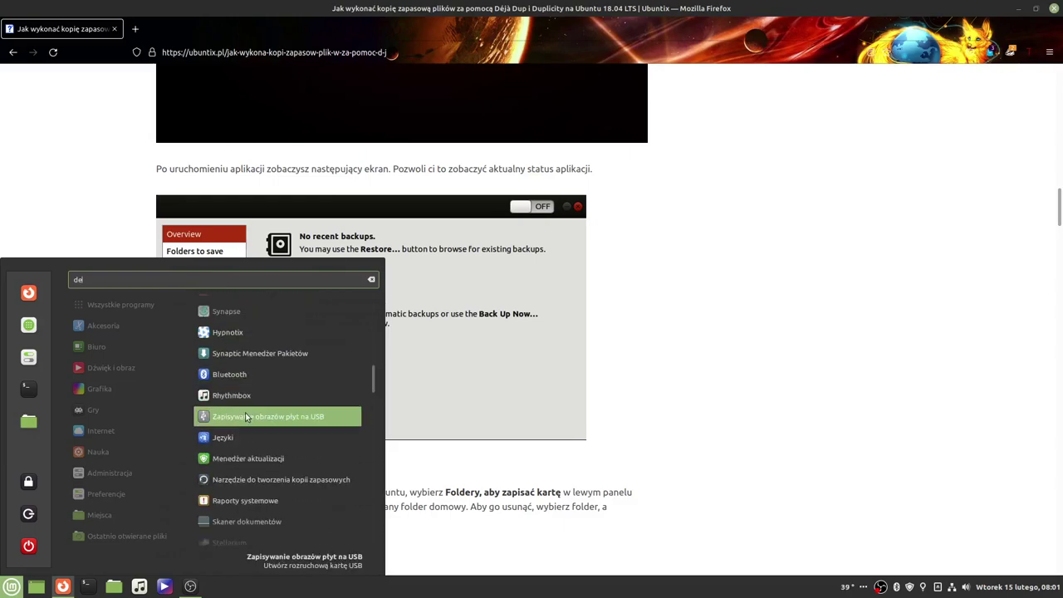
scroll(246, 417, down, 2)
scroll(246, 417, down, 3)
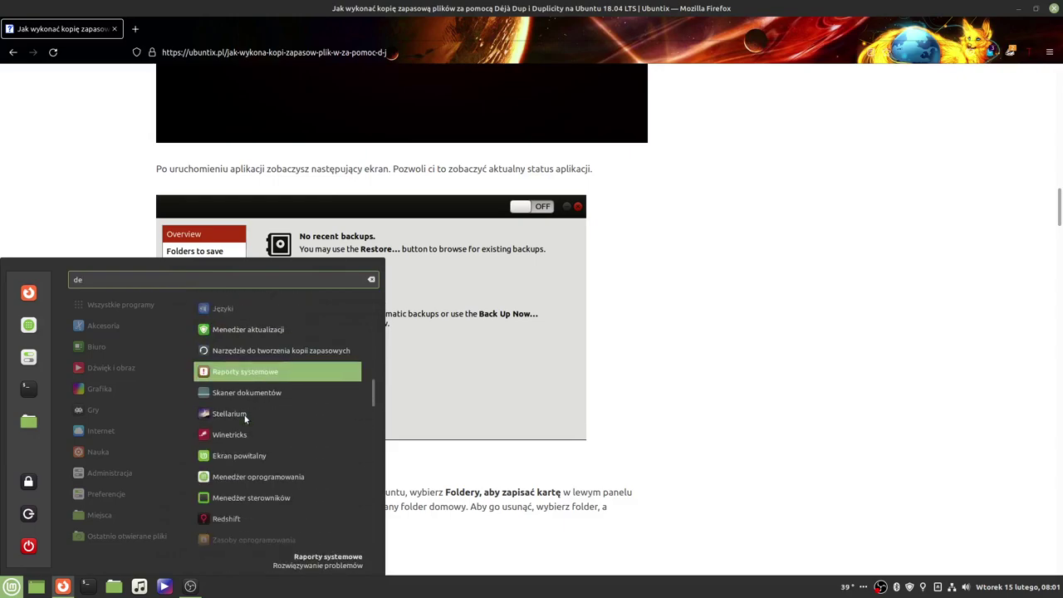
scroll(244, 422, down, 1)
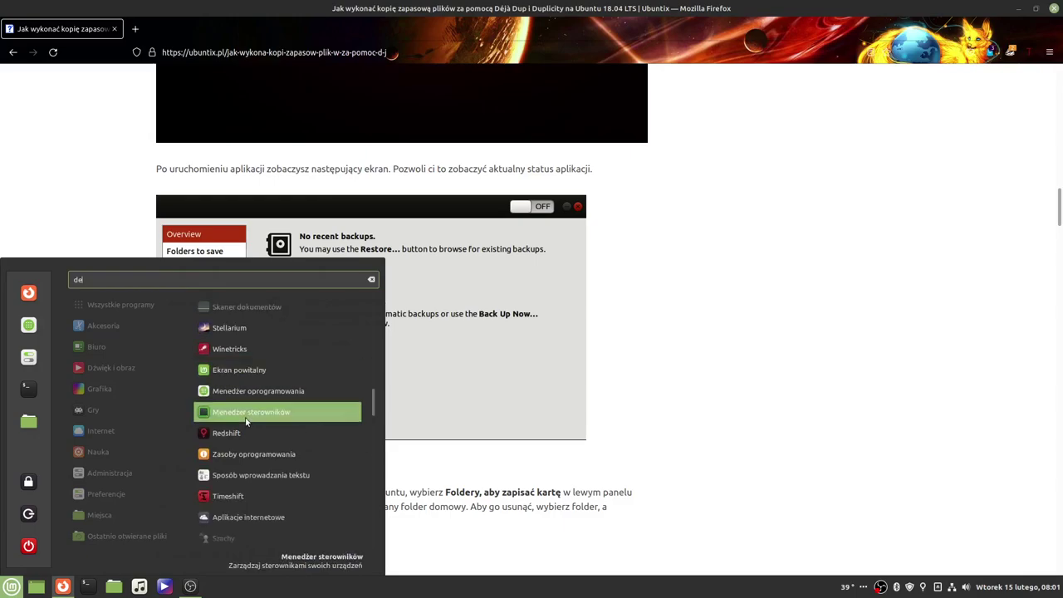
scroll(245, 423, down, 1)
scroll(245, 423, down, 6)
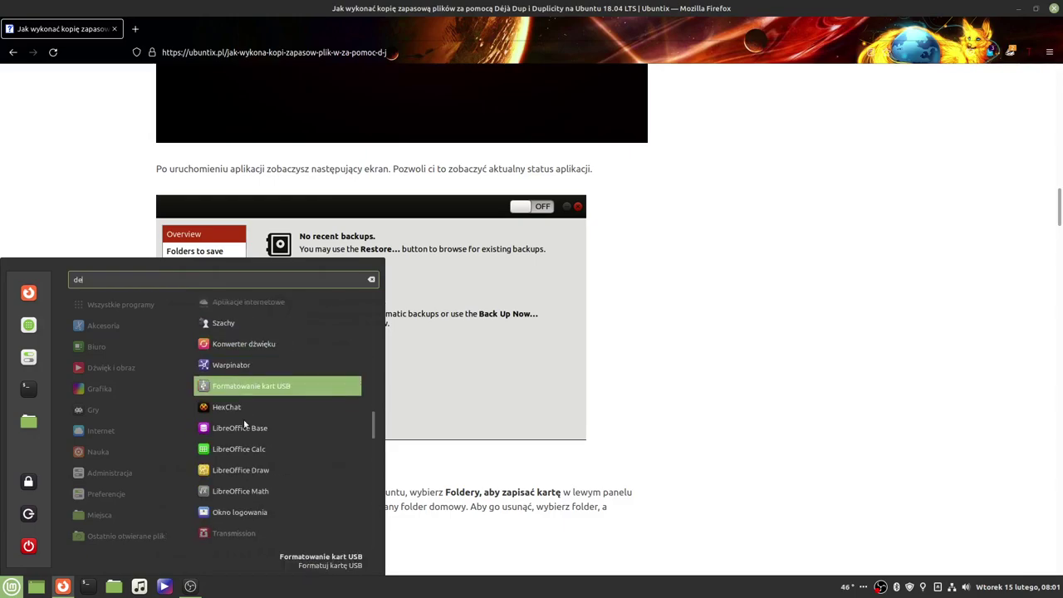
scroll(243, 417, down, 6)
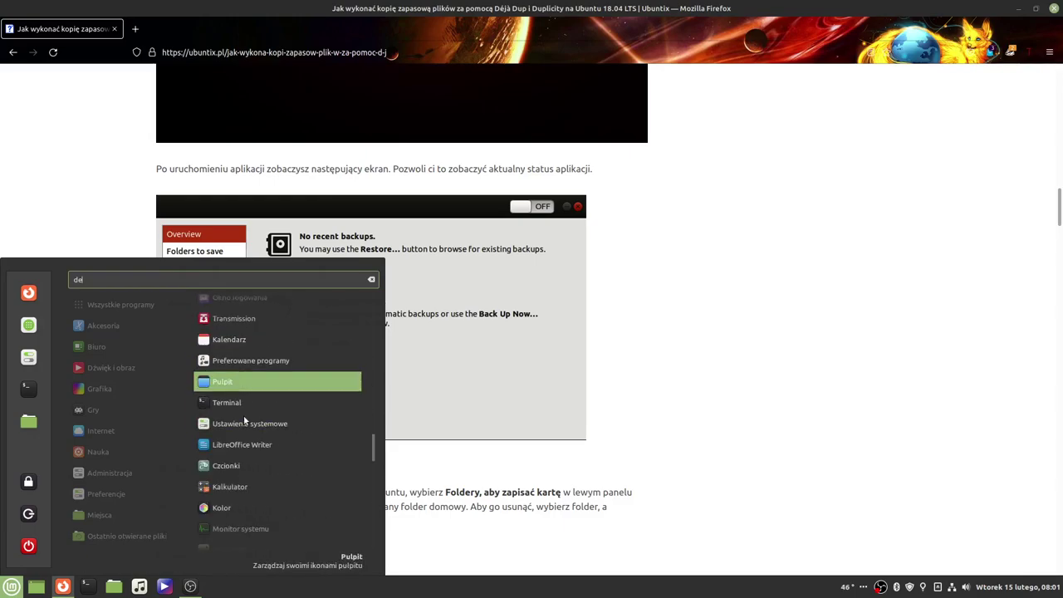
scroll(242, 419, down, 5)
scroll(242, 421, down, 7)
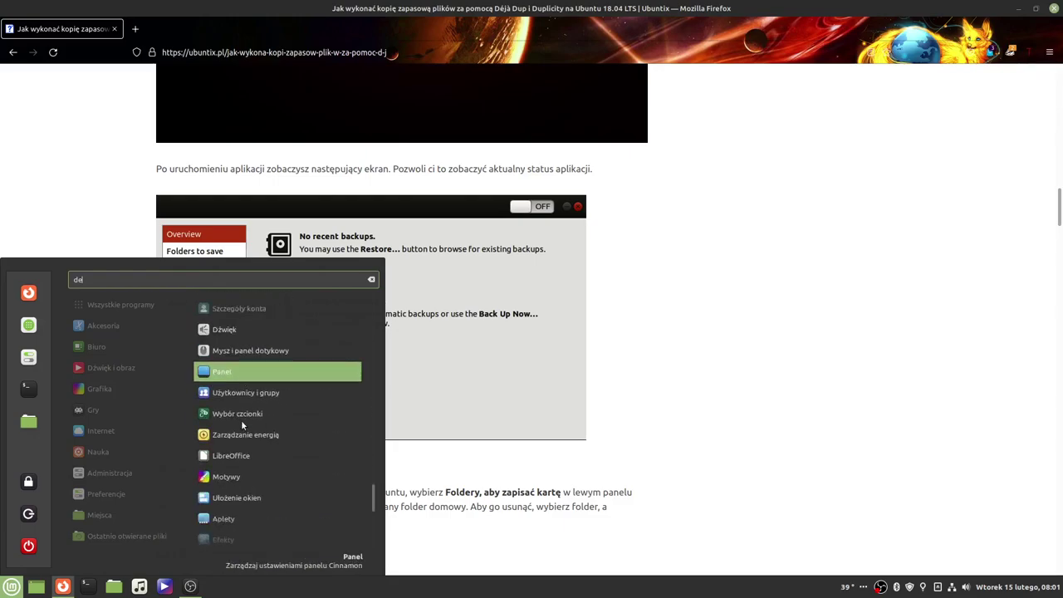
scroll(241, 427, down, 2)
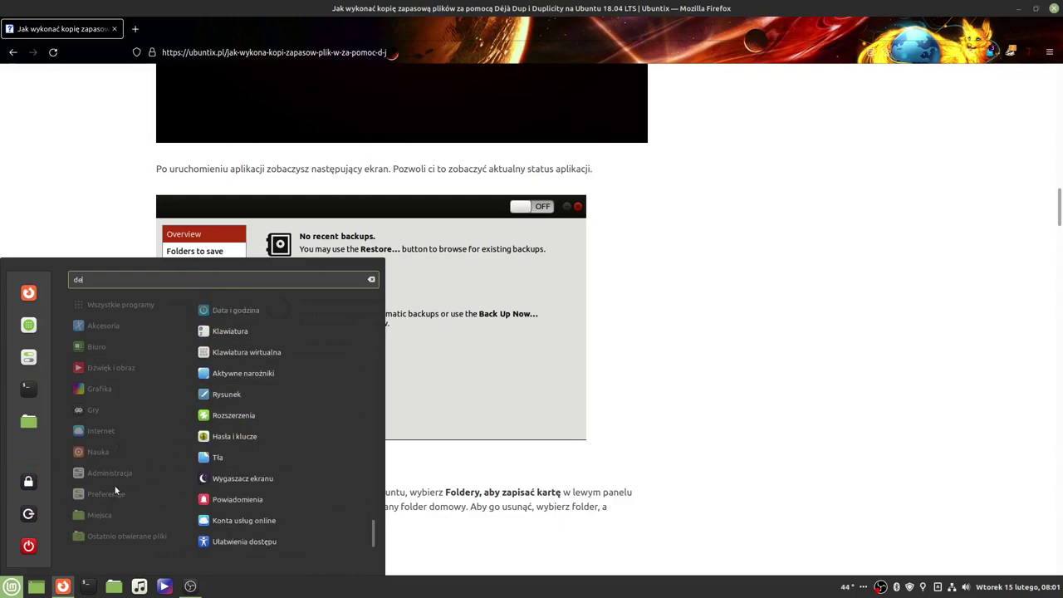
Step: Widen the application search to "d", look through the results for the backup tool and close the application list
key(BackSpace)
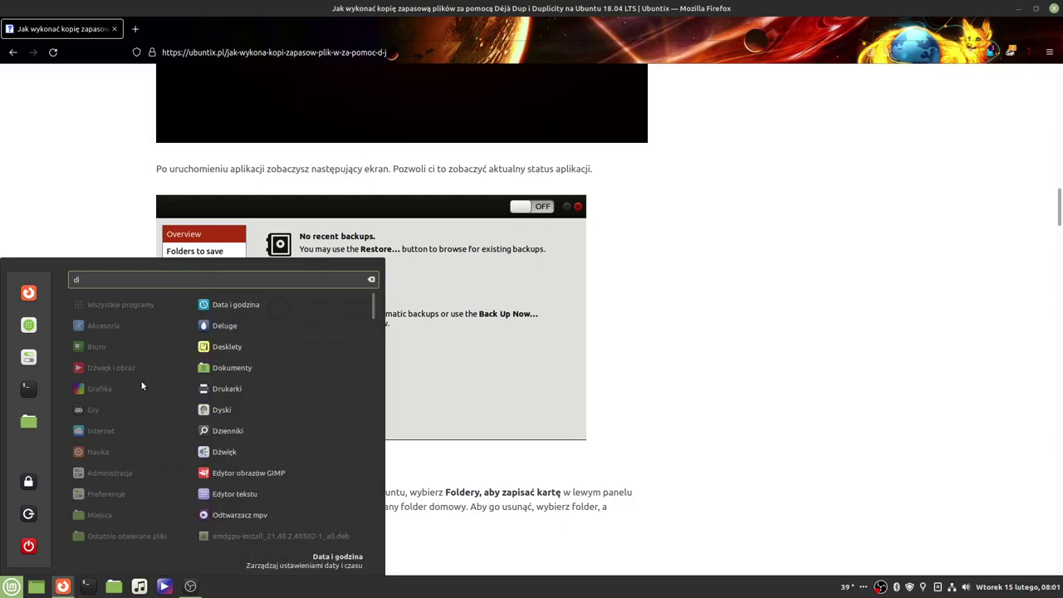
scroll(230, 365, down, 8)
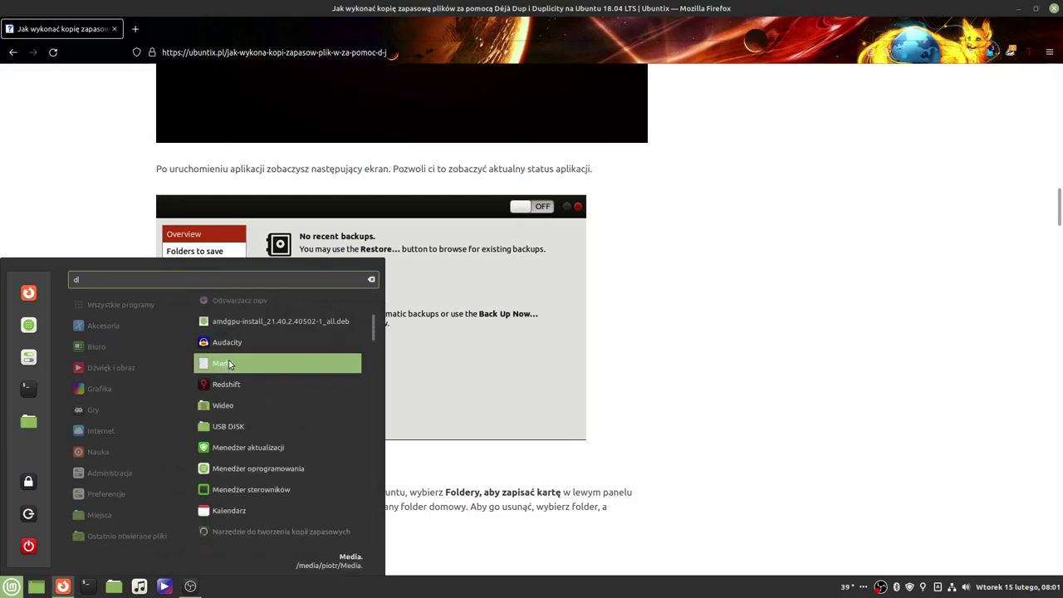
scroll(230, 365, down, 10)
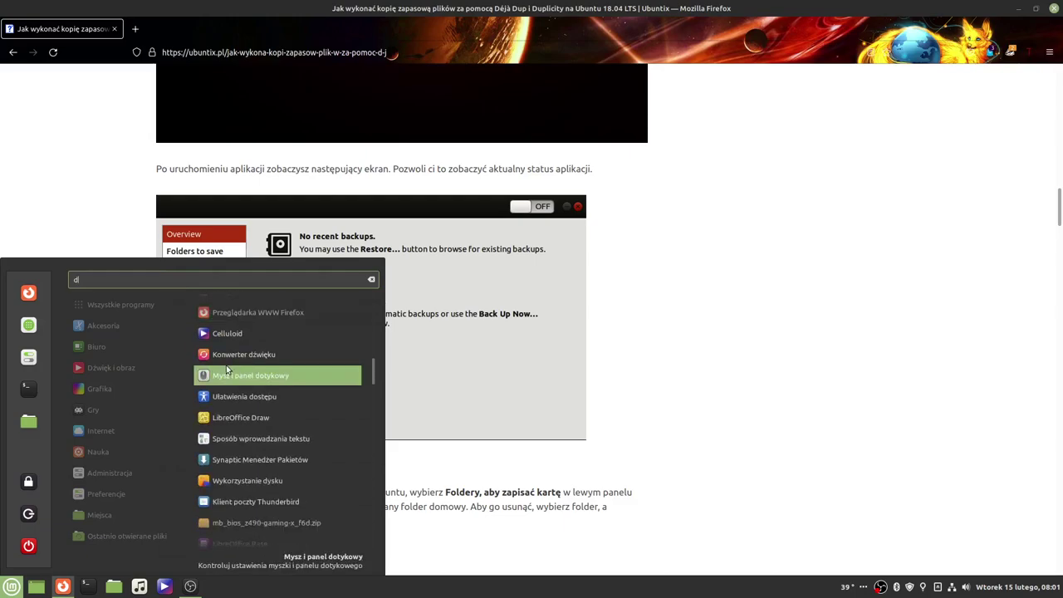
scroll(226, 368, down, 6)
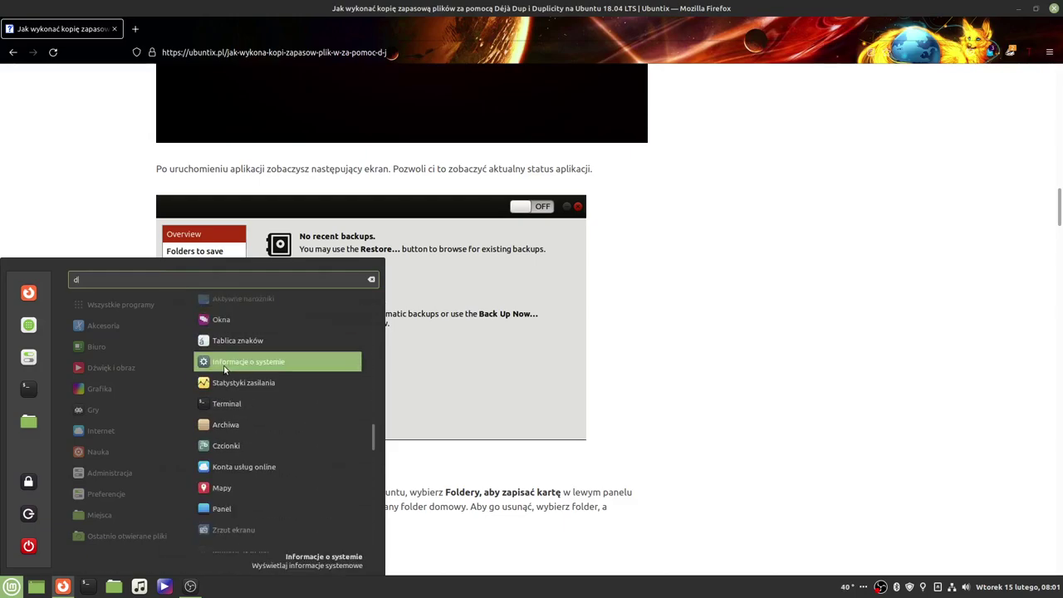
scroll(224, 369, down, 5)
scroll(223, 379, down, 8)
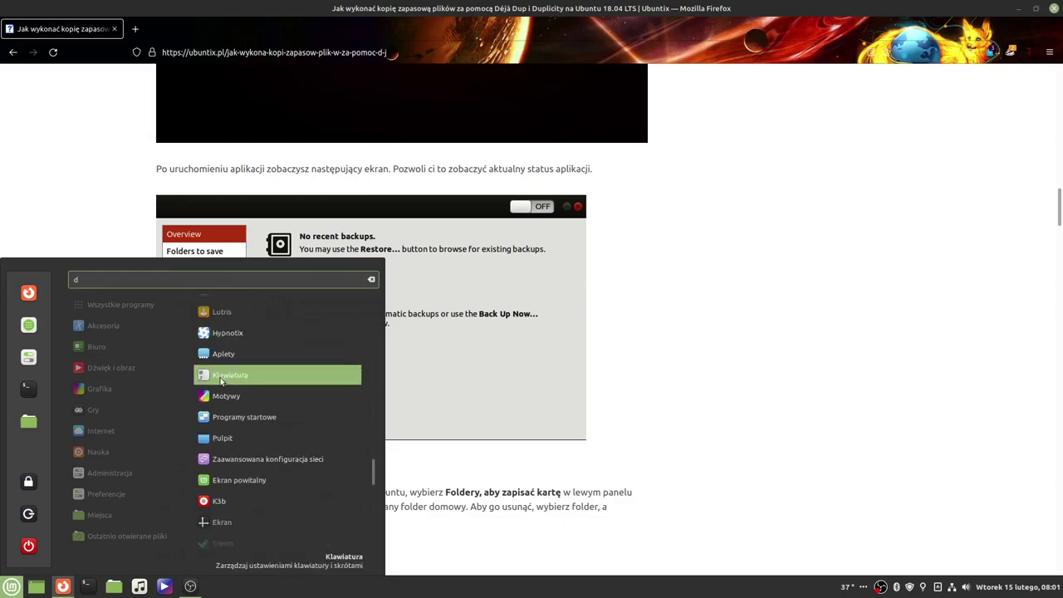
scroll(220, 381, down, 8)
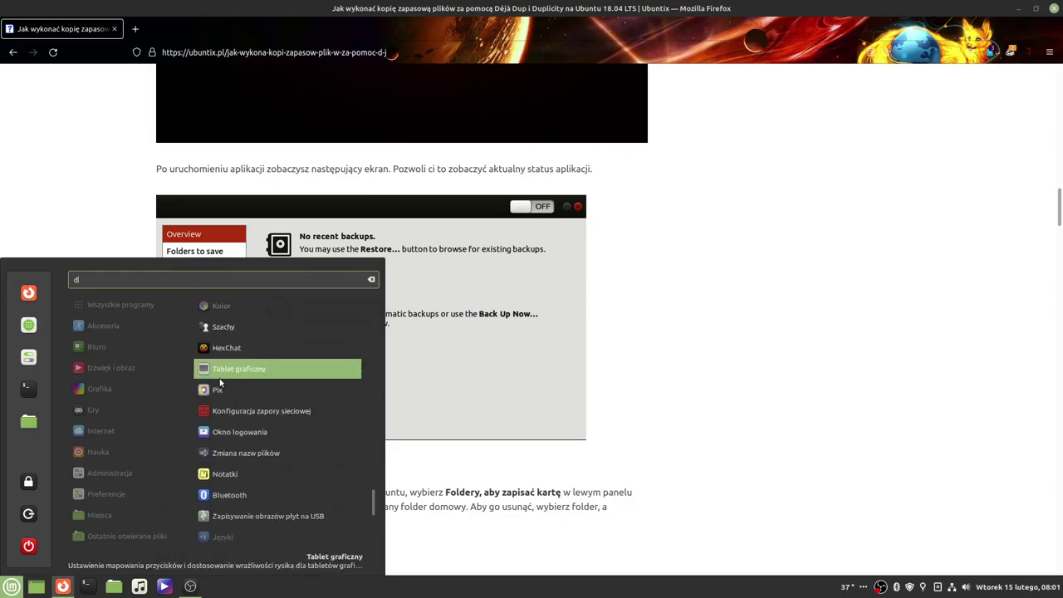
scroll(220, 382, down, 3)
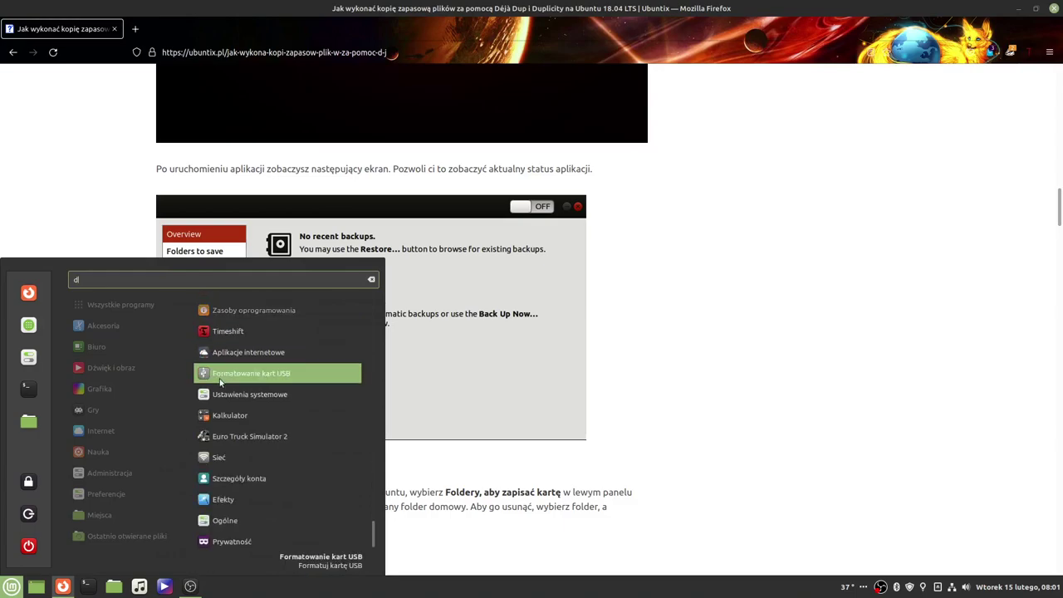
click(242, 592)
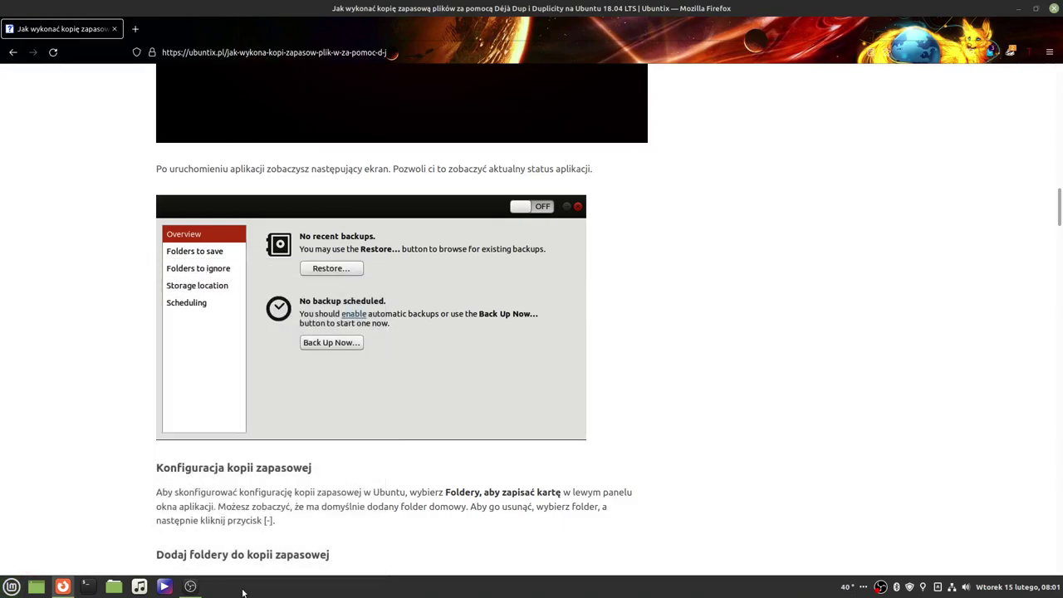
Step: Return to the article's section on launching the Déjà Dup backup tool and open a terminal
scroll(399, 212, up, 10)
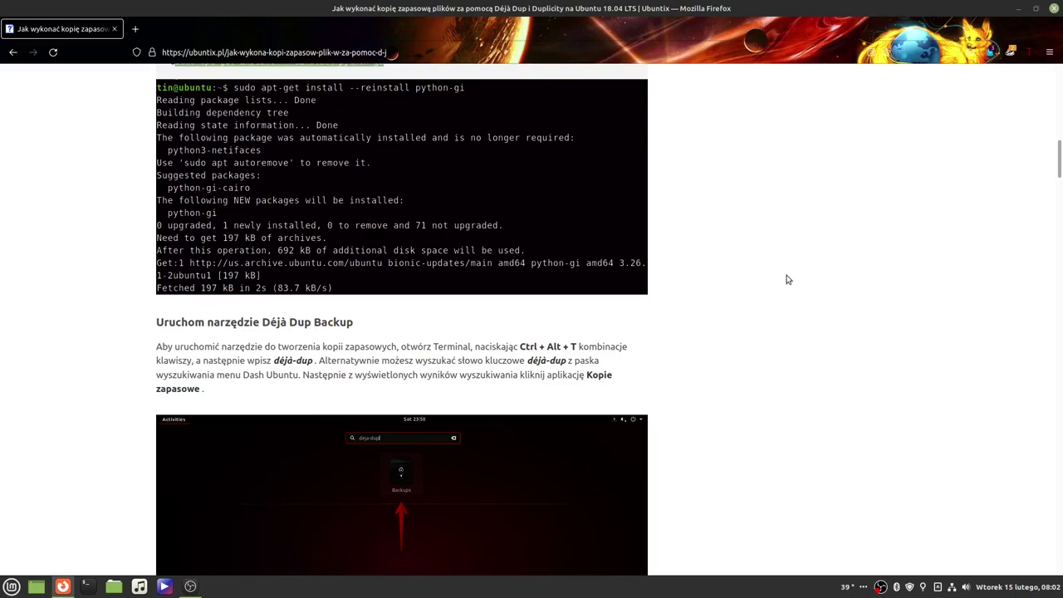
key(ctrl+alt+t)
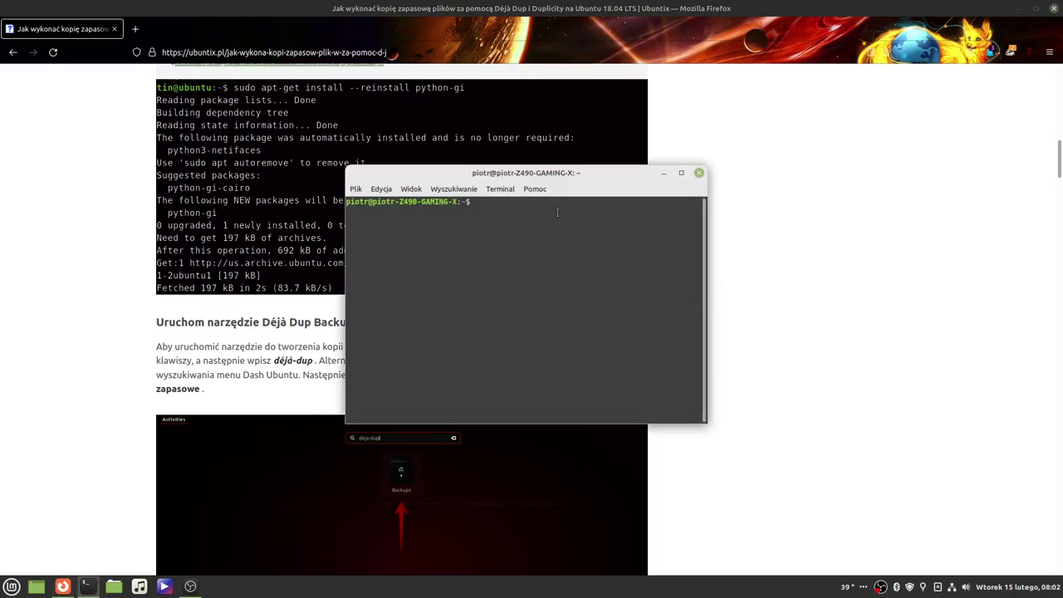
click(699, 172)
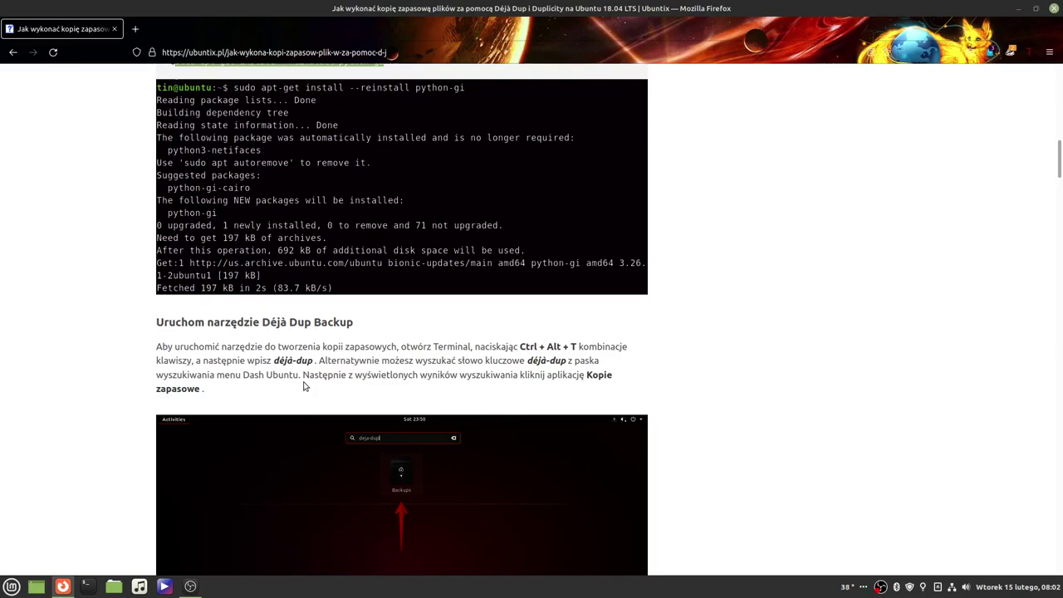
key(ctrl+alt+t)
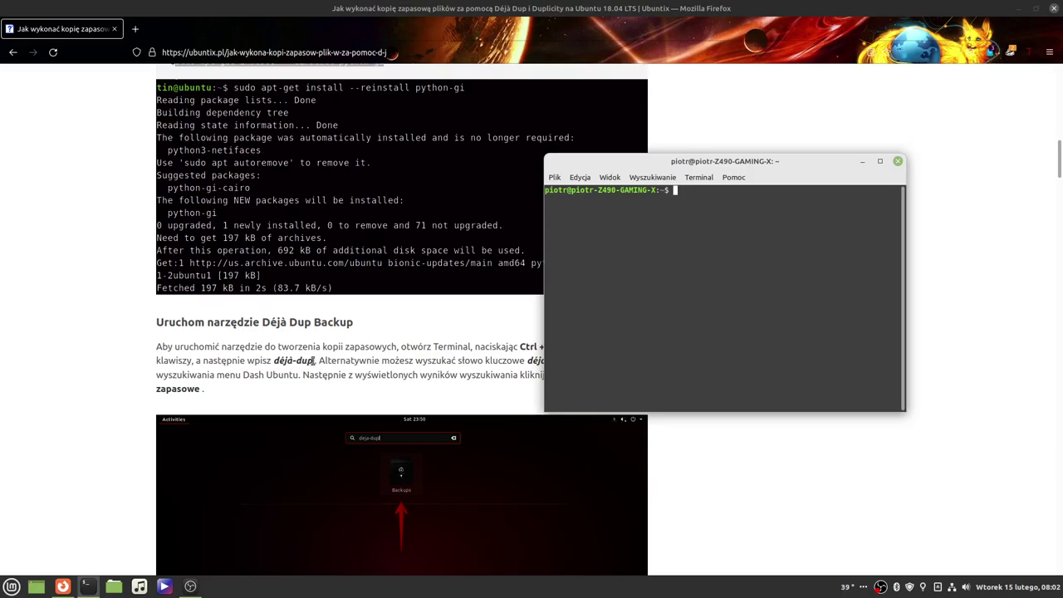
Step: Copy the command "déjà-dup" from the article's terminal launch instruction
drag(313, 360, 281, 362)
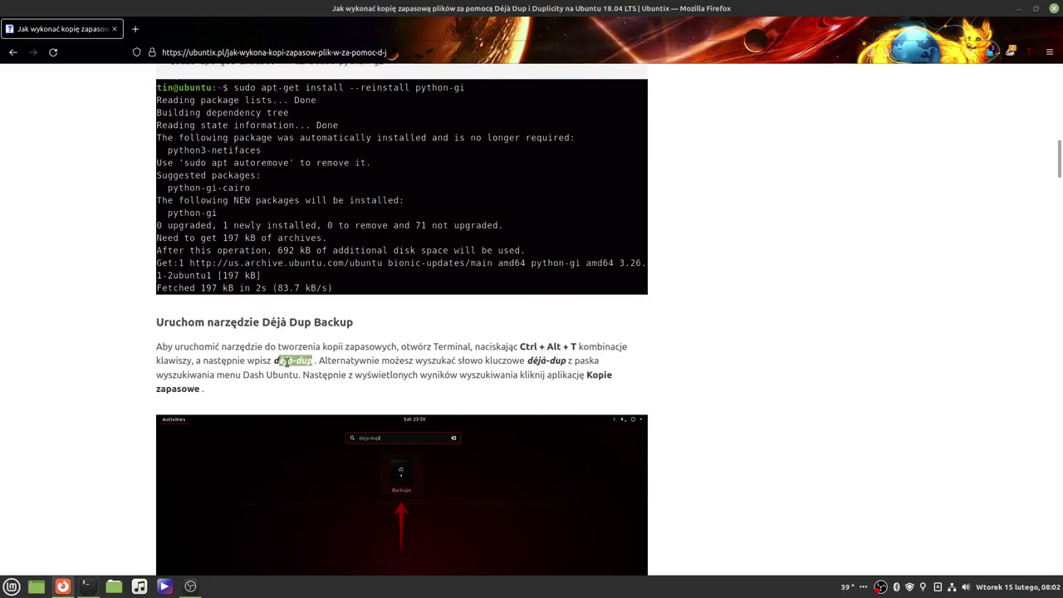
right_click(281, 367)
key(Escape)
click(311, 360)
drag(313, 360, 277, 363)
right_click(284, 364)
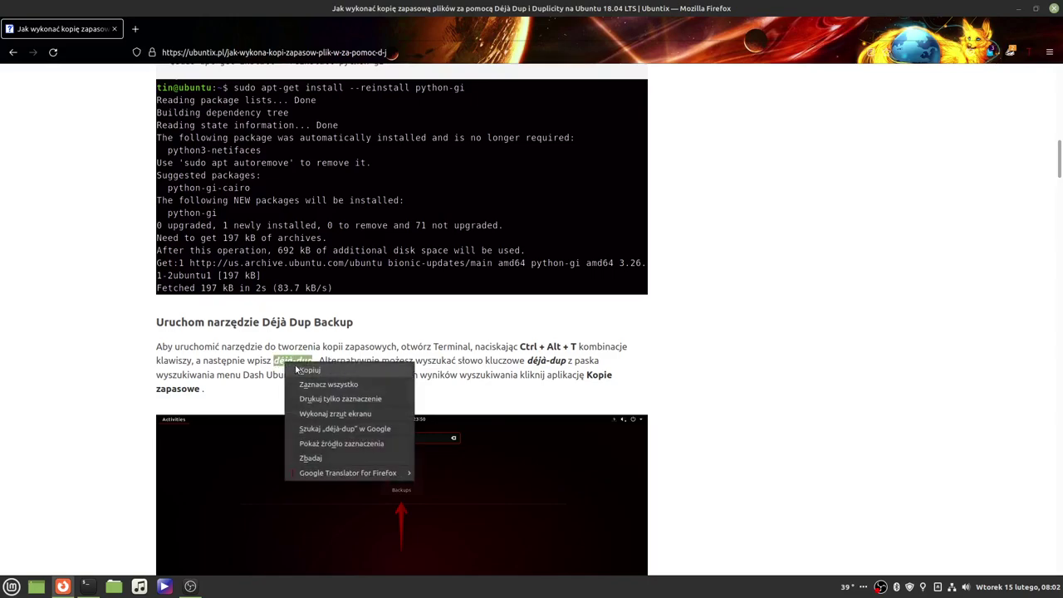
click(301, 372)
Step: Try to launch the backup tool by running the copied "déjà-dup" command in the terminal, and close the terminal
click(86, 587)
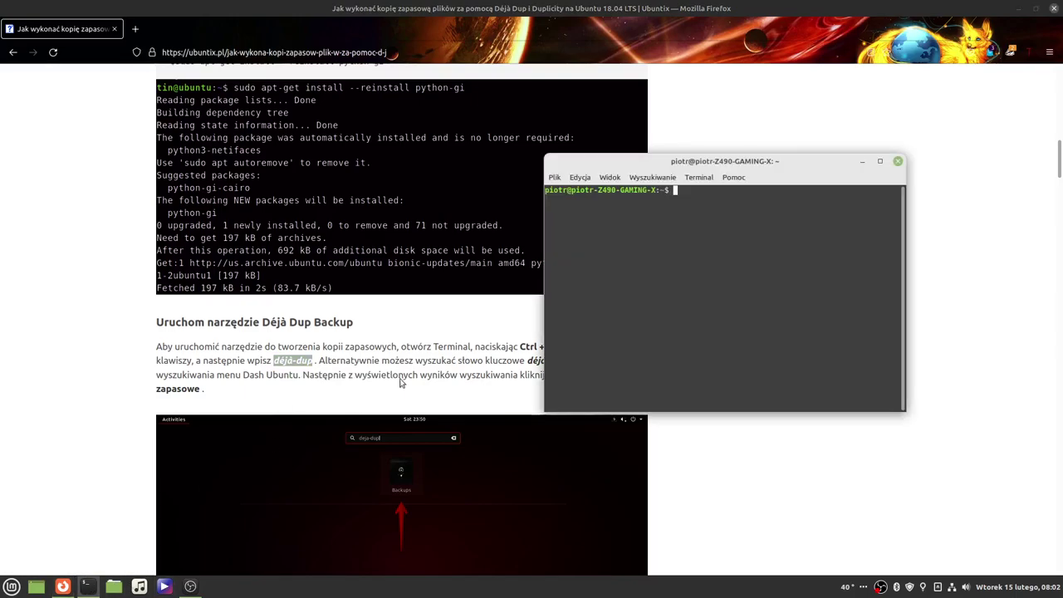
right_click(710, 205)
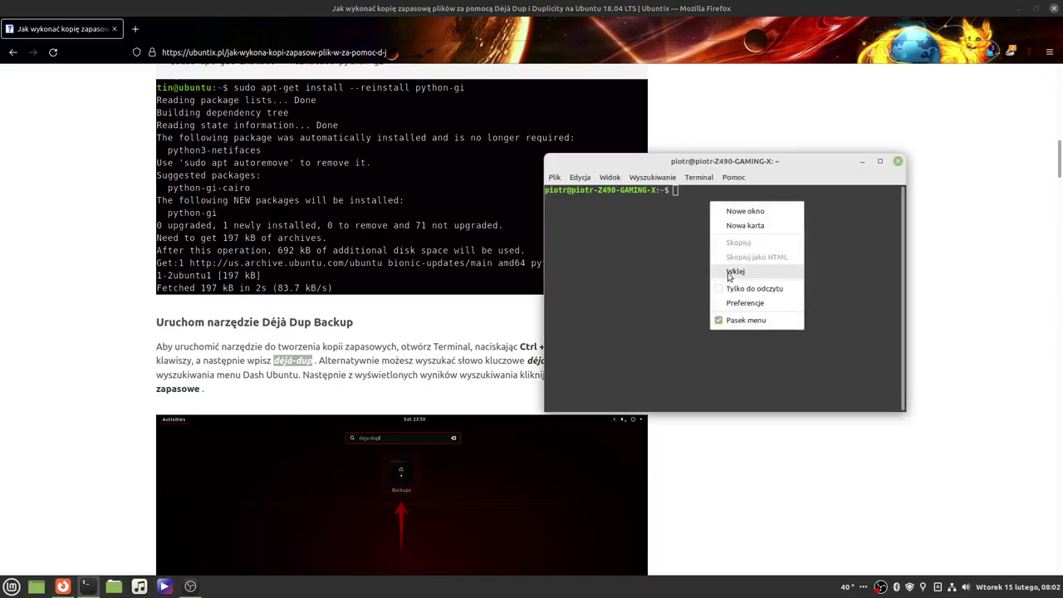
click(725, 275)
key(Return)
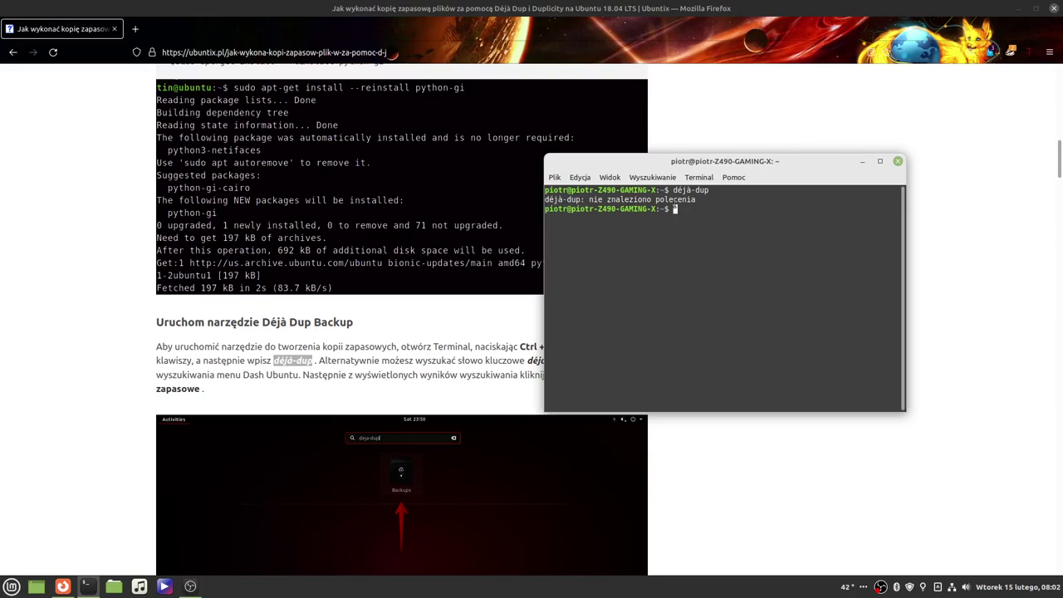
drag(799, 160, 918, 141)
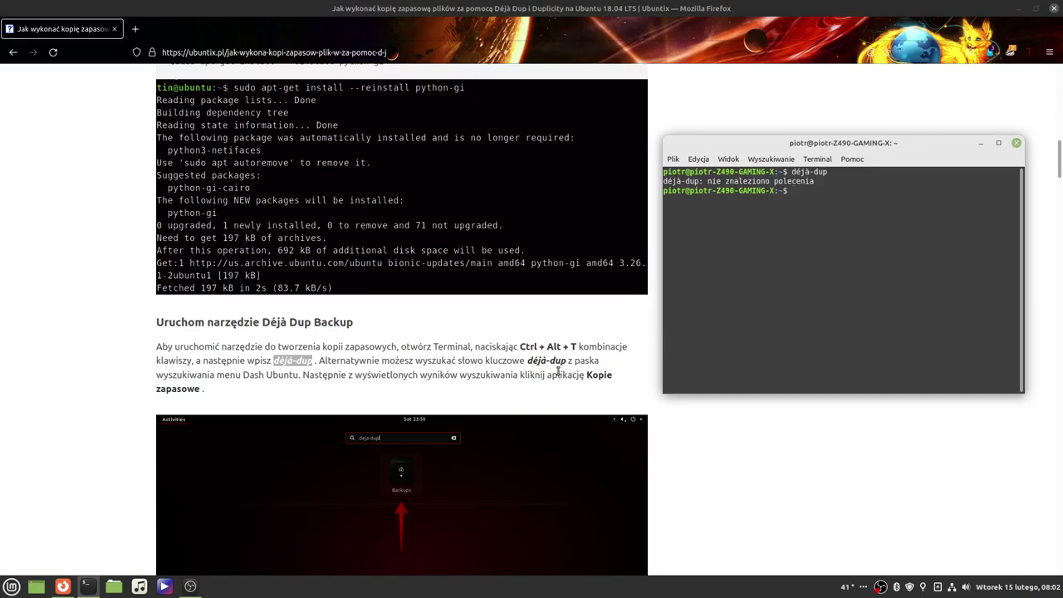
click(1016, 143)
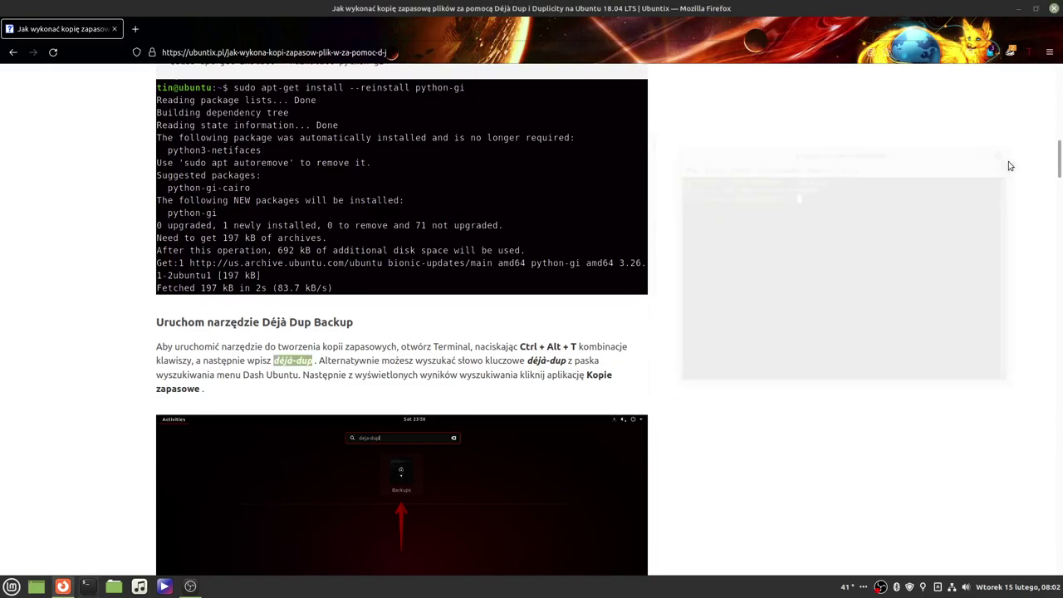
Step: Copy the search keyword "déjà-dup" from the article's alternative launch instruction
drag(568, 361, 528, 365)
right_click(534, 365)
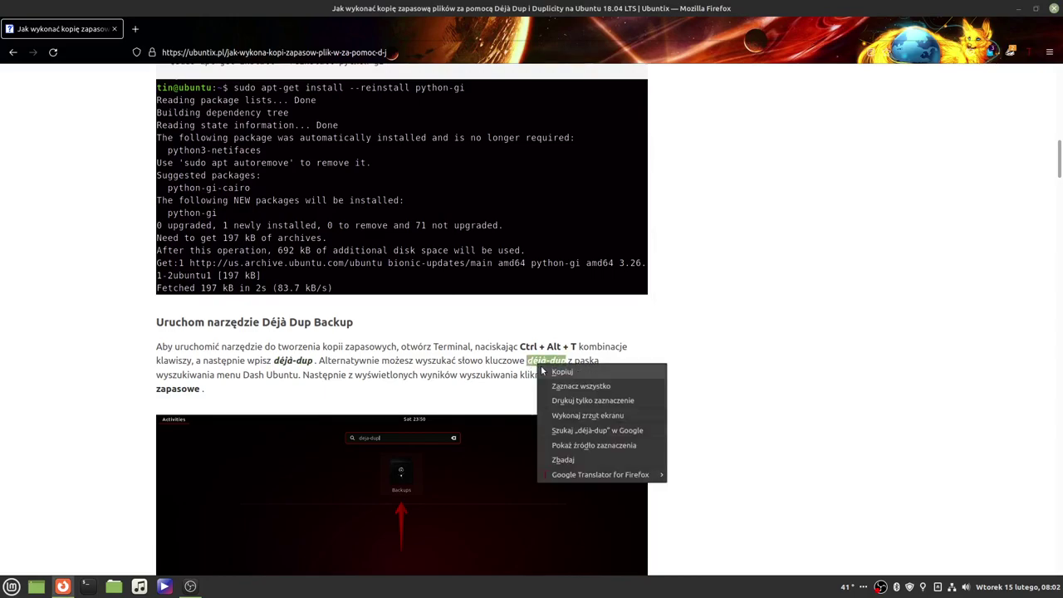
click(550, 370)
key(super)
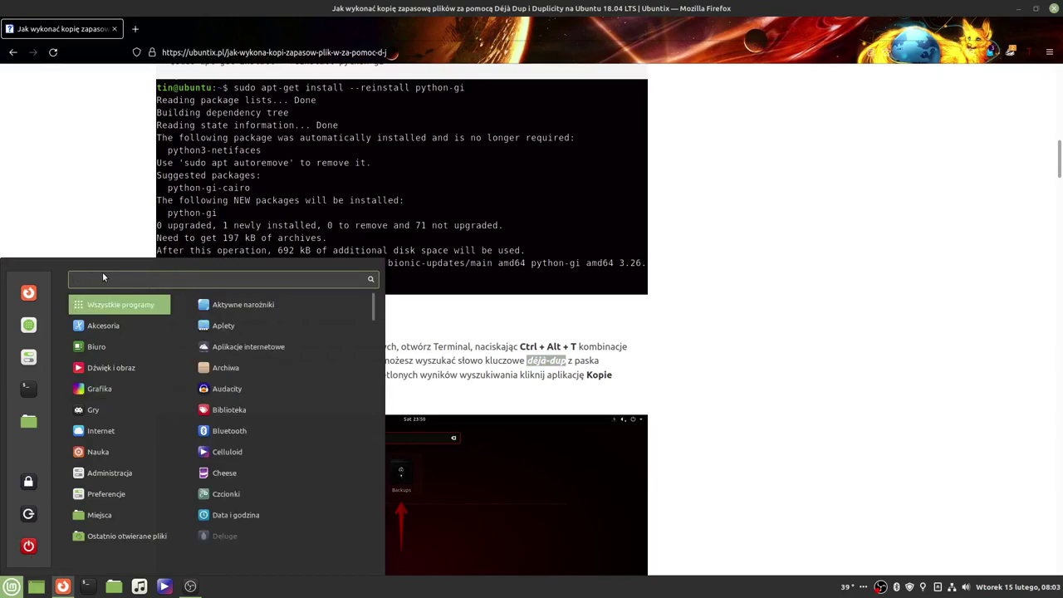
click(549, 363)
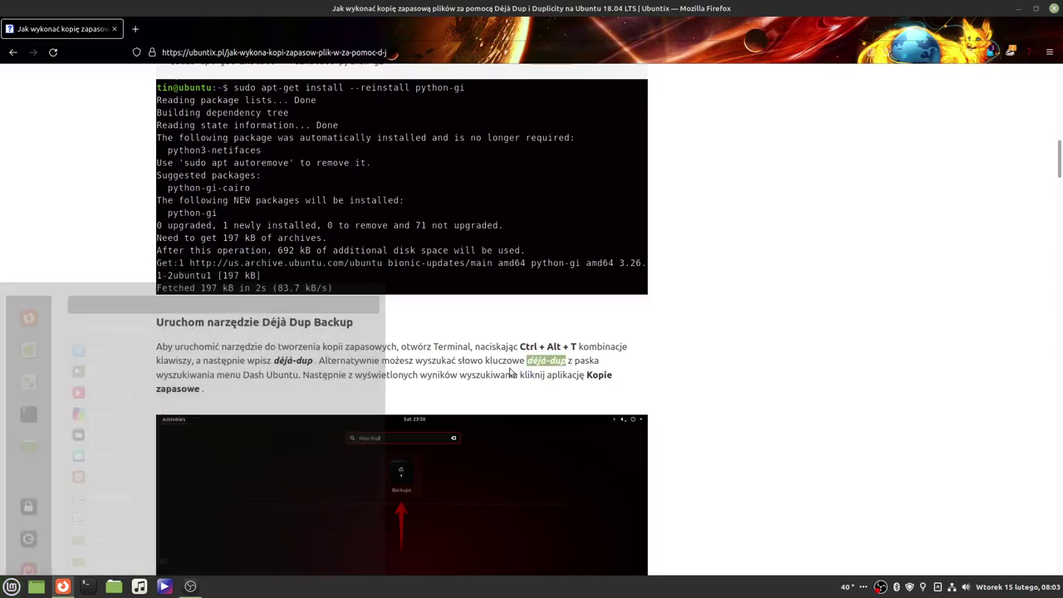
click(734, 358)
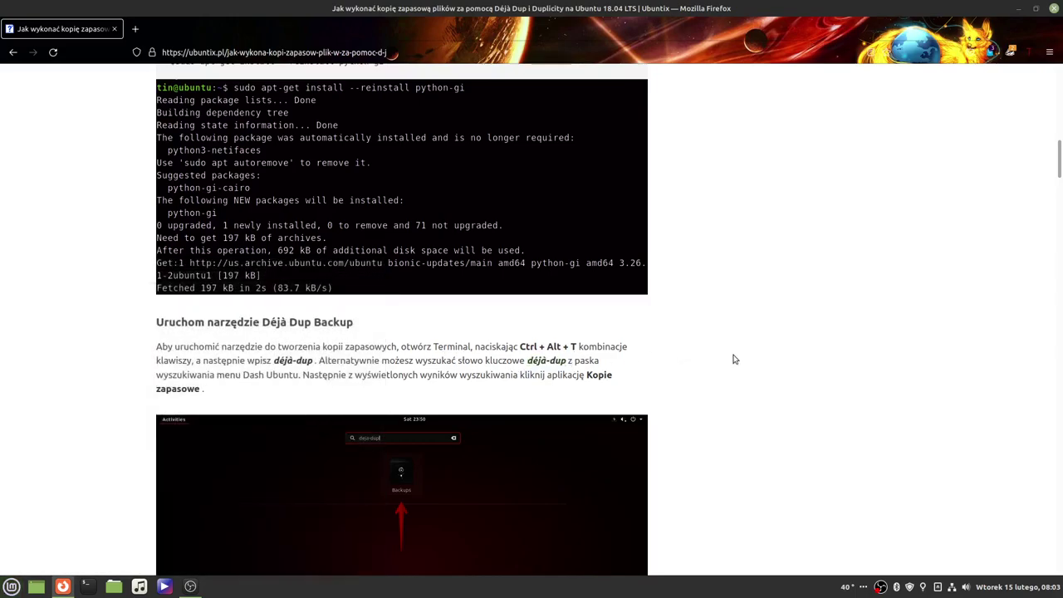
Step: Search the installed applications for "deja-dup" and return to the article
click(10, 587)
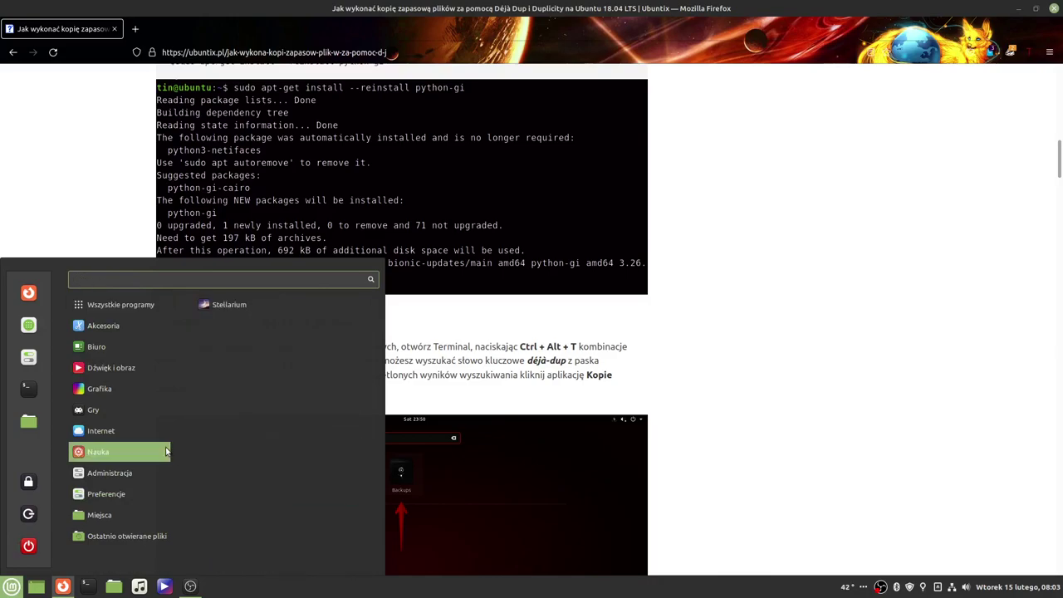
mouse_move(169, 433)
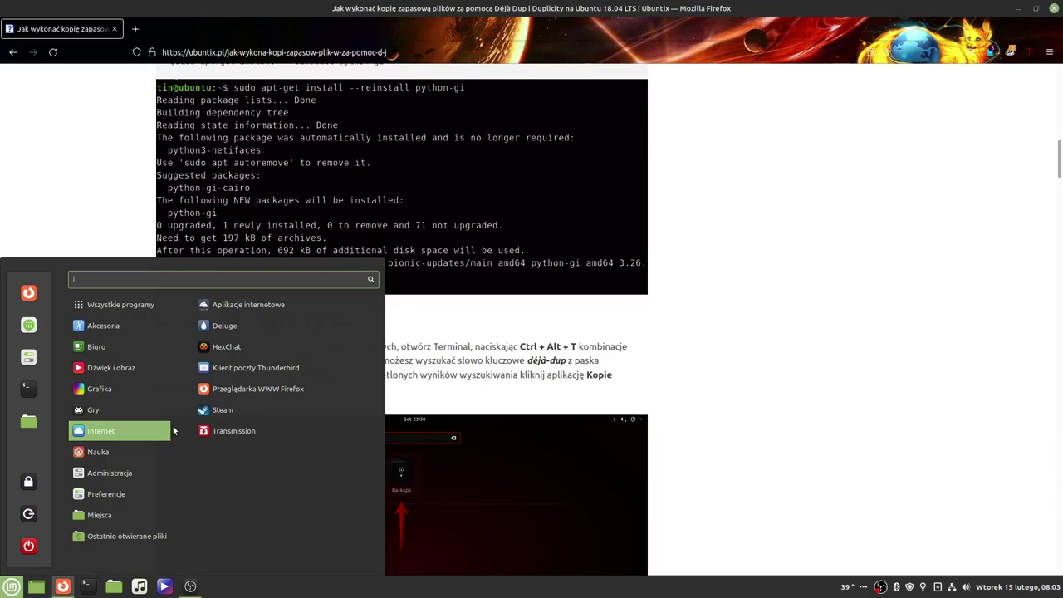
text(deja-dup)
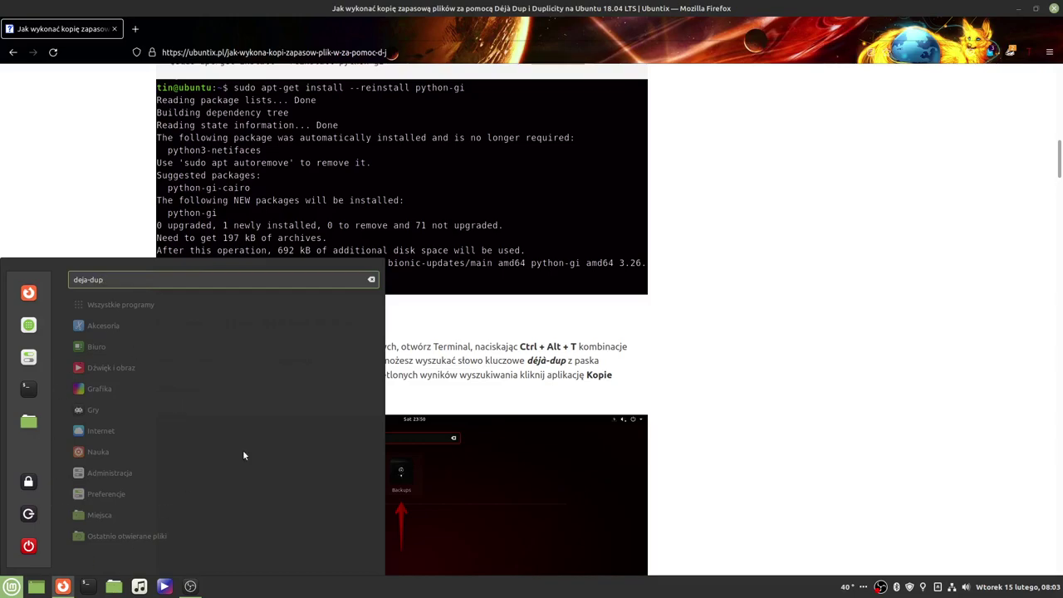
click(897, 378)
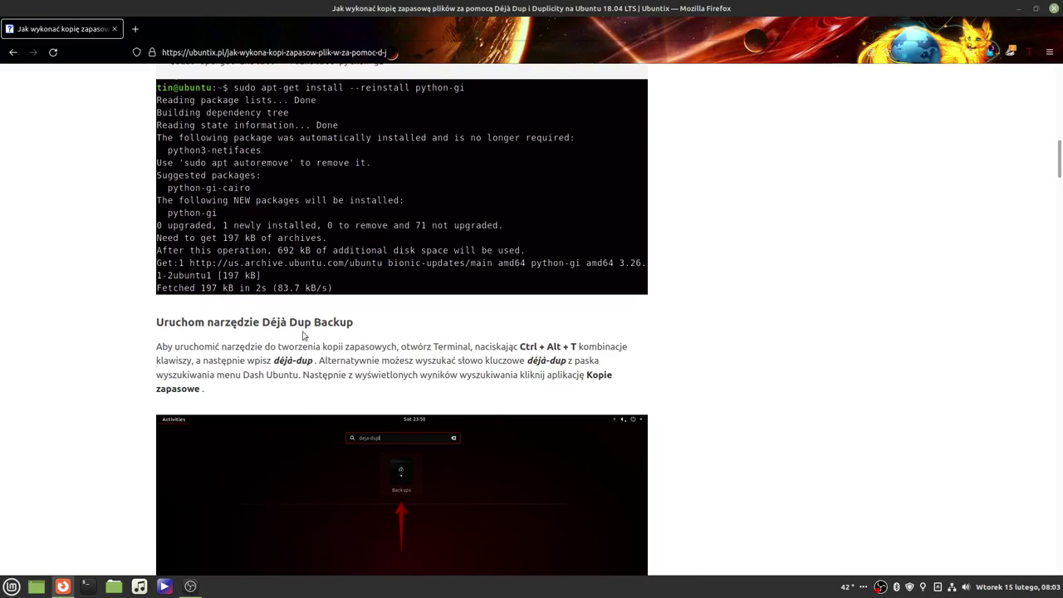
Step: Look through the article's sections on launching Déjà Dup, choosing backup folders, excluding folders, scheduling and restoring backups
scroll(263, 301, down, 5)
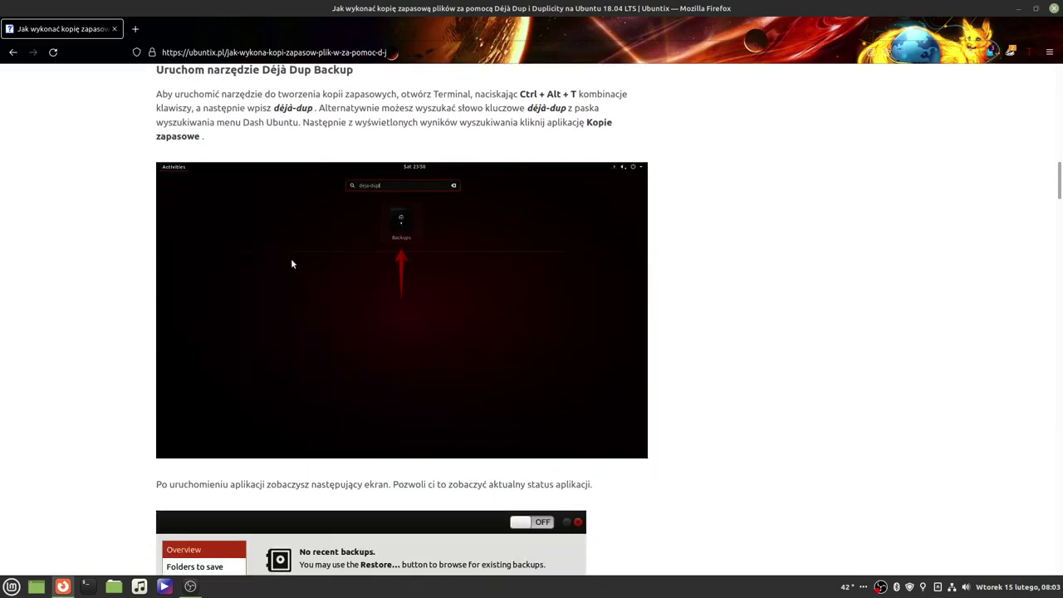
scroll(291, 264, down, 5)
scroll(349, 229, up, 4)
scroll(271, 230, down, 7)
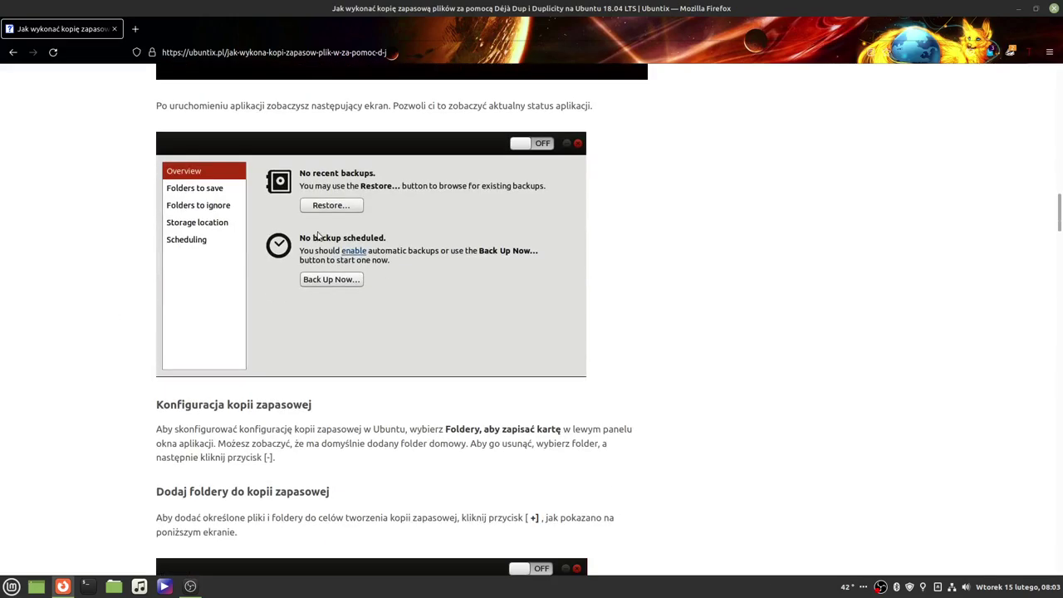
scroll(208, 199, down, 8)
scroll(230, 176, down, 7)
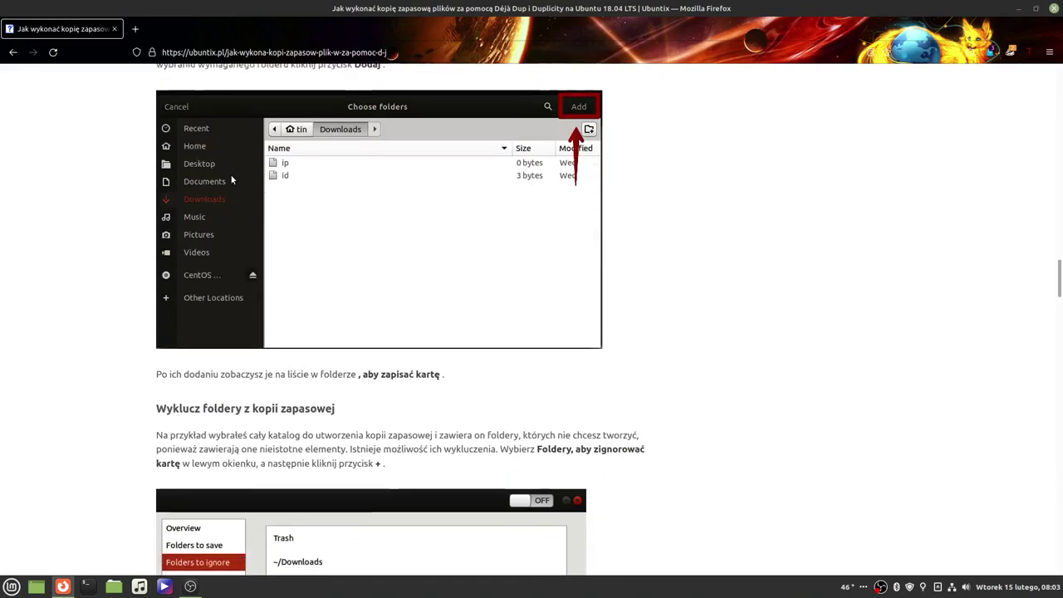
scroll(166, 344, down, 6)
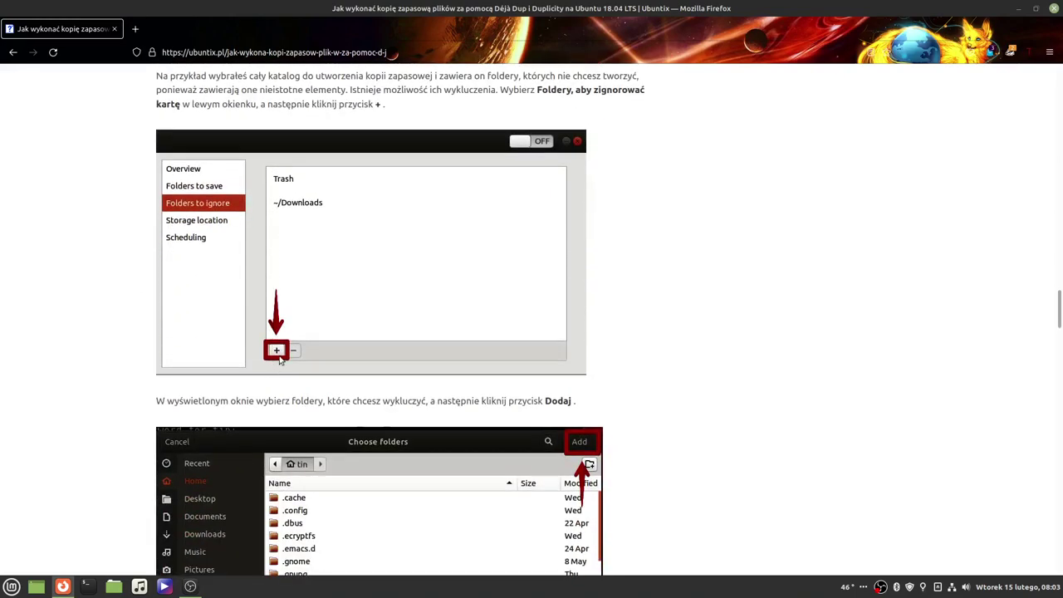
scroll(279, 353, down, 15)
scroll(278, 346, down, 5)
scroll(279, 348, down, 20)
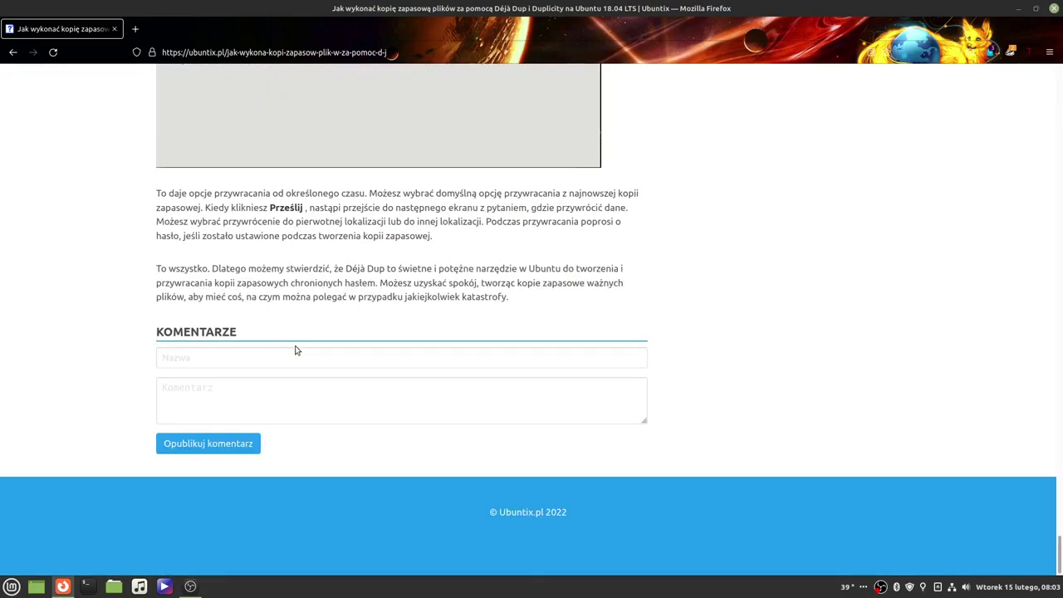
scroll(104, 501, up, 20)
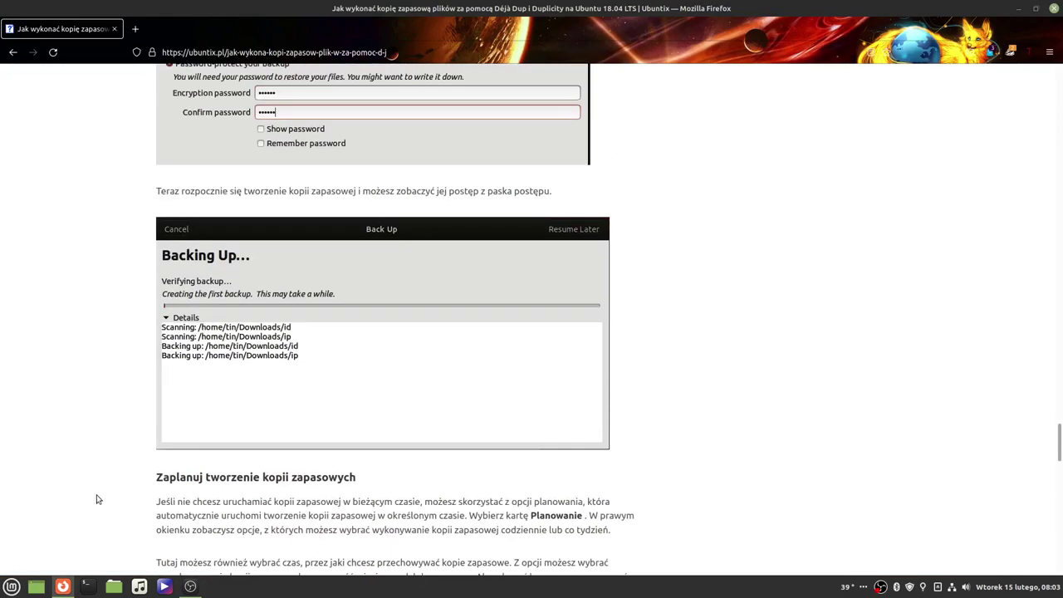
scroll(93, 489, up, 5)
Step: Back up the personal data with Narzędzie do tworzenia kopii zapasowych into the "Kopie zapasowe" folder without adding exclusions, and close the tool
click(12, 587)
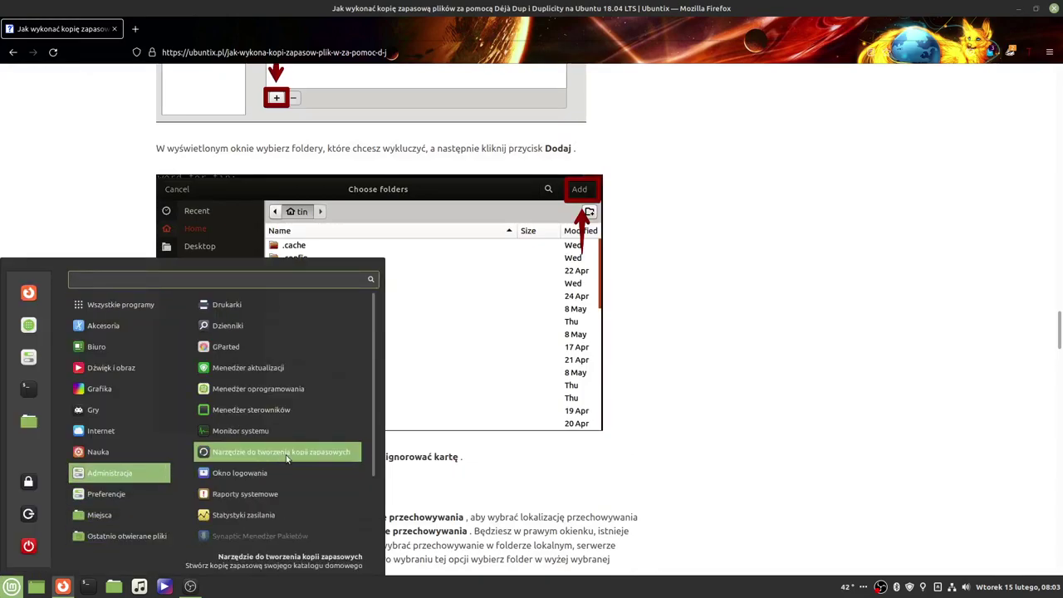
click(283, 460)
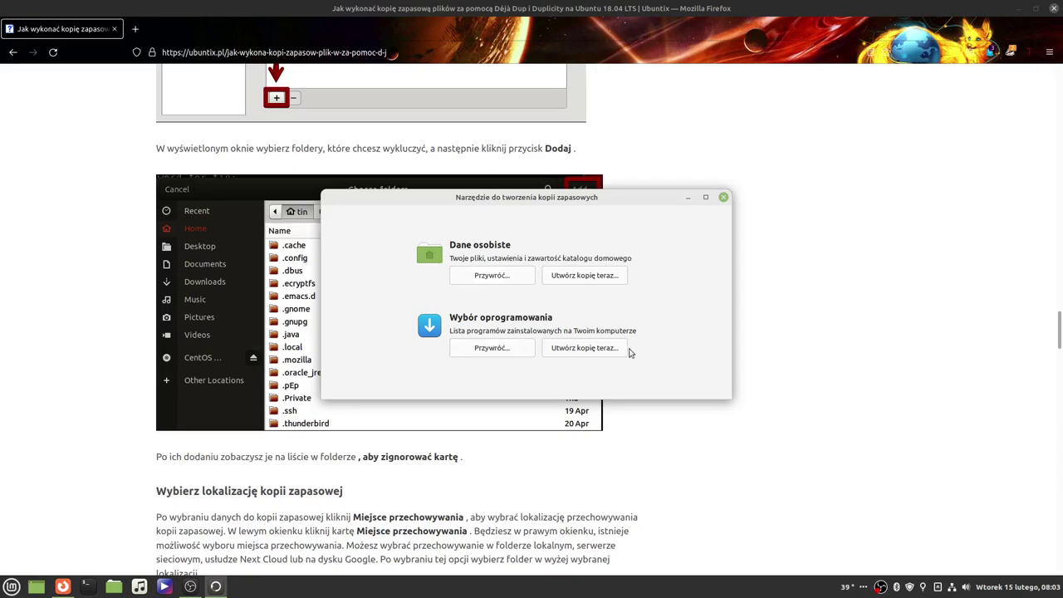
click(590, 278)
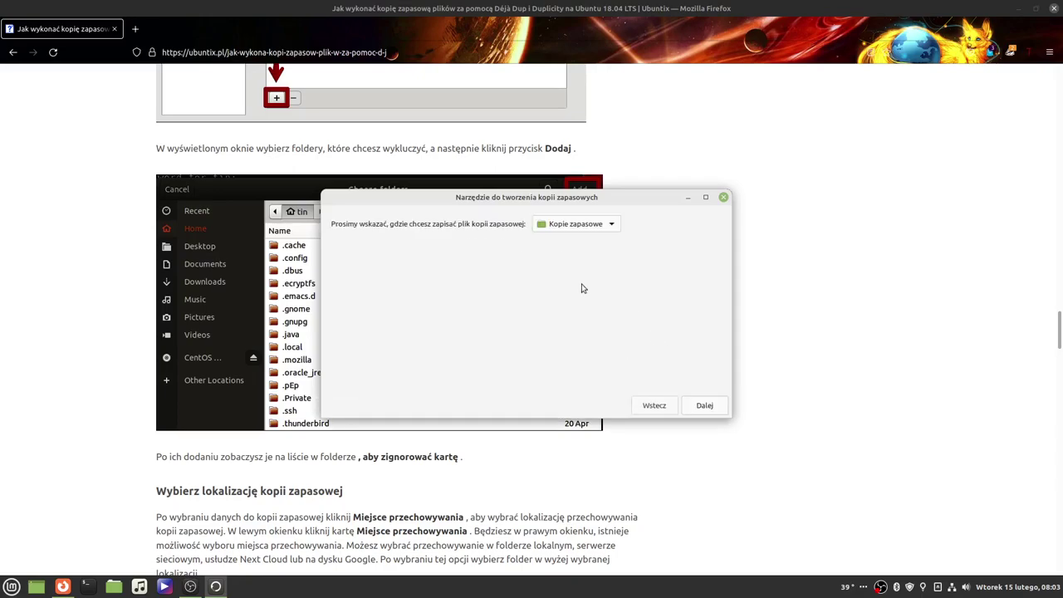
click(704, 407)
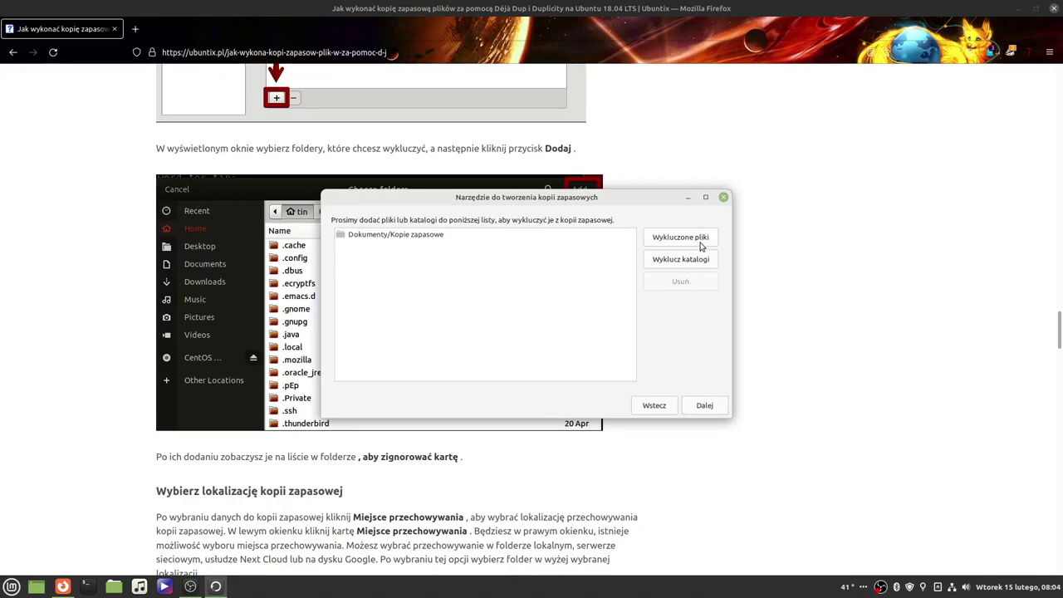
click(714, 410)
click(711, 410)
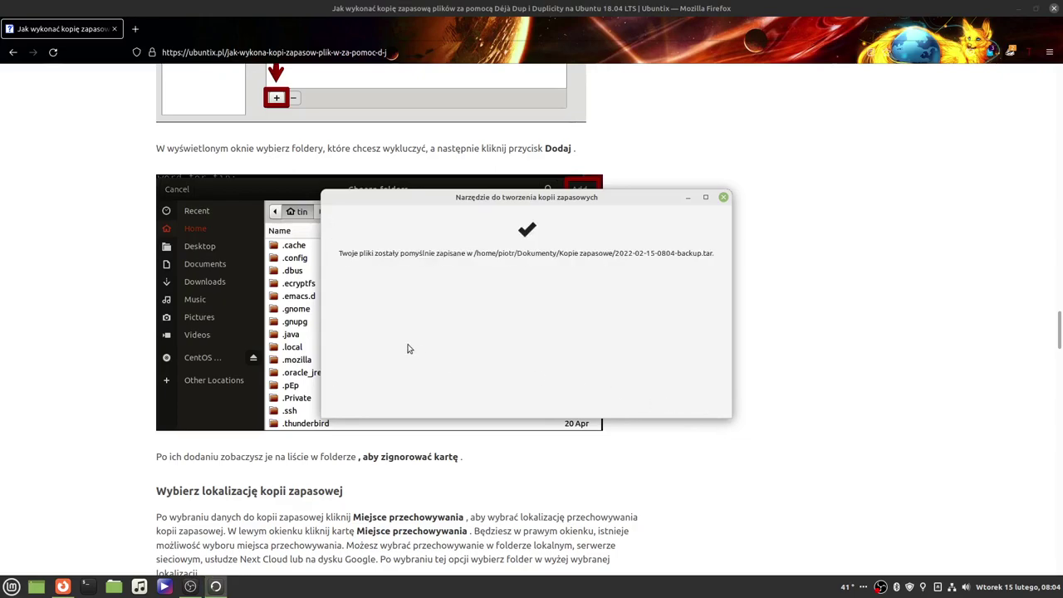
click(724, 197)
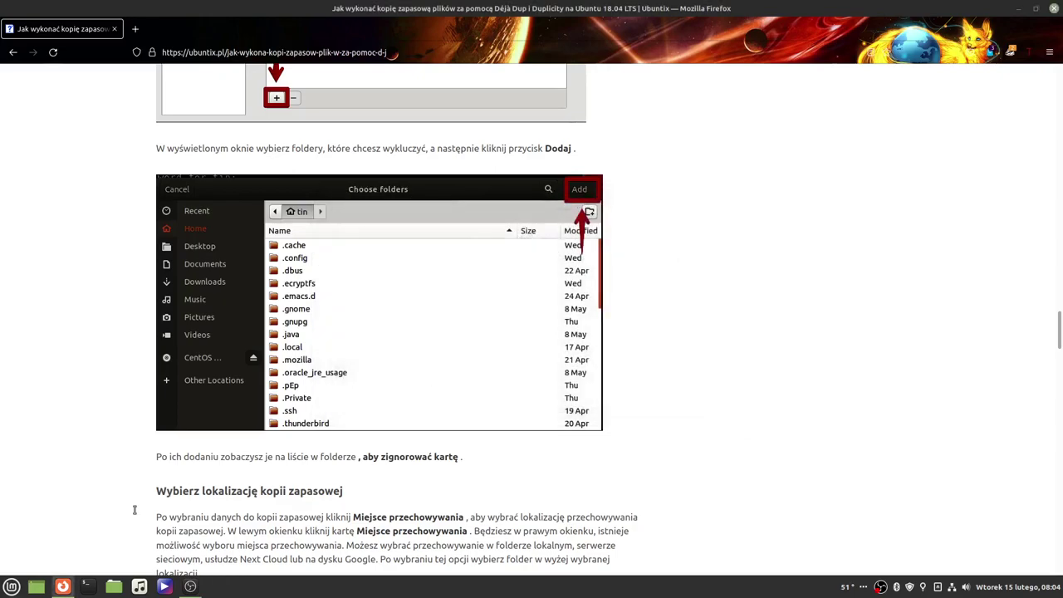
Step: Reopen the backup tool, save the software selection with all listed programs to the "Kopie zapasowe" folder, and close the tool
click(12, 586)
mouse_move(122, 480)
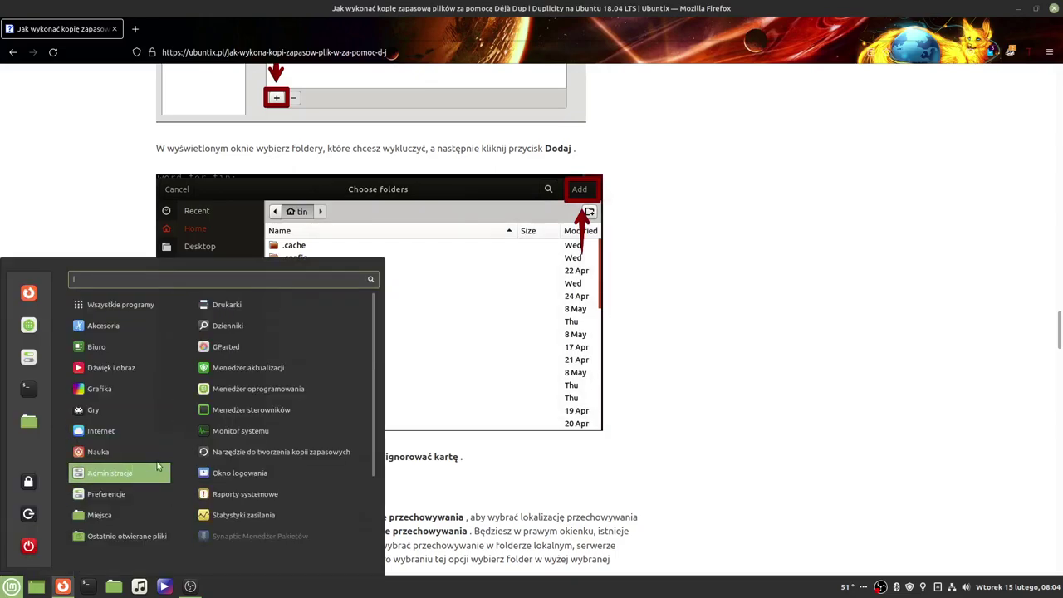
click(250, 454)
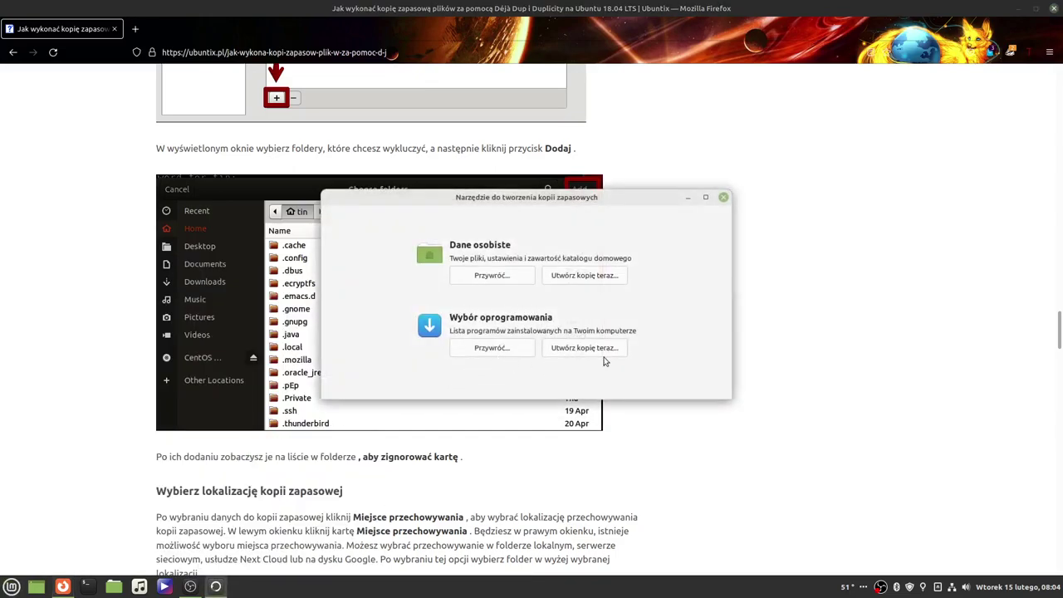
click(607, 351)
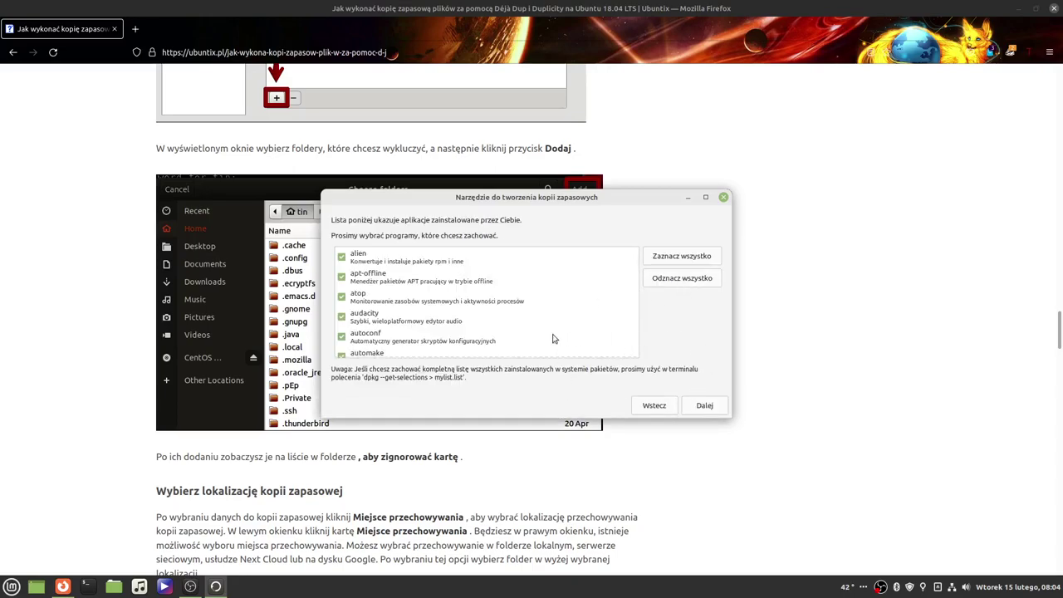
scroll(473, 299, down, 10)
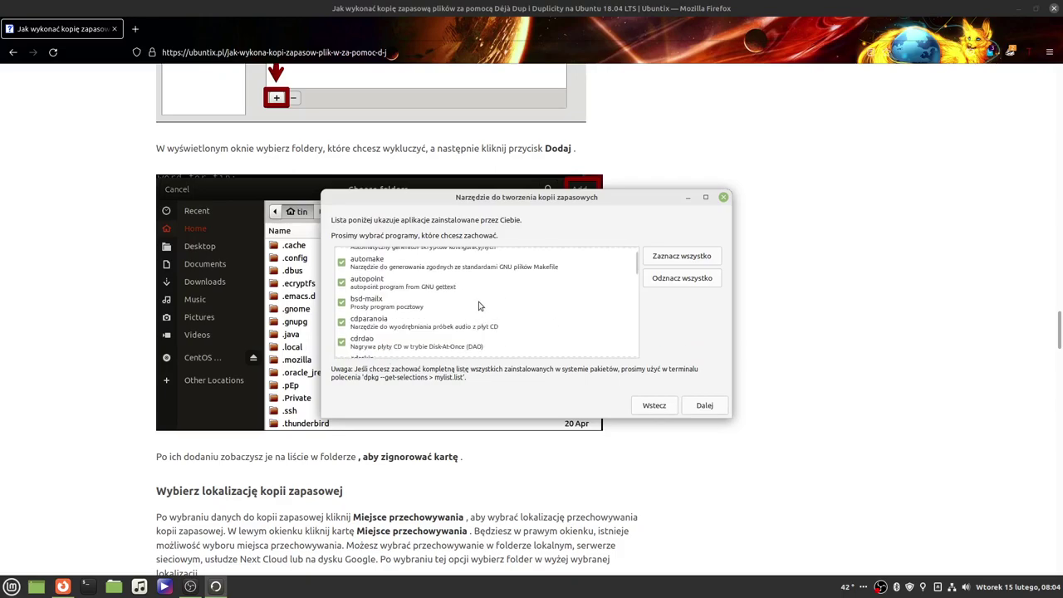
scroll(478, 320, down, 6)
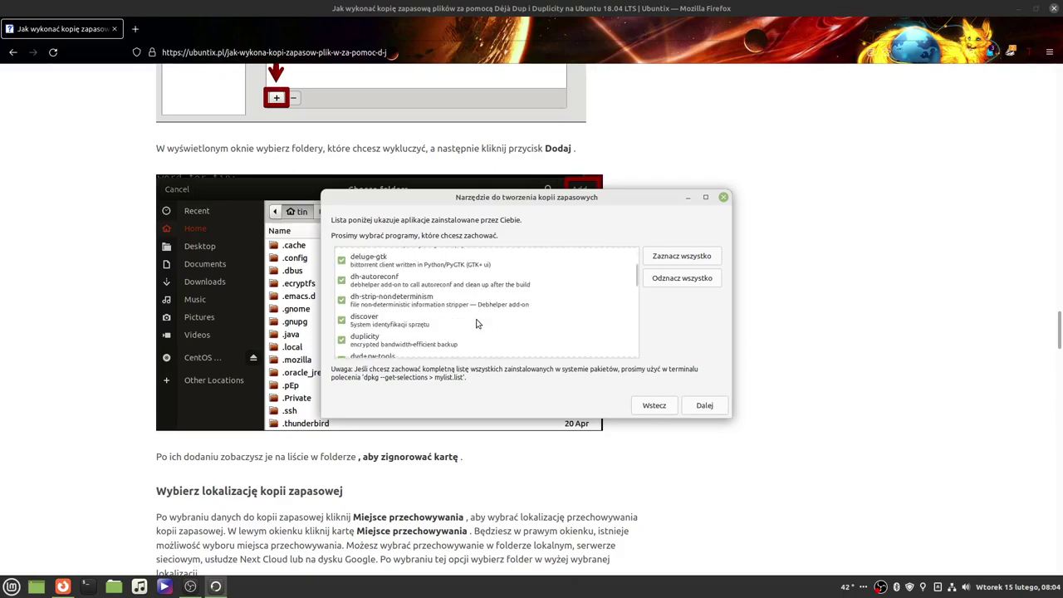
click(704, 405)
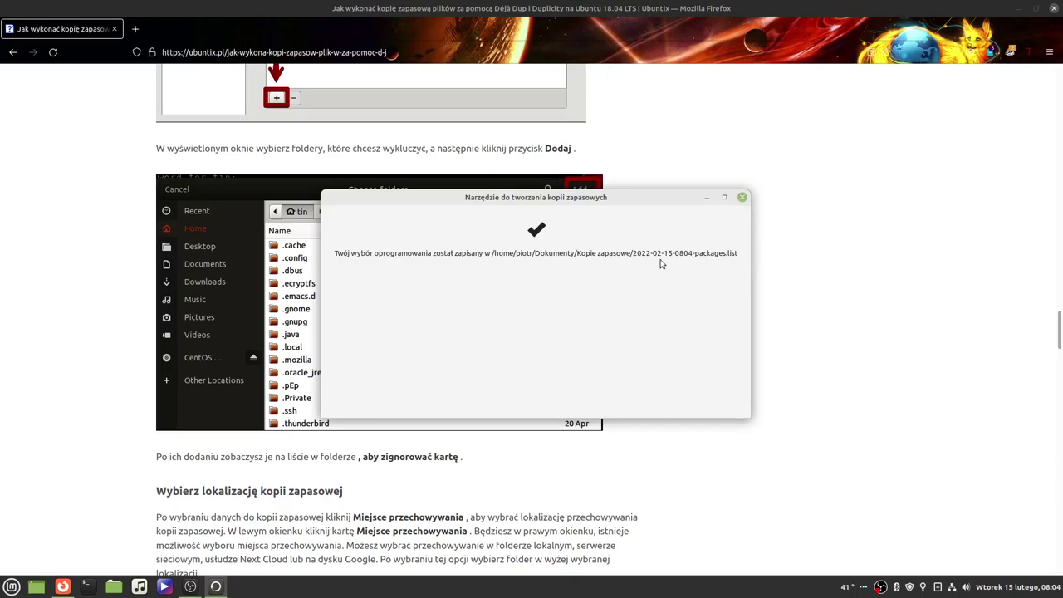
click(743, 196)
Step: Try backing up the personal data to the "Gigabyte kopia z" drive with the default exclusions, and close the tool
click(11, 586)
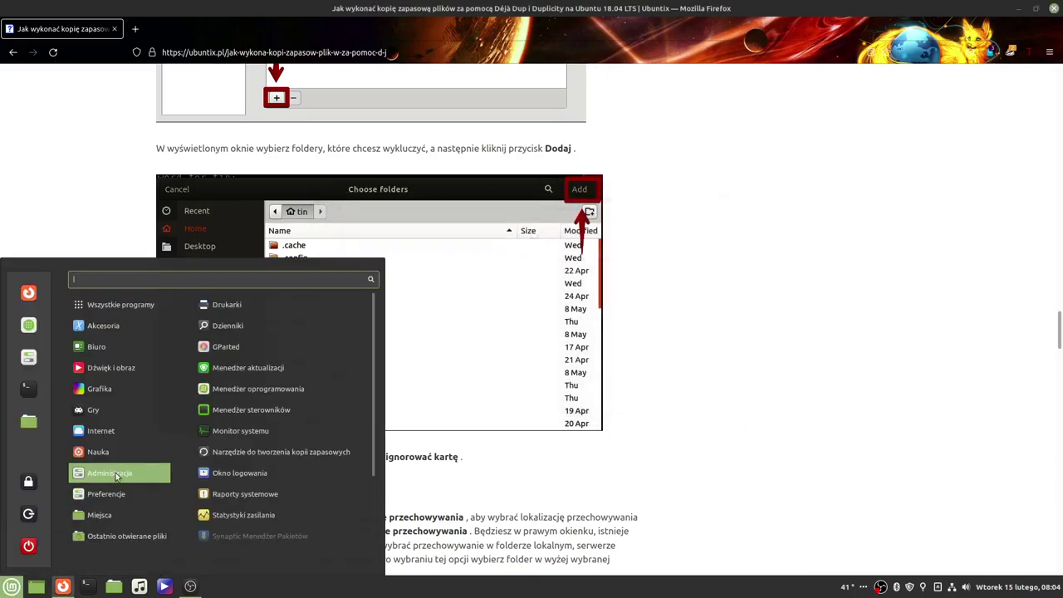
click(280, 451)
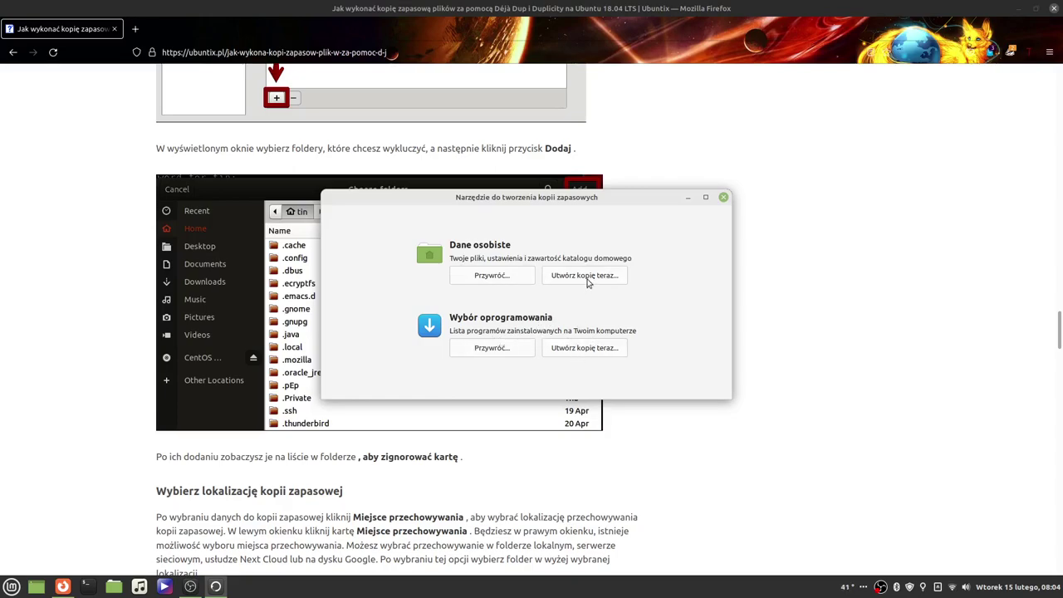
click(591, 282)
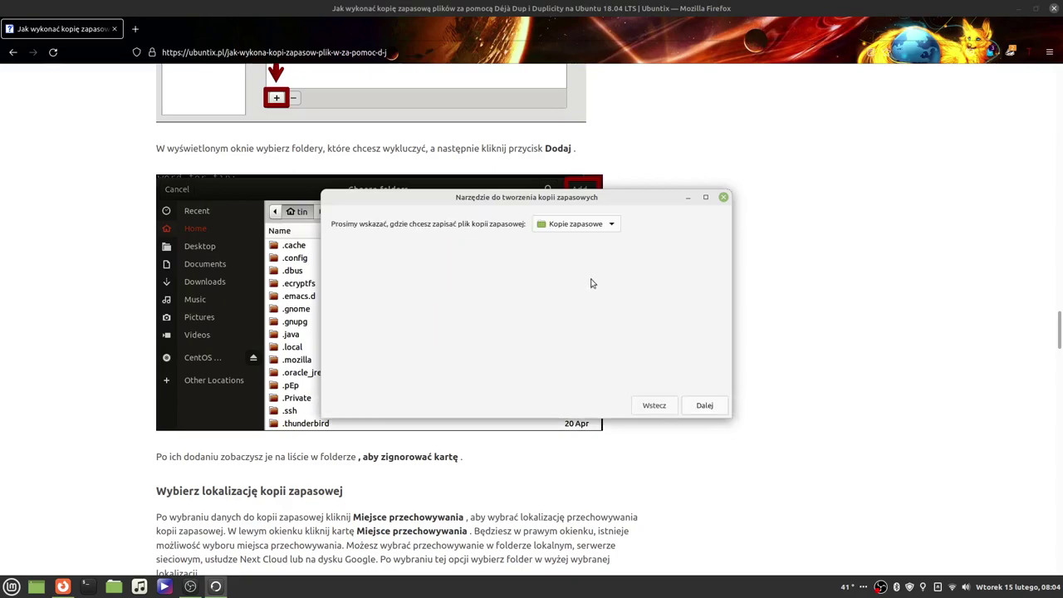
click(614, 230)
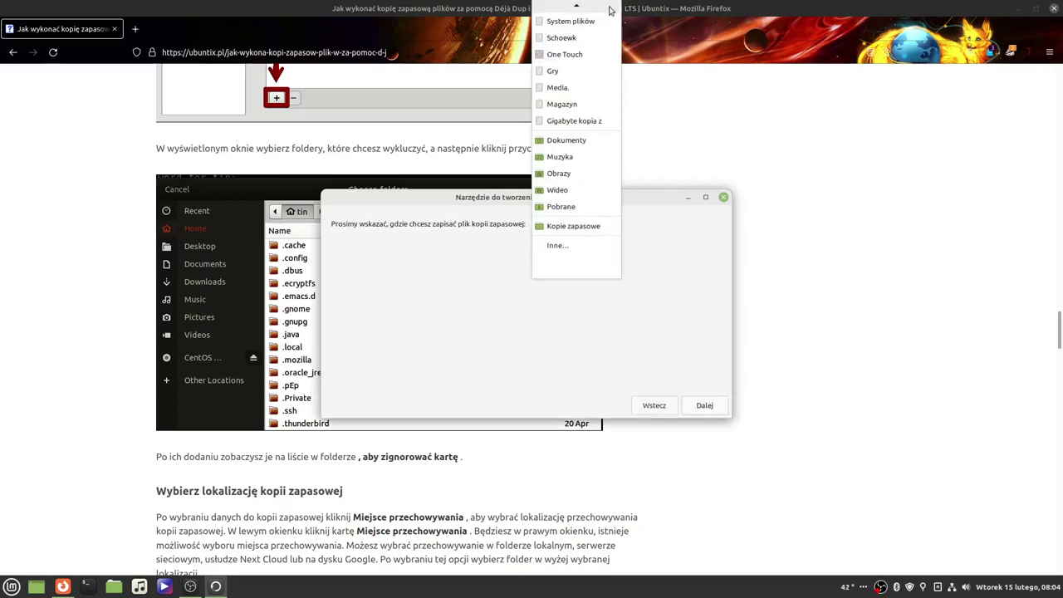
click(578, 145)
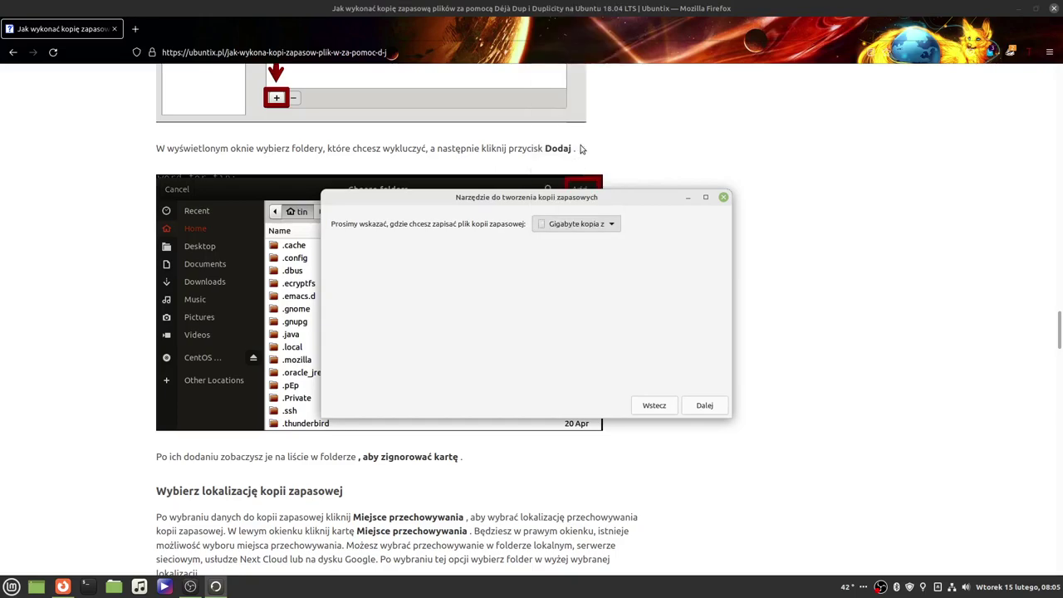
click(705, 407)
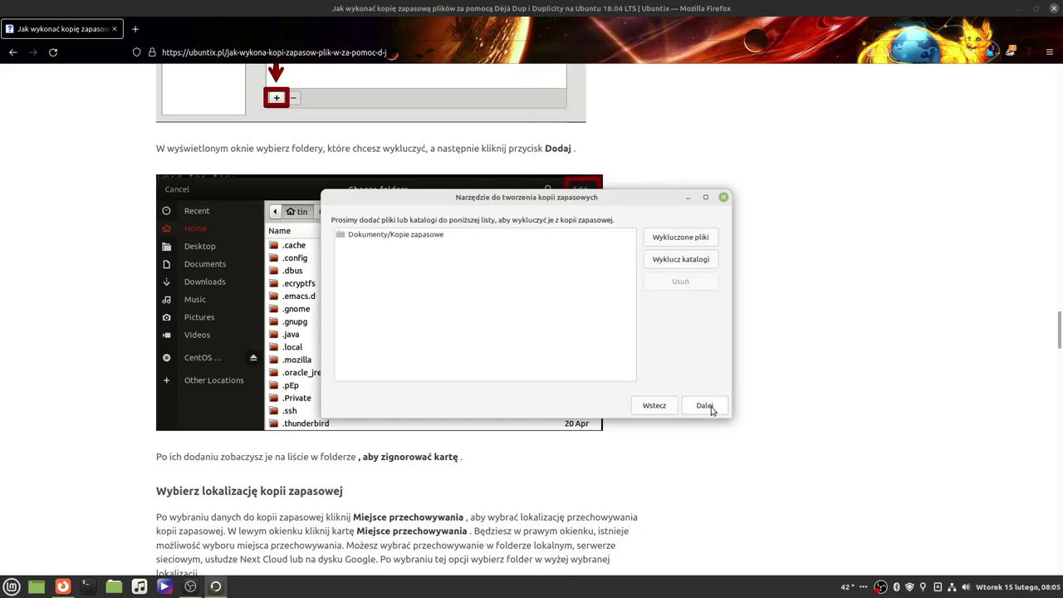
click(704, 405)
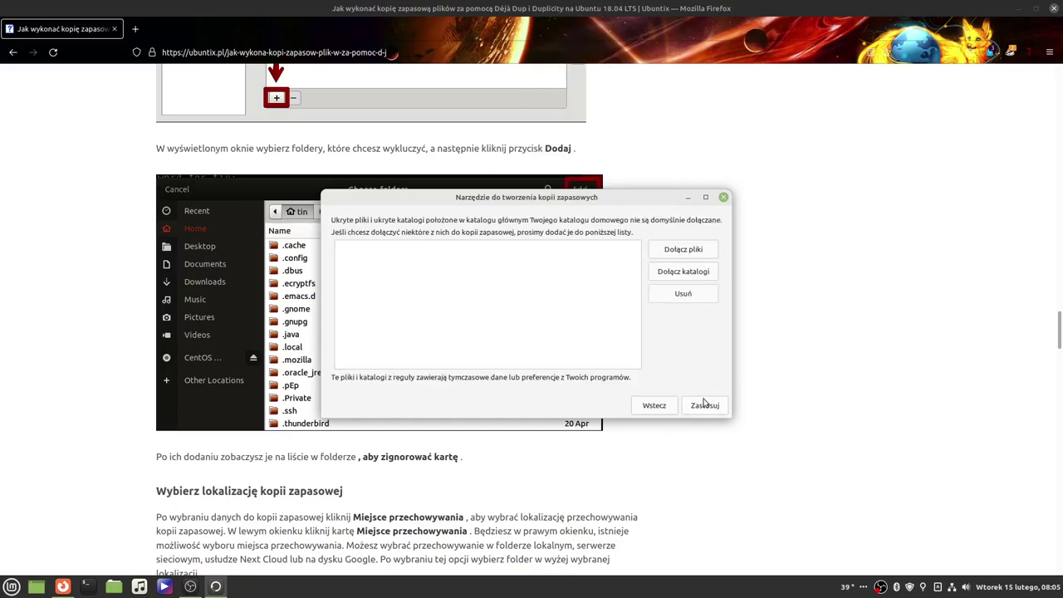
click(704, 407)
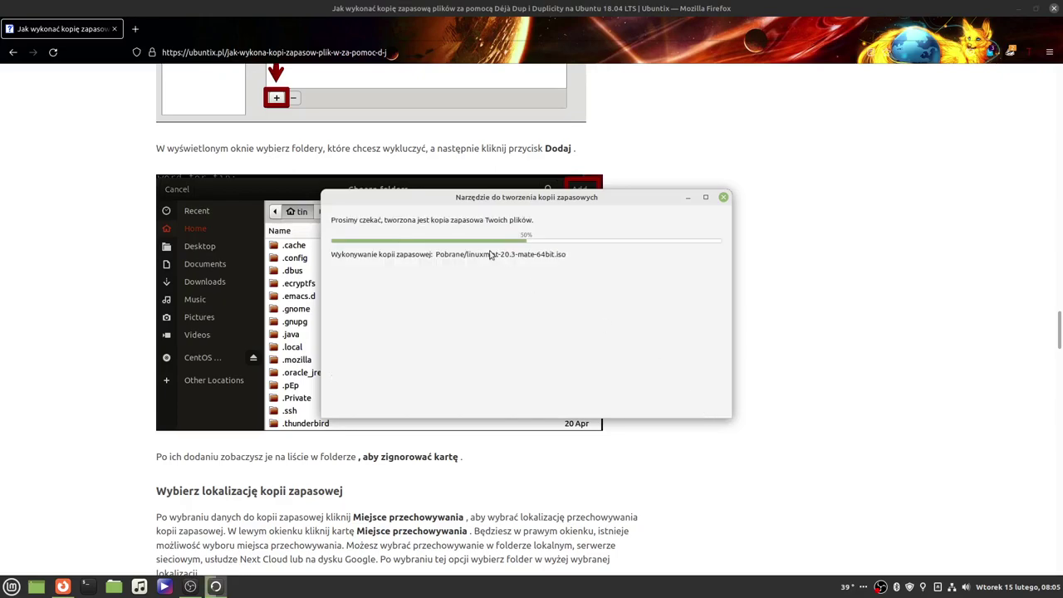
click(723, 198)
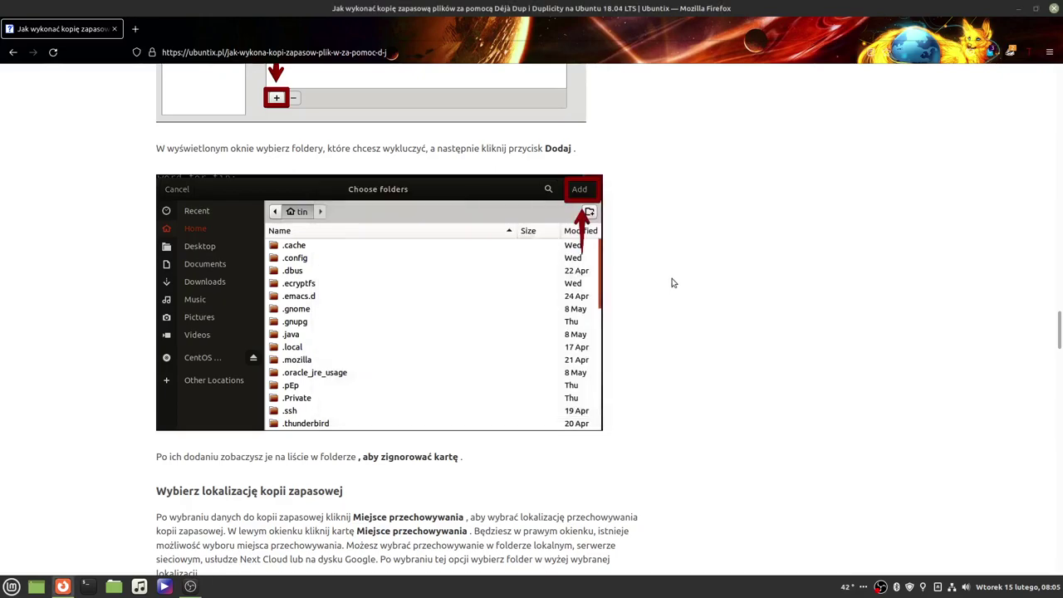
Step: Look through the rest of the article on starting, password-protecting, scheduling and restoring backups
scroll(458, 482, down, 8)
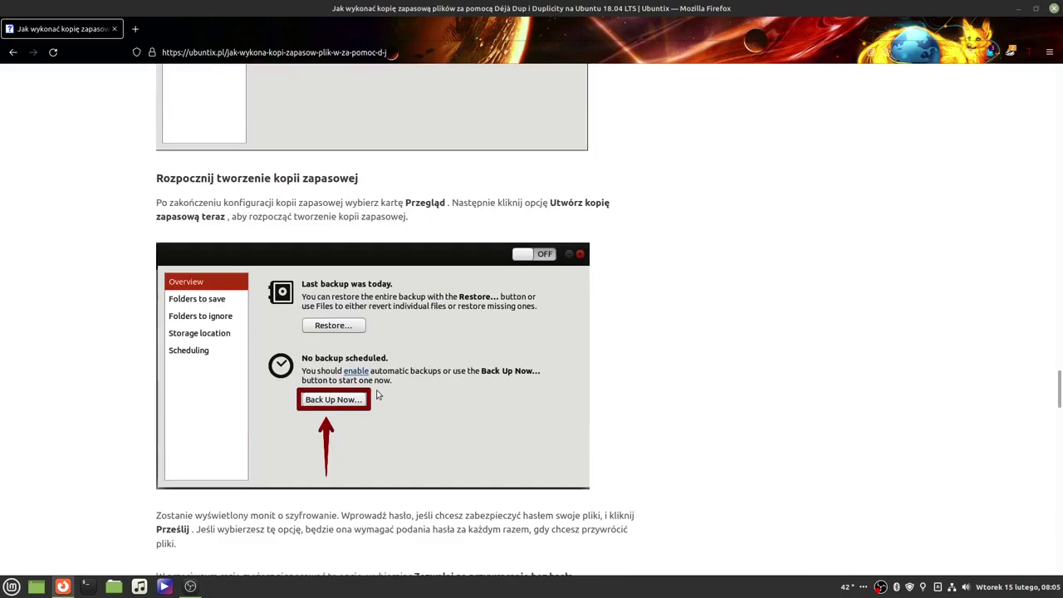
scroll(376, 394, down, 5)
scroll(280, 261, up, 2)
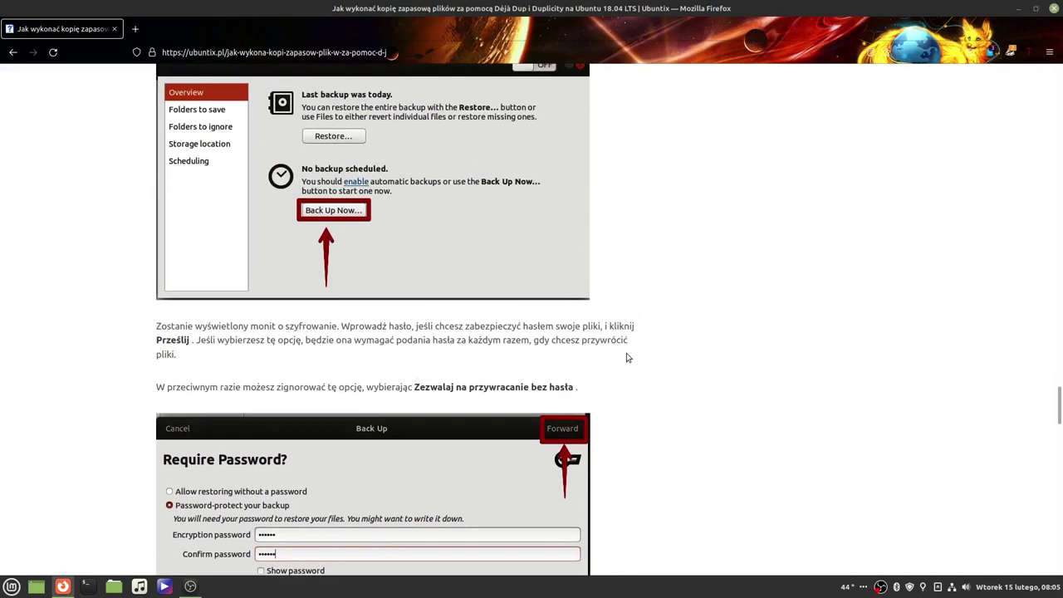
scroll(629, 353, down, 14)
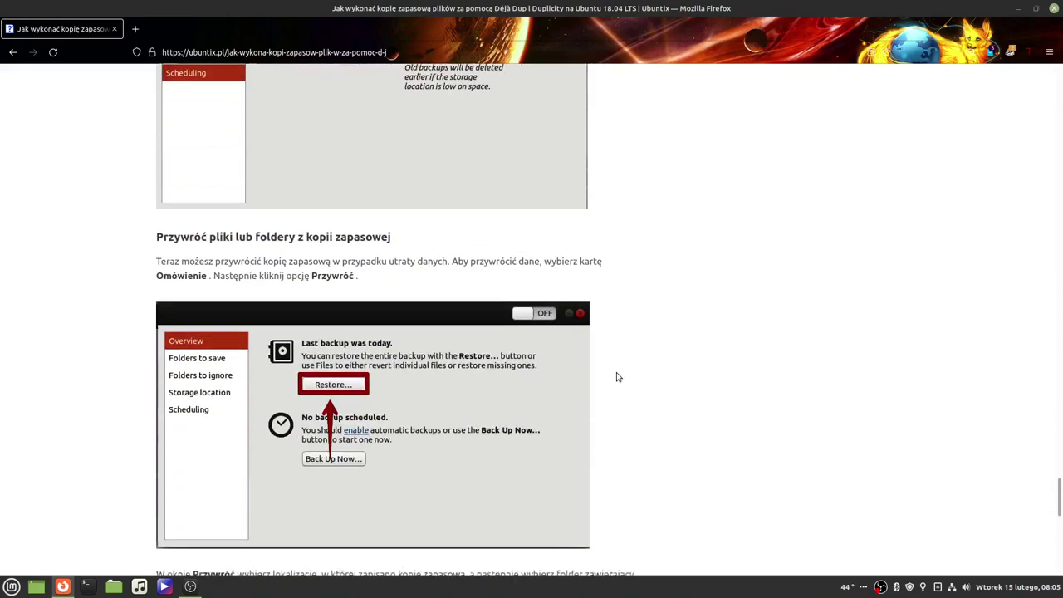
scroll(616, 377, down, 6)
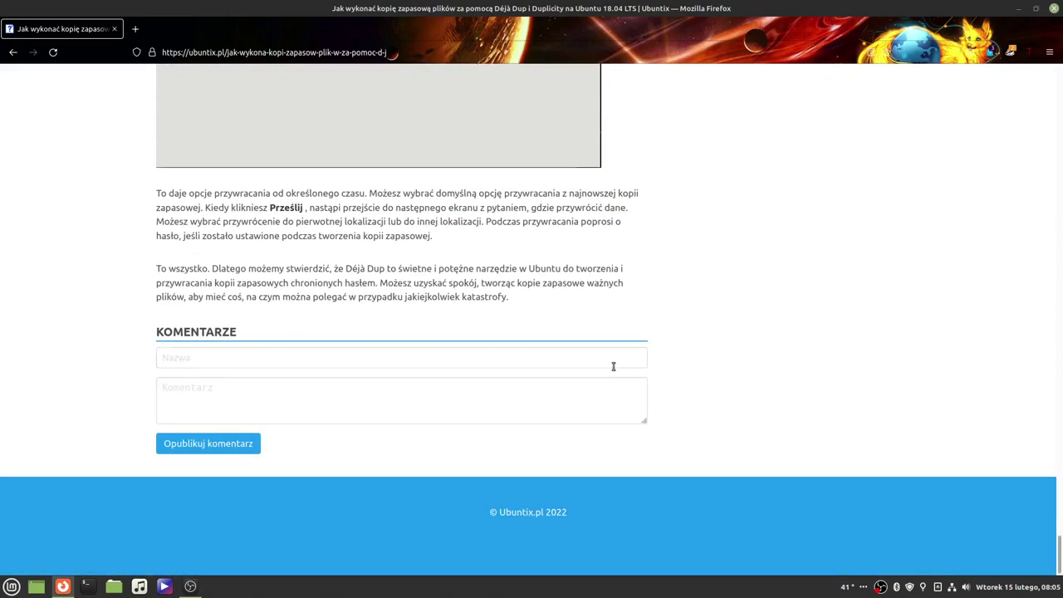
Step: Review the article from the restore section back to its introduction, including the folder selection and Duplicity installation instructions
scroll(343, 295, up, 15)
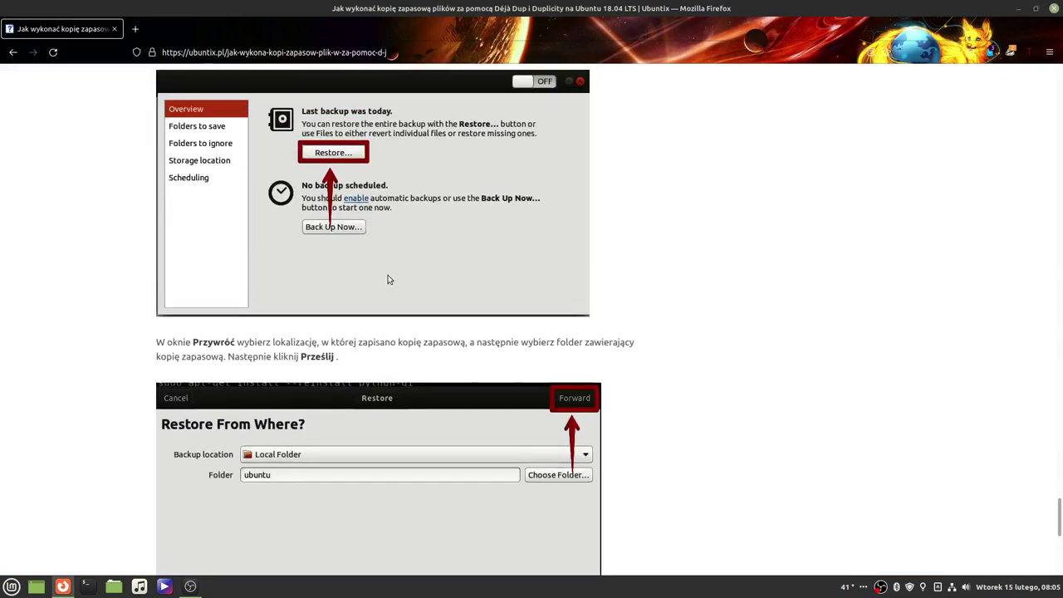
scroll(327, 249, up, 15)
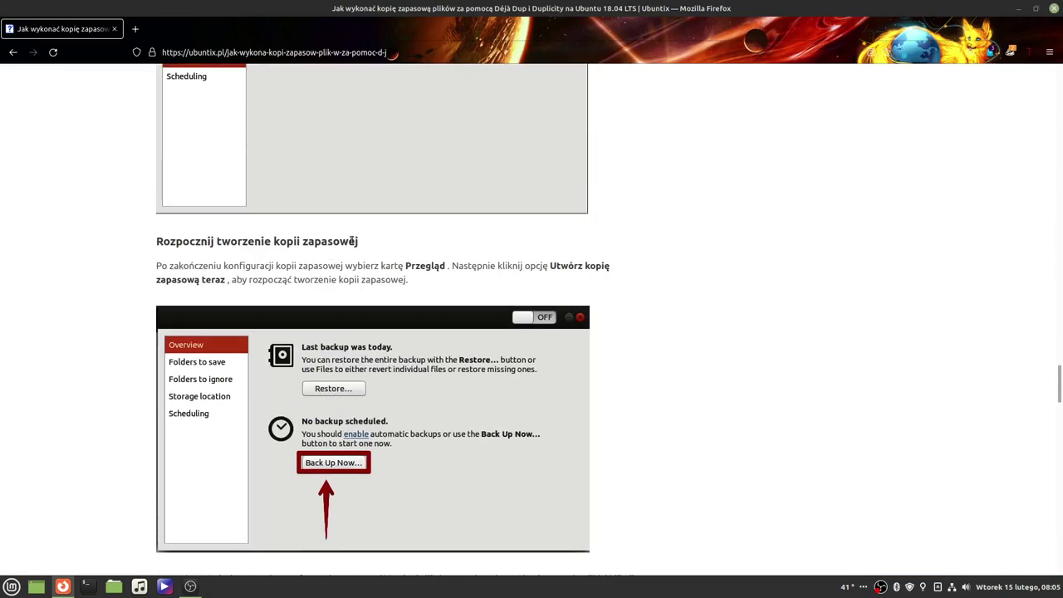
scroll(327, 238, up, 2)
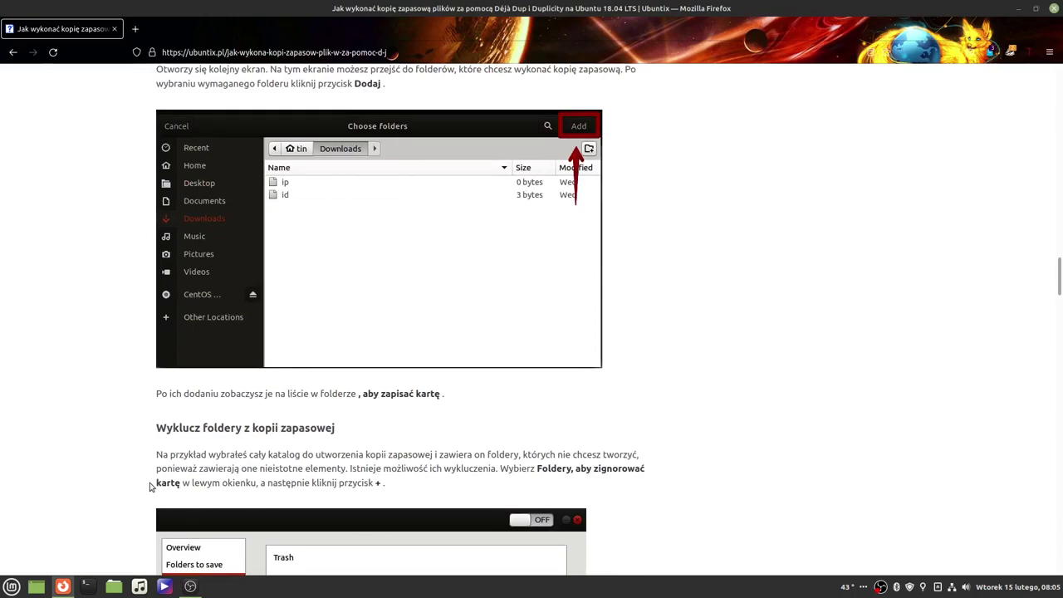
scroll(704, 473, up, 18)
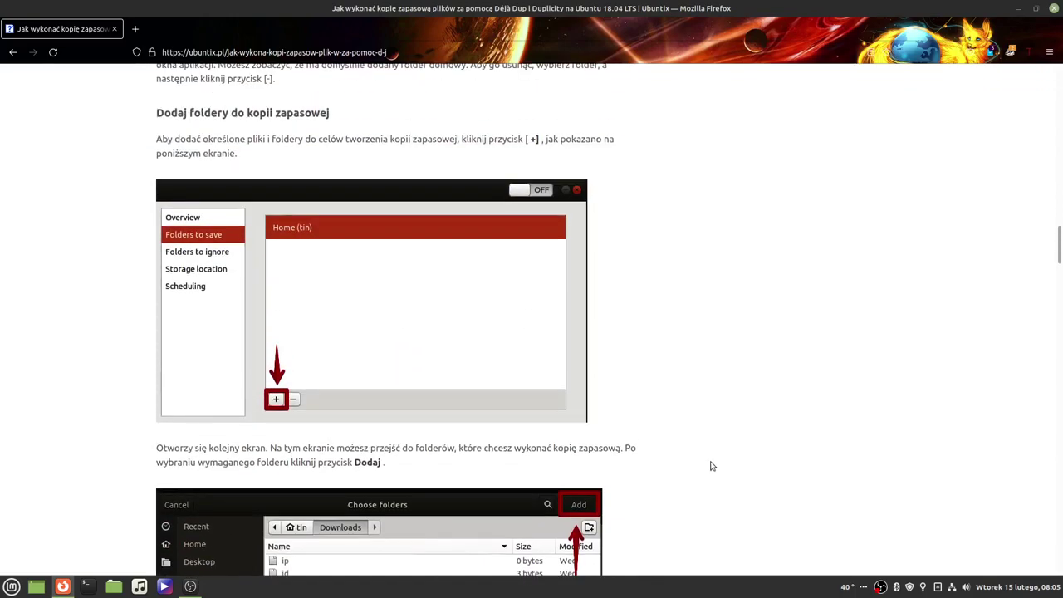
scroll(710, 458, down, 5)
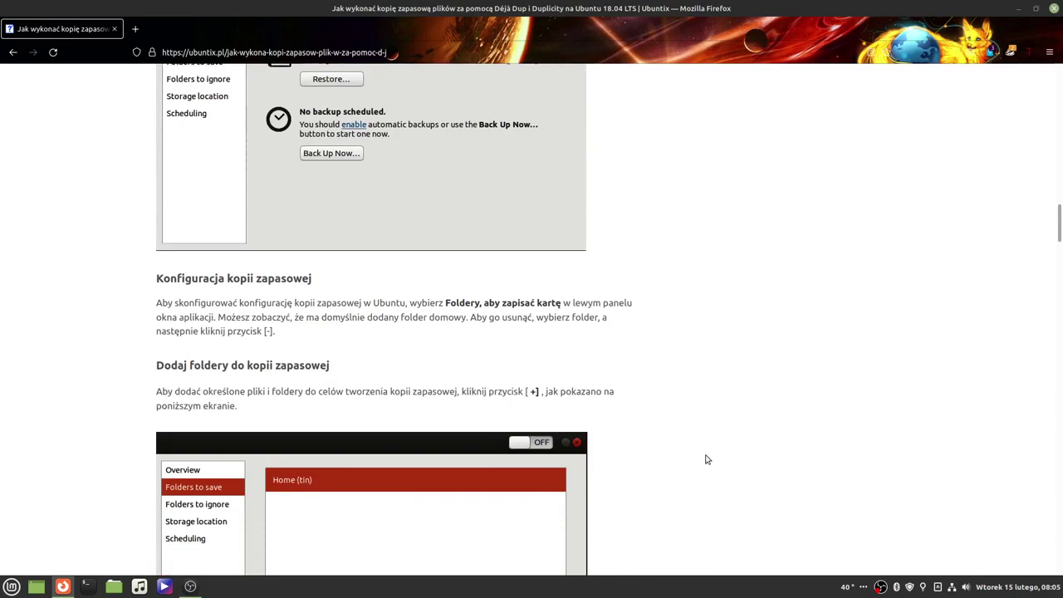
scroll(520, 335, up, 15)
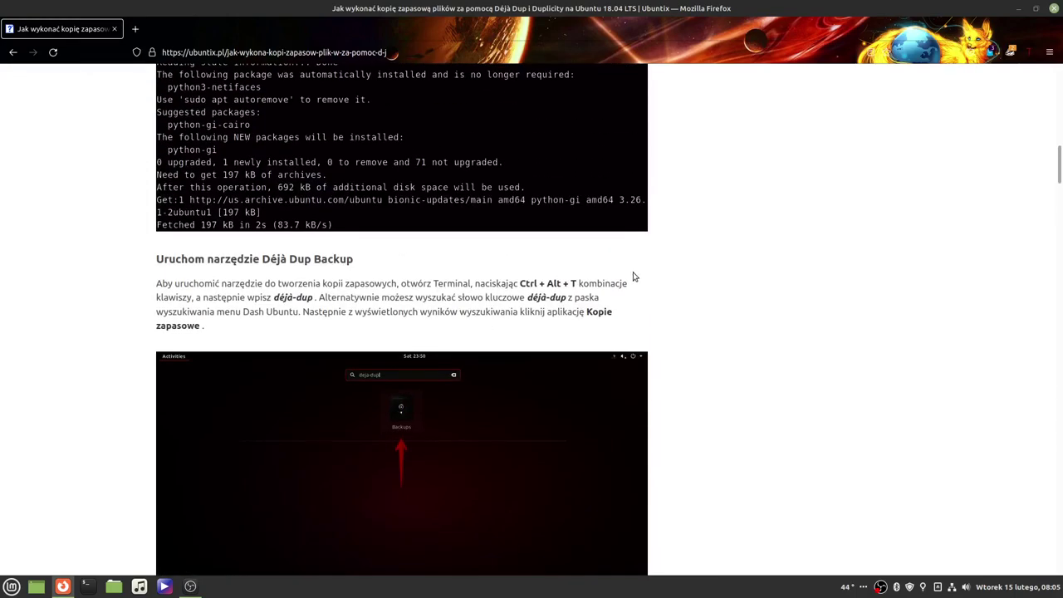
scroll(627, 282, up, 5)
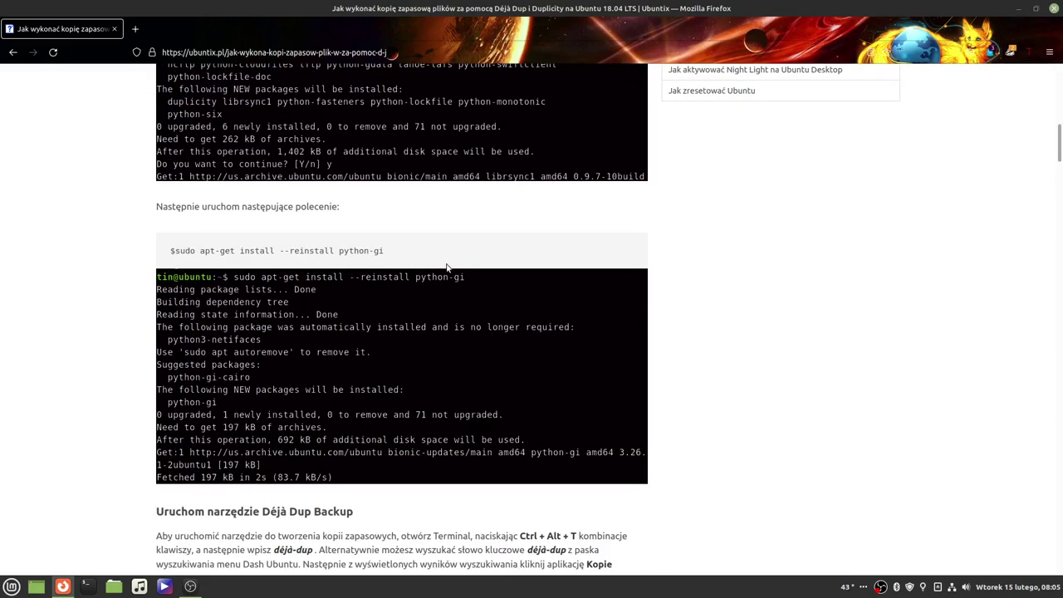
scroll(445, 267, up, 5)
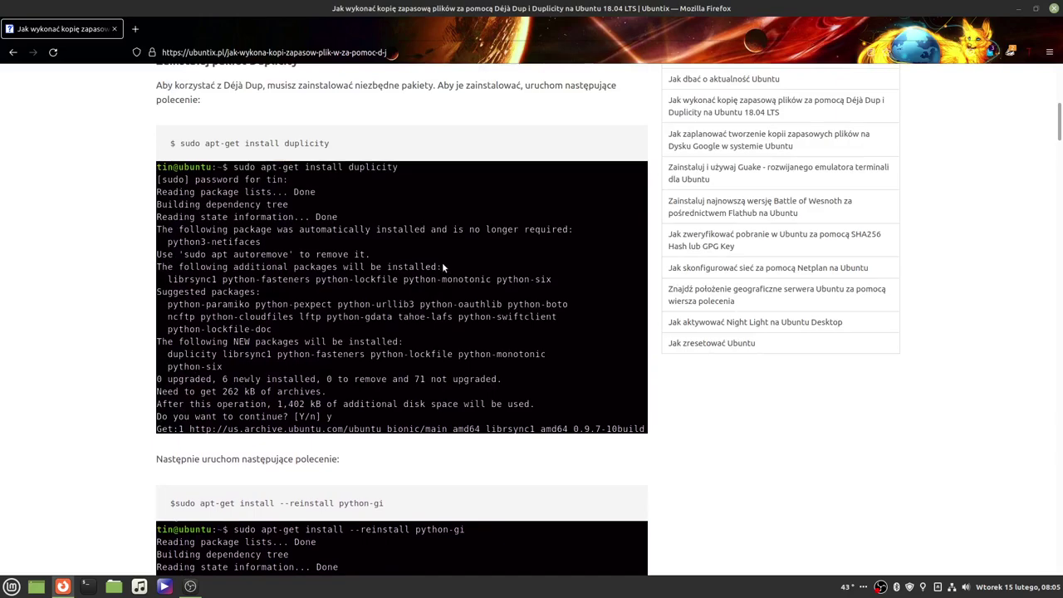
scroll(443, 265, up, 8)
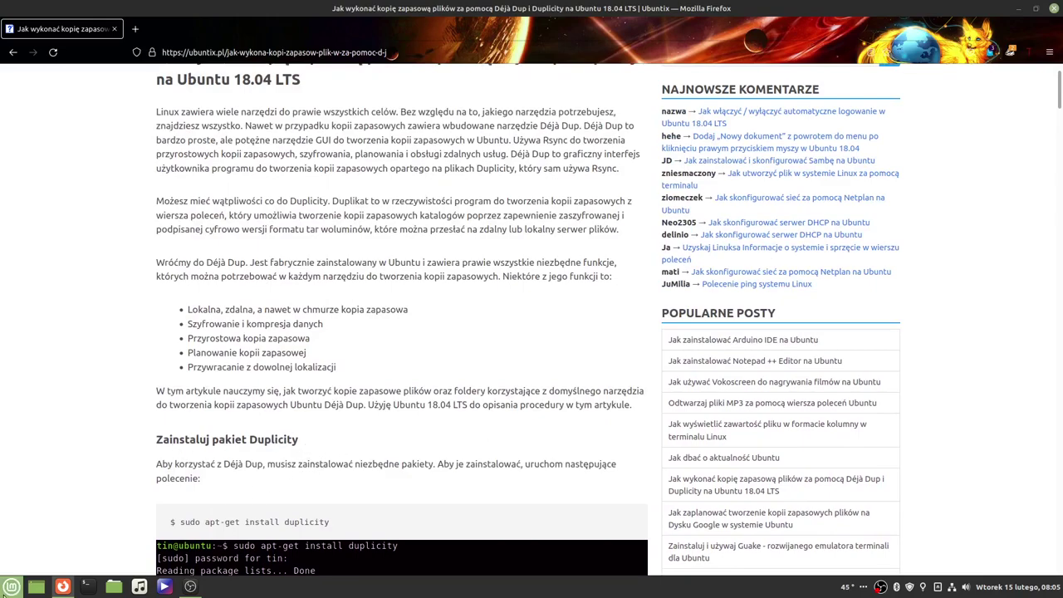
Step: Search the installed programs for "duplikaty" and close the search
click(11, 587)
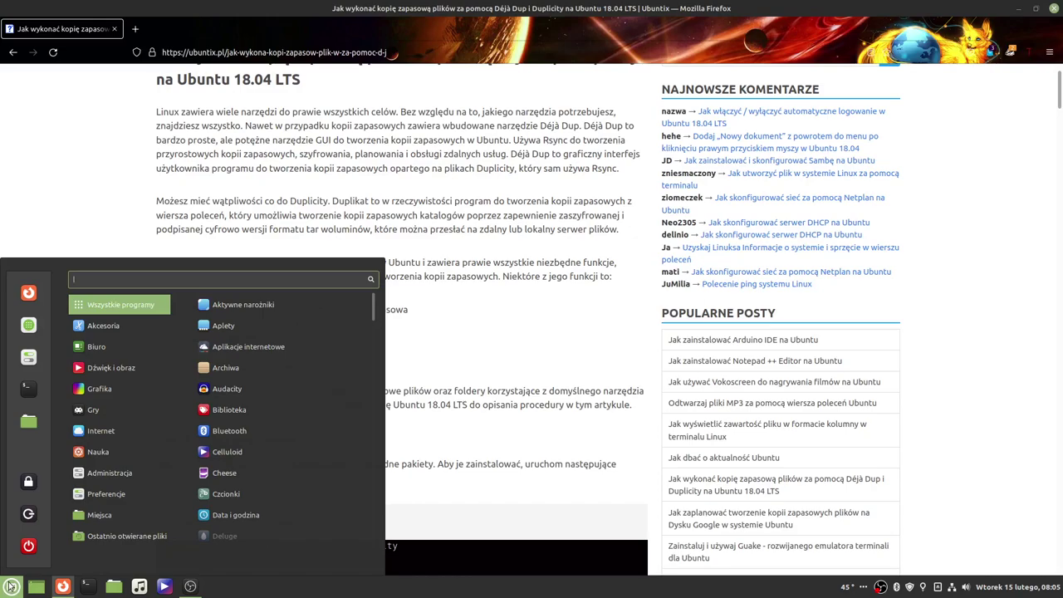
text(dupl)
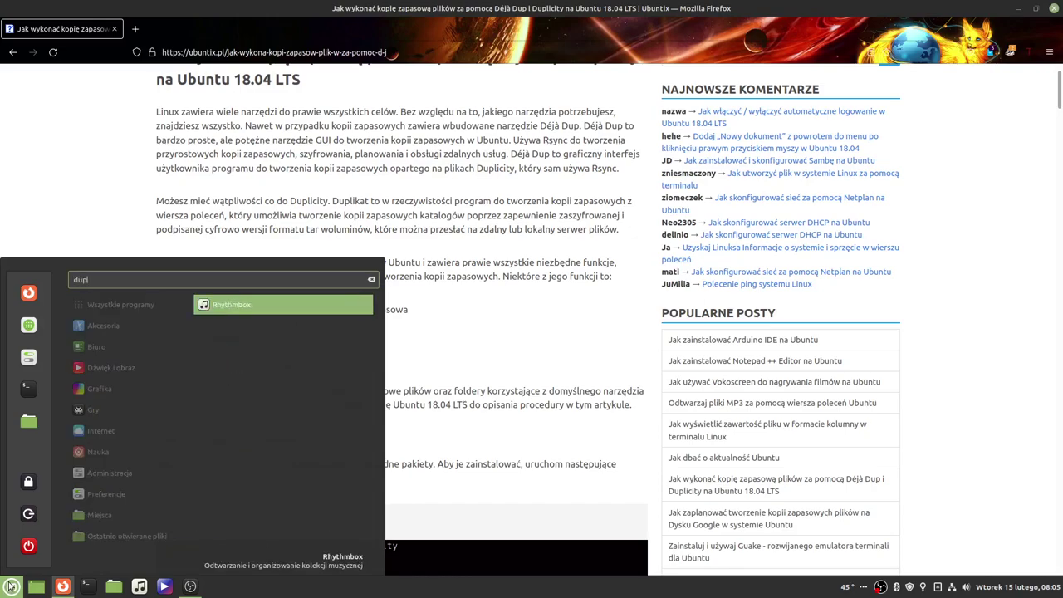
text(ika)
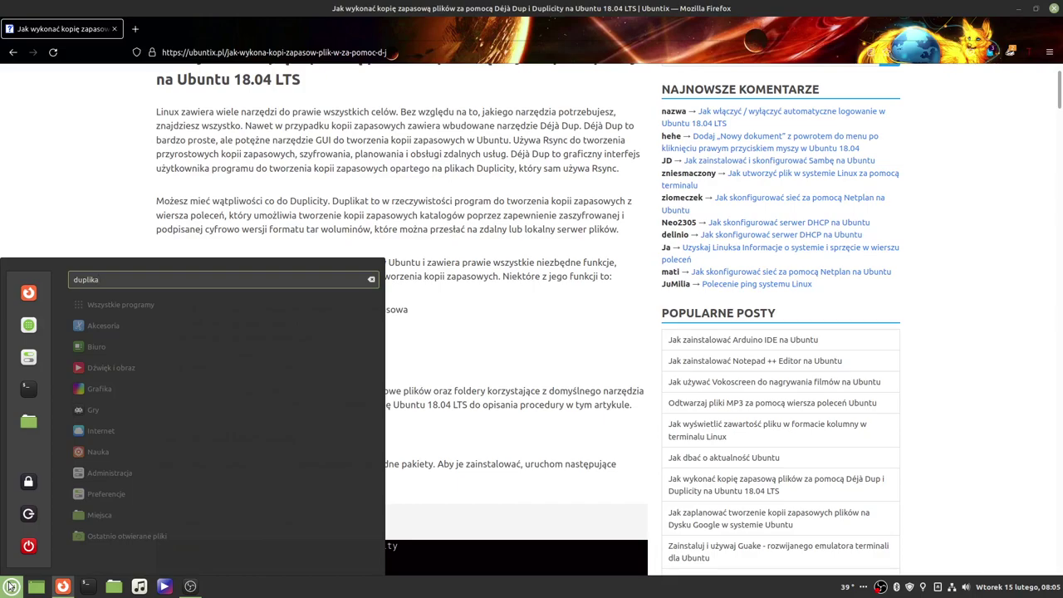
text(ty)
key(Escape)
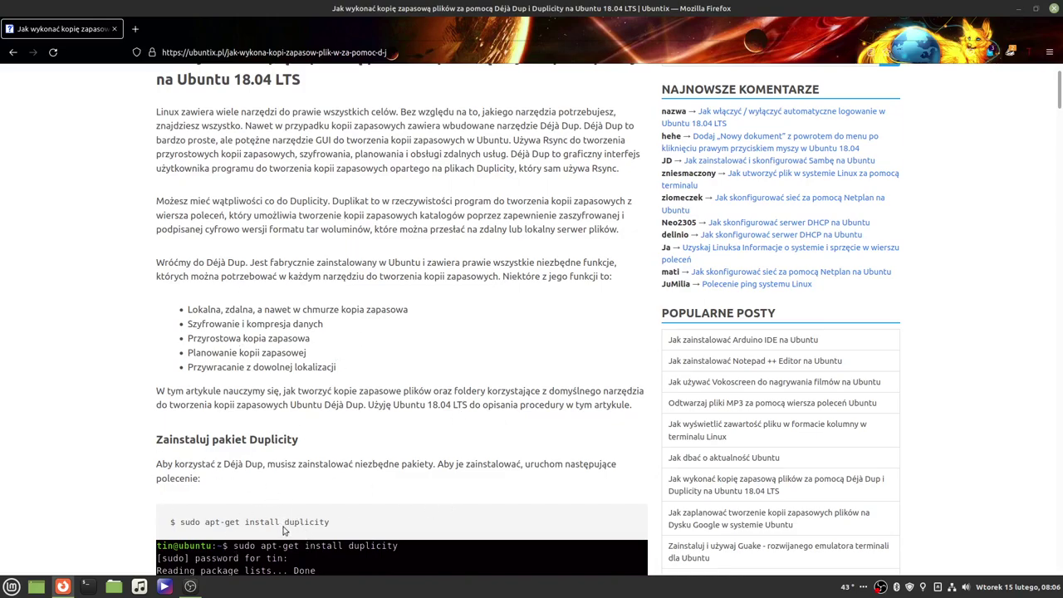
scroll(283, 530, down, 4)
scroll(298, 299, up, 5)
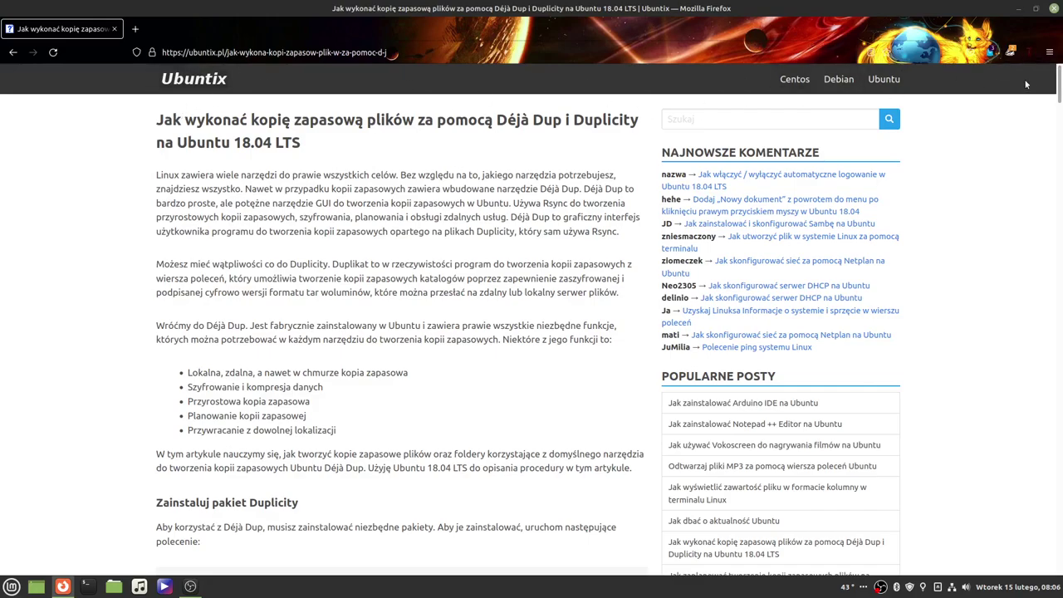
click(1049, 51)
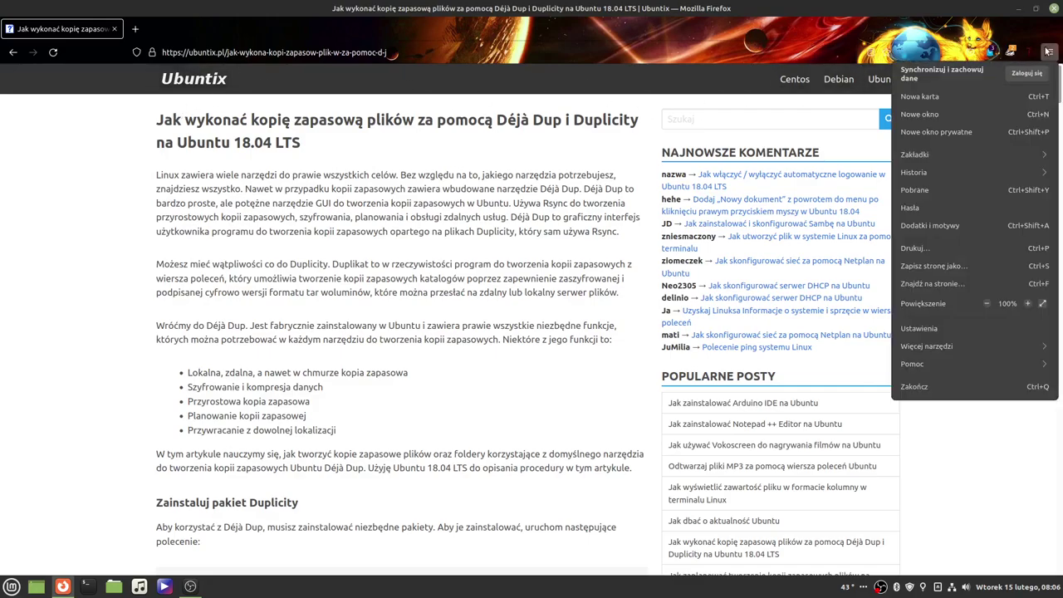
click(946, 157)
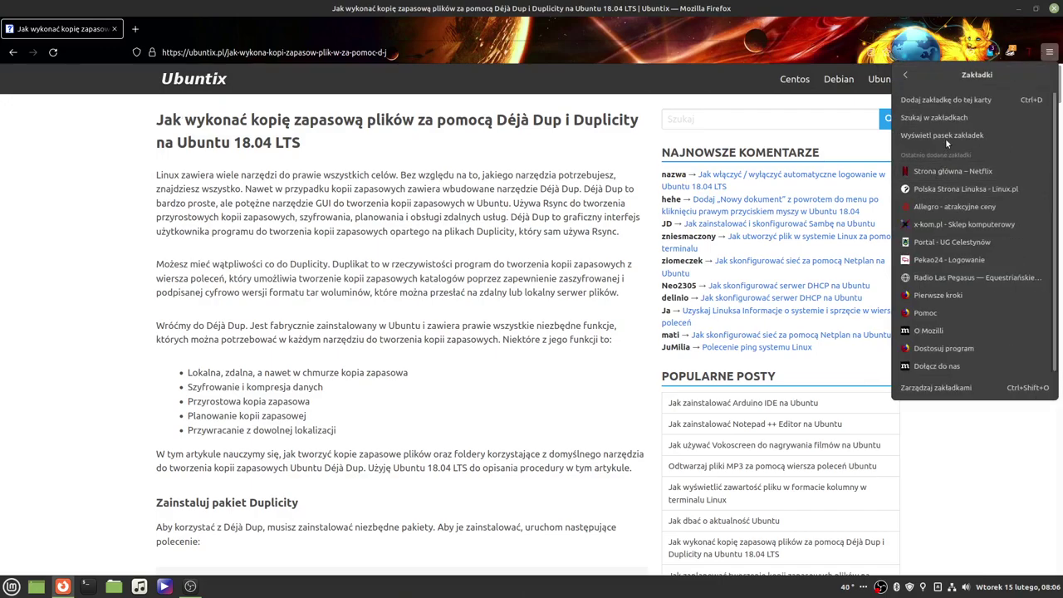
click(907, 76)
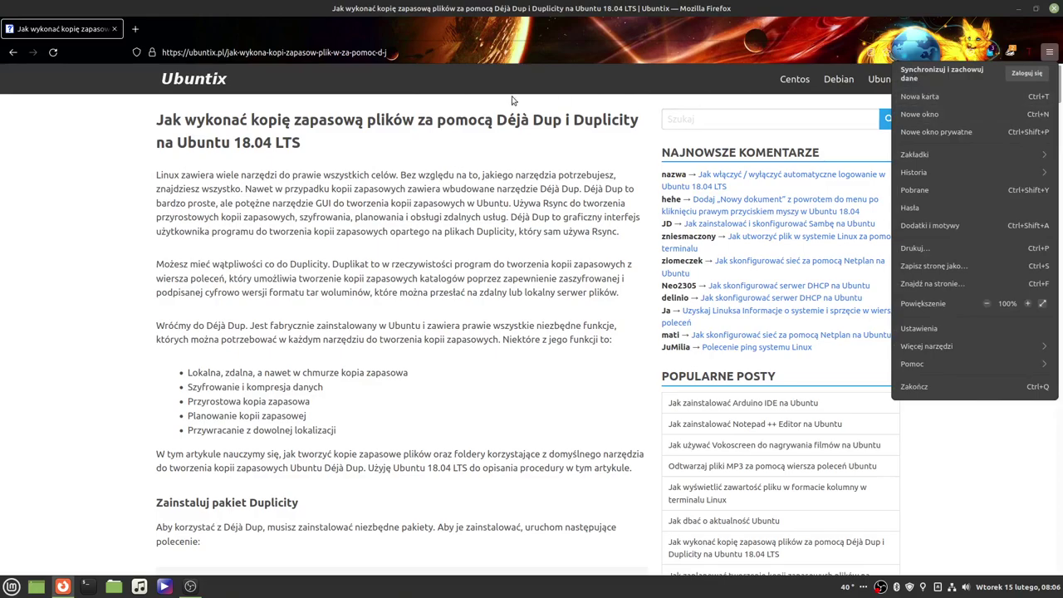
Step: Open google.com and search for "kopia zapasowa w linuxie"
click(260, 55)
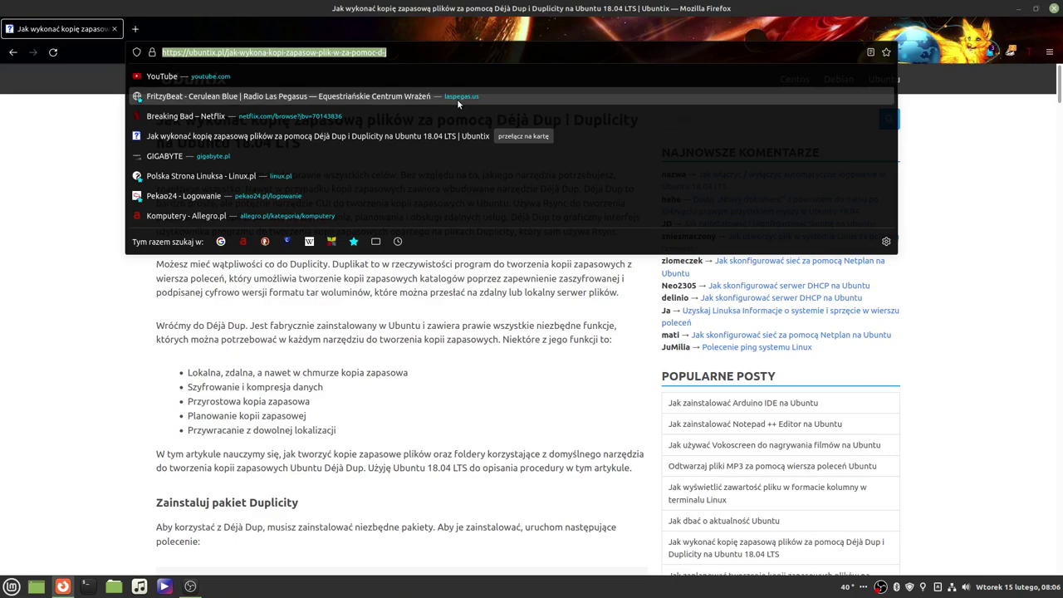
text(google.com/)
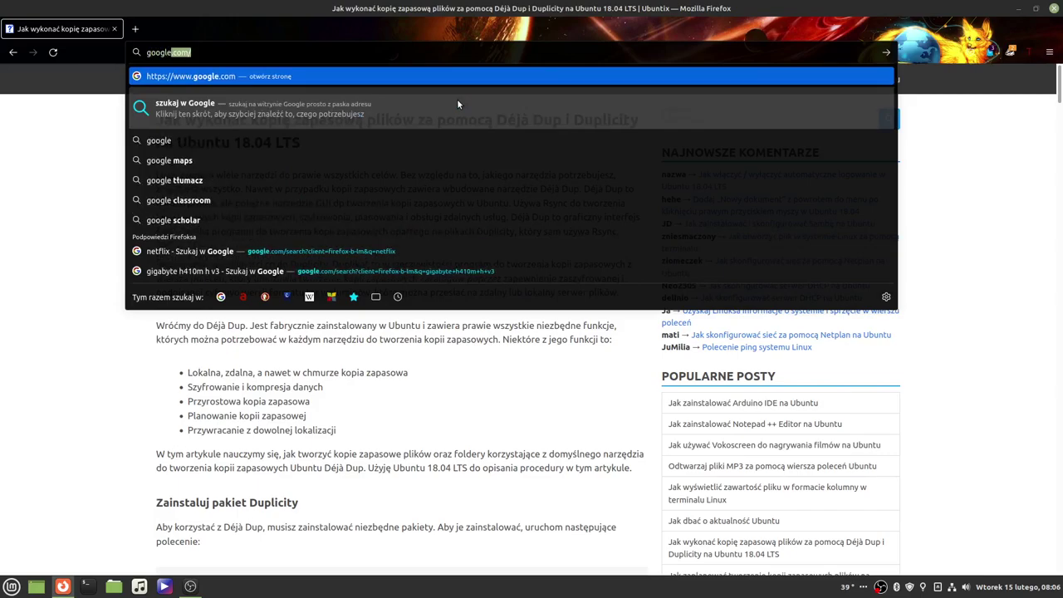
key(Return)
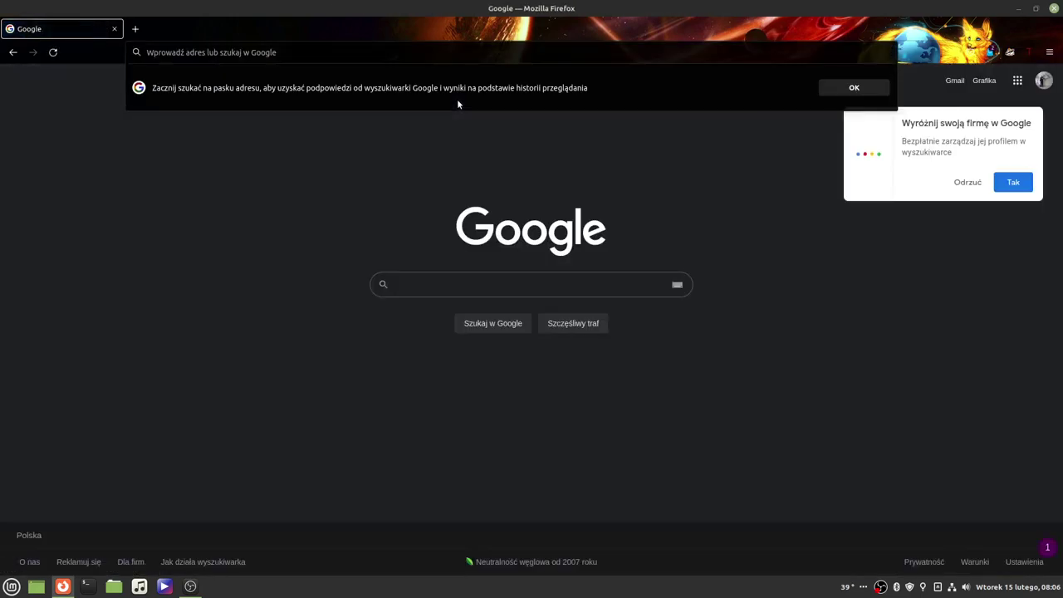
text(kopia)
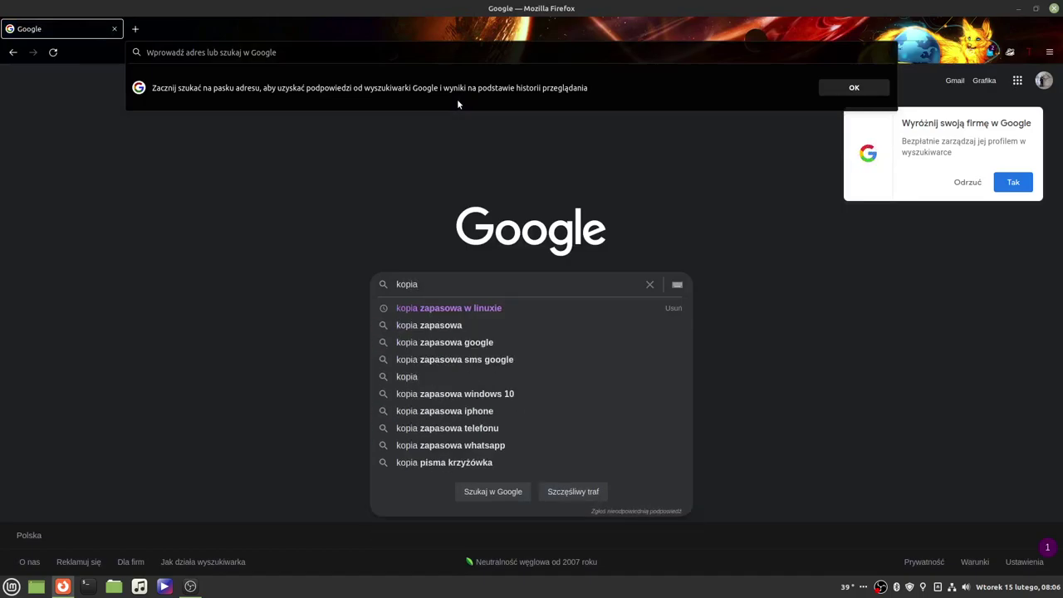
text( zapasowa)
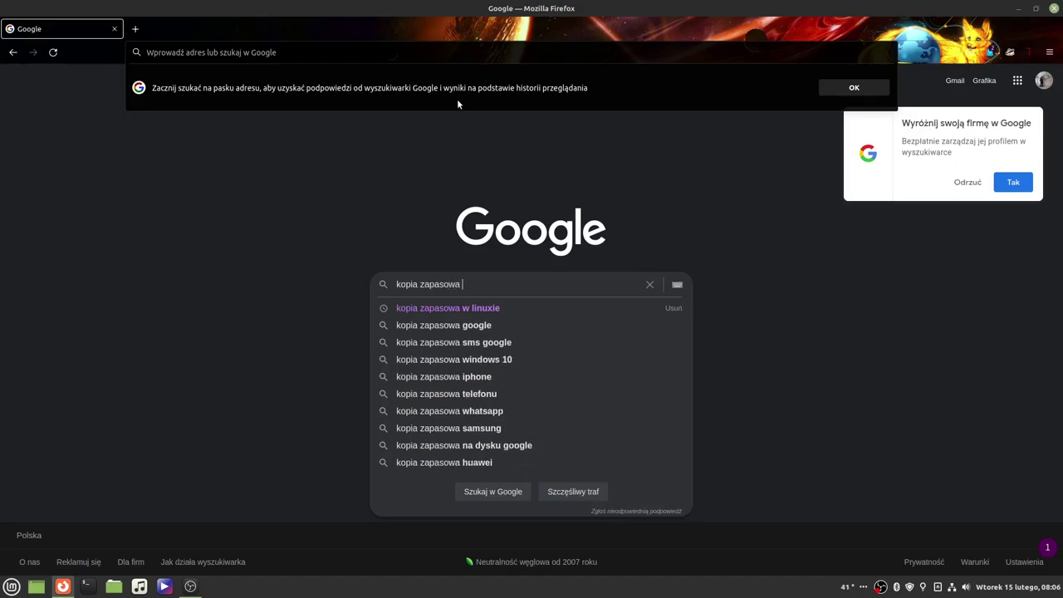
click(456, 311)
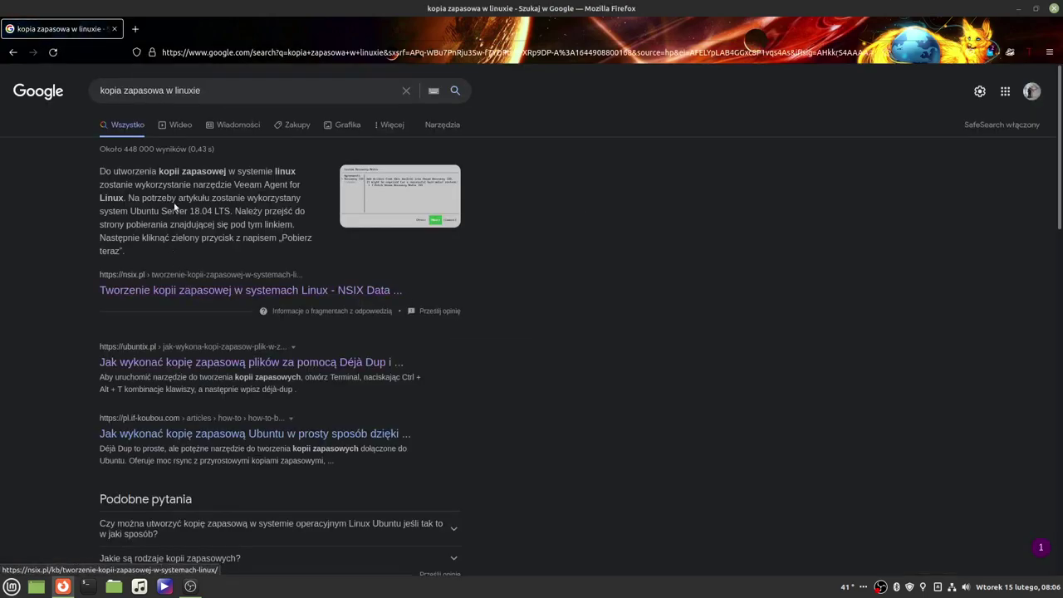
Step: Look through the first page of search results for articles and videos on Linux backups
scroll(185, 310, down, 3)
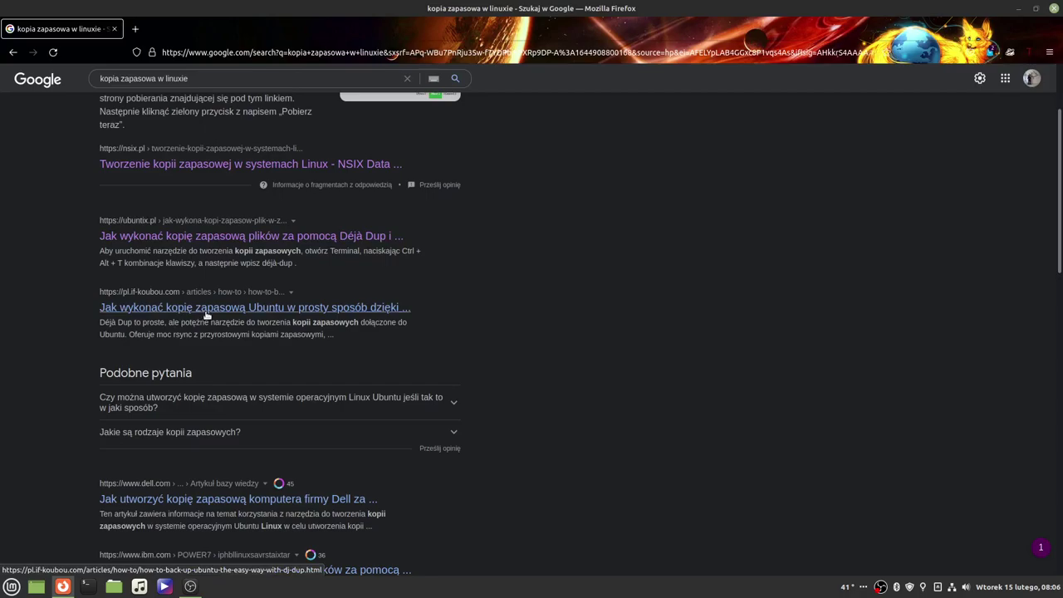
scroll(201, 317, down, 6)
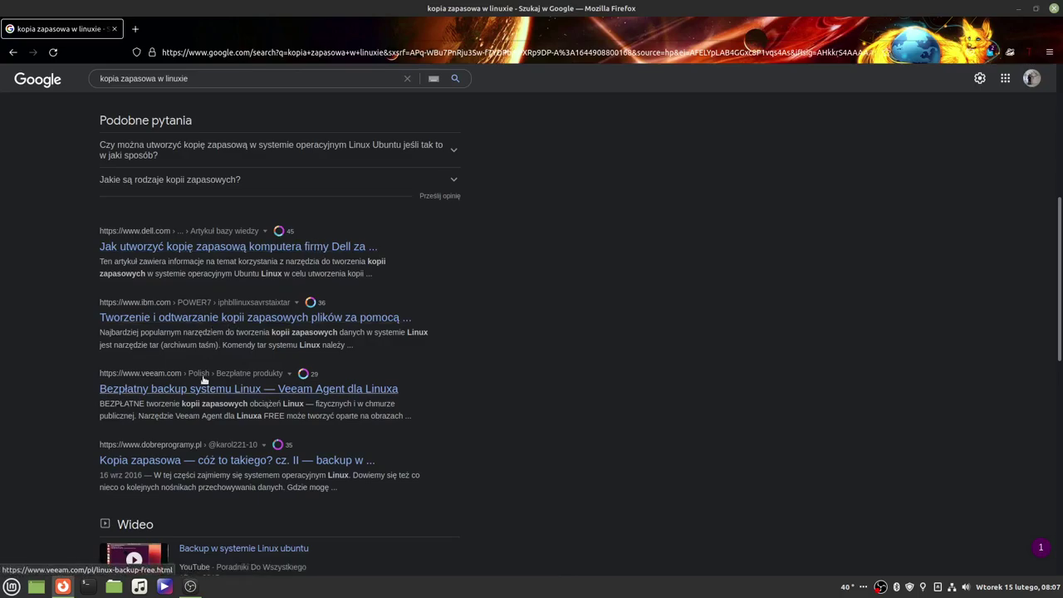
scroll(249, 394, down, 3)
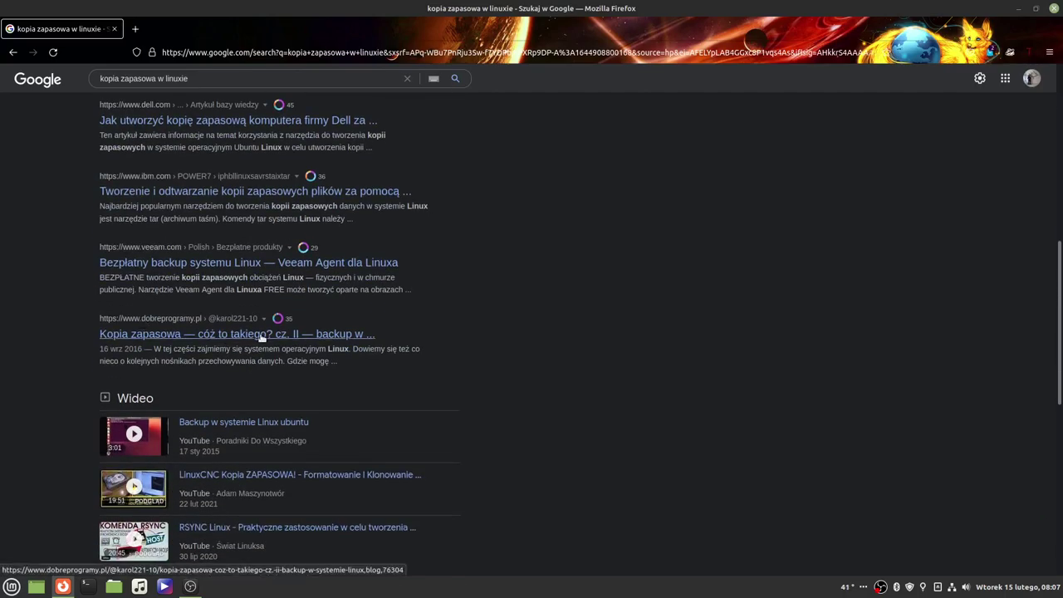
scroll(281, 338, down, 6)
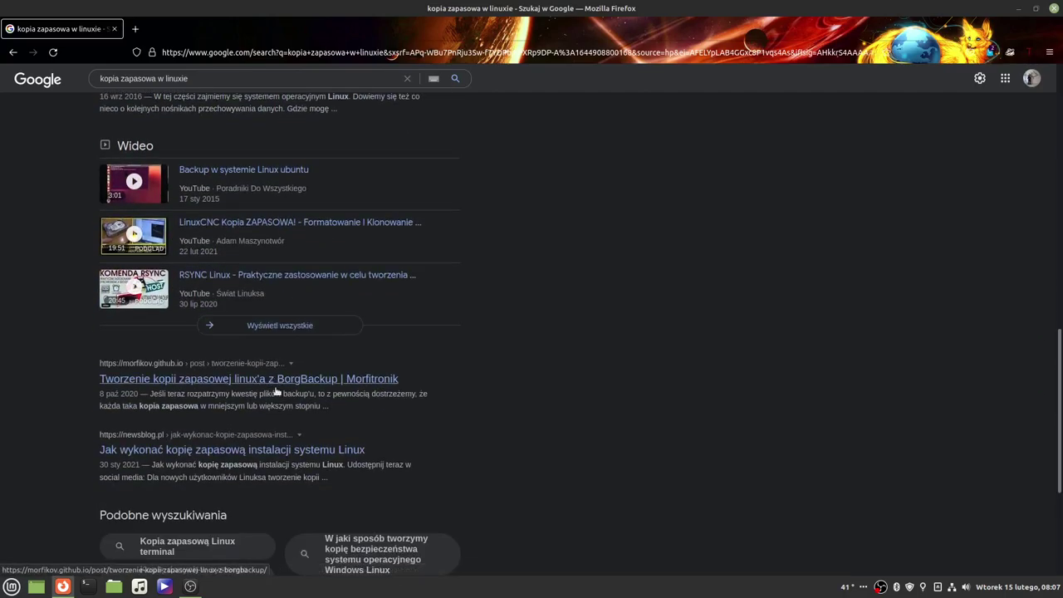
scroll(225, 454, down, 6)
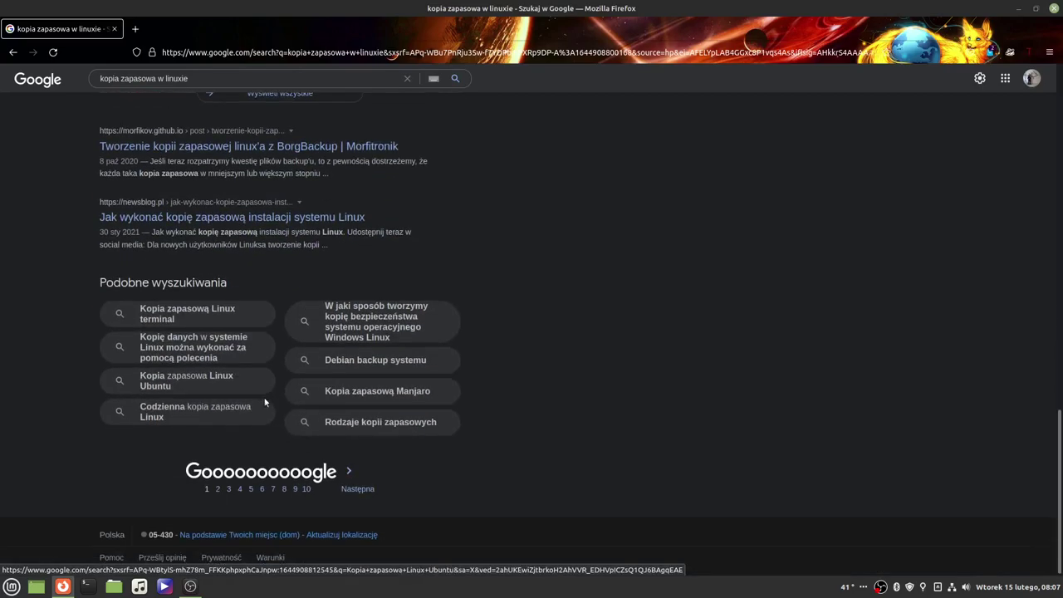
Step: Open the second page of results and examine its Linux backup articles and related searches
click(219, 490)
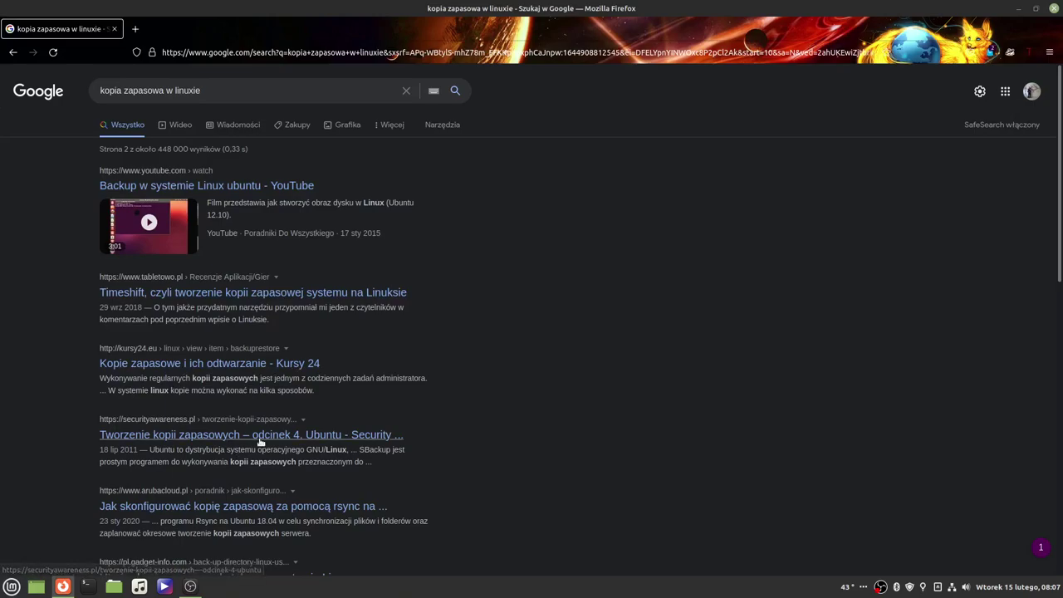
scroll(95, 337, down, 3)
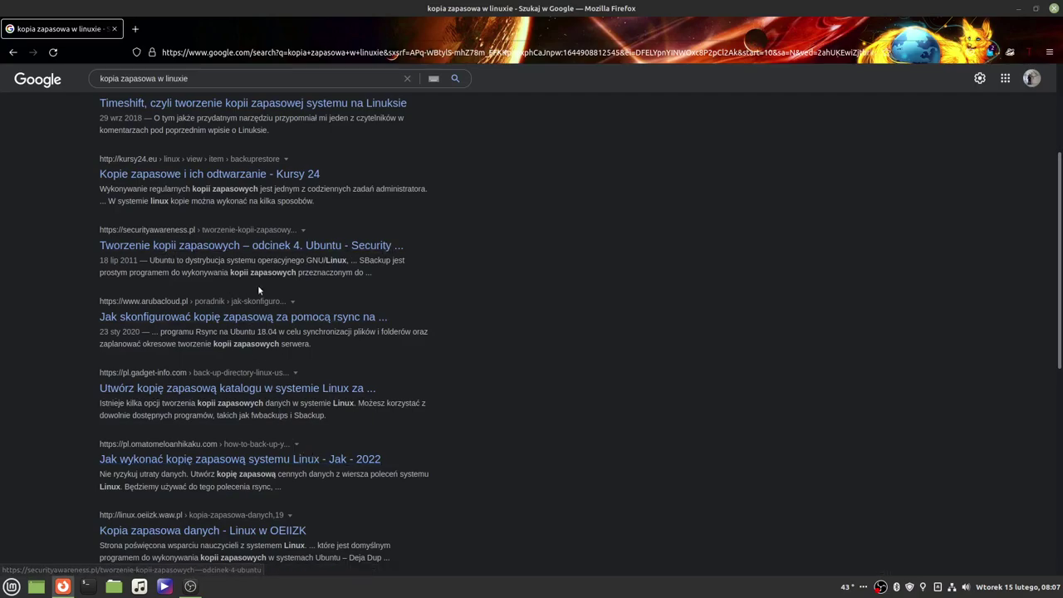
scroll(180, 530, down, 4)
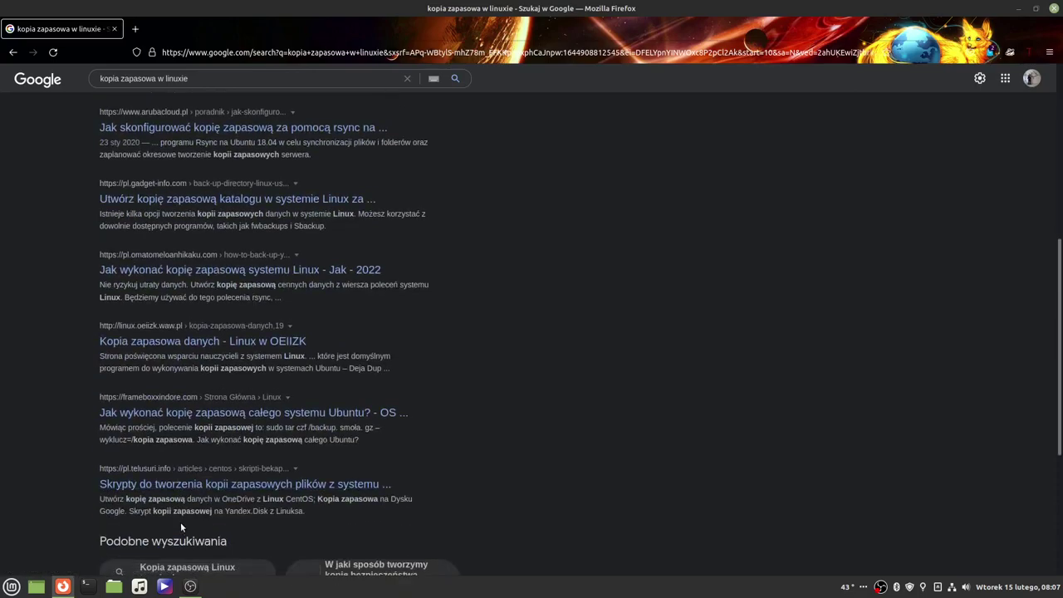
scroll(239, 455, down, 4)
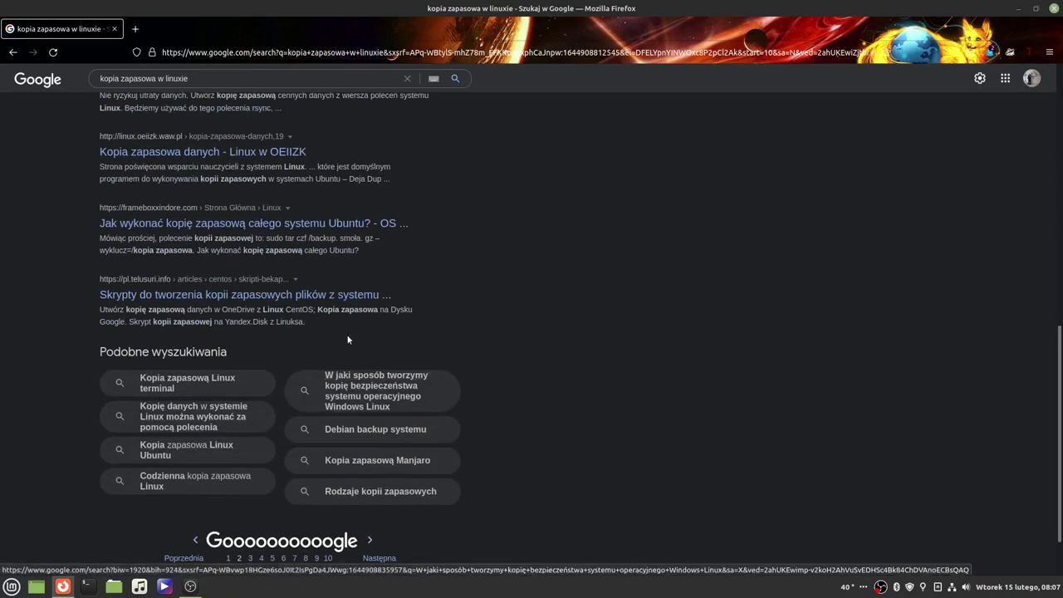
scroll(344, 301, up, 13)
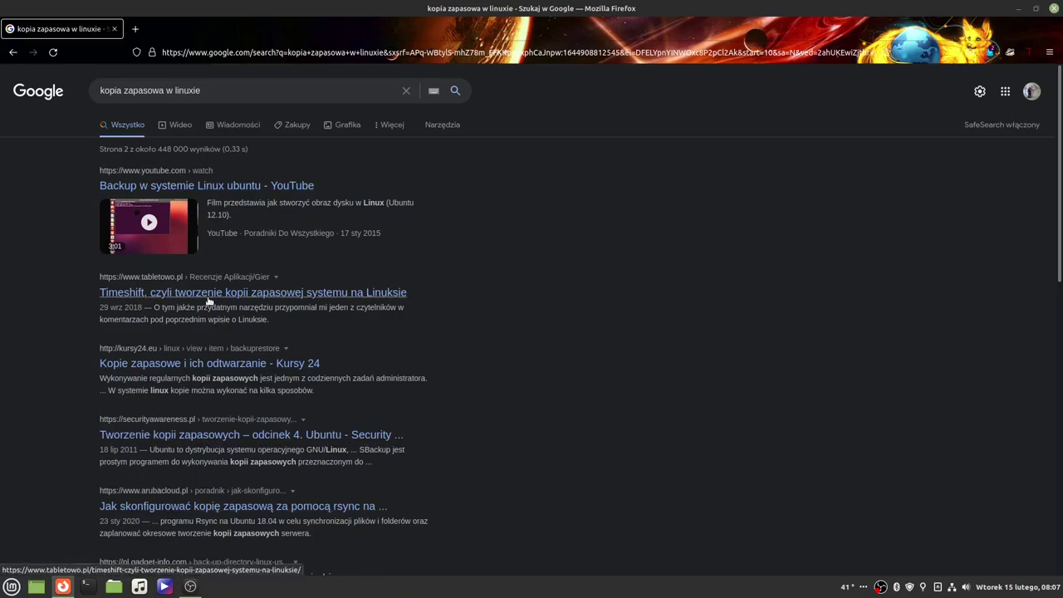
scroll(191, 301, down, 3)
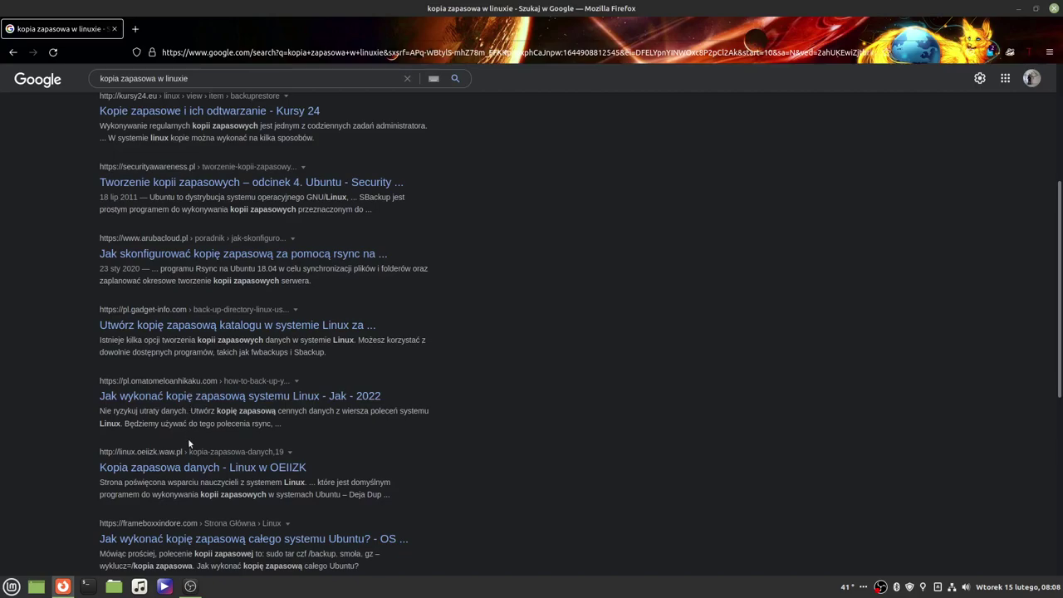
mouse_move(191, 585)
scroll(296, 498, down, 5)
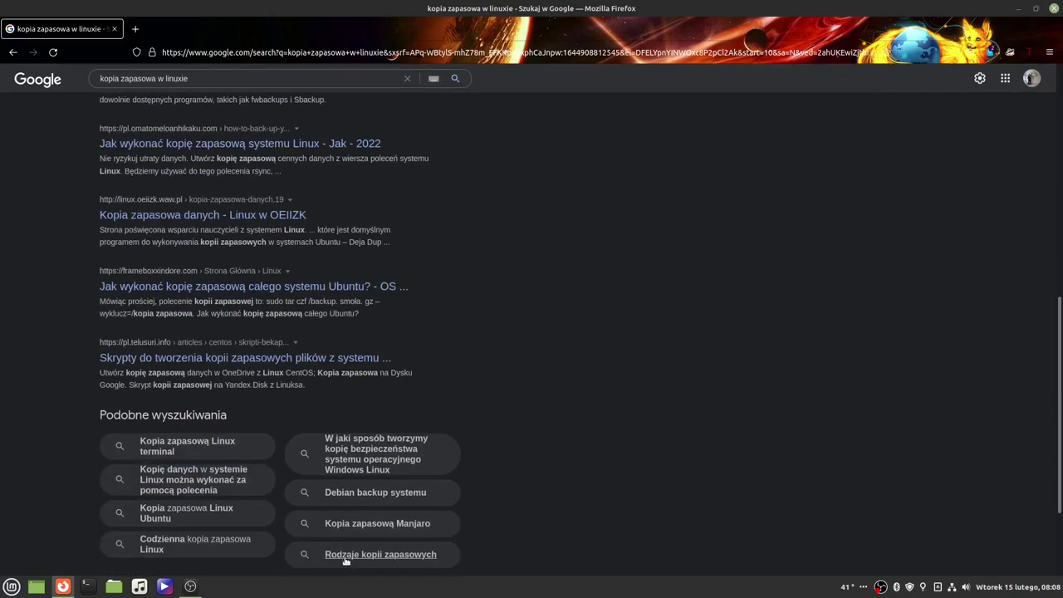
Step: Open the related search "Kopia zapasową Linux terminal", look through its results on Linux backup methods, and close the browser
click(227, 447)
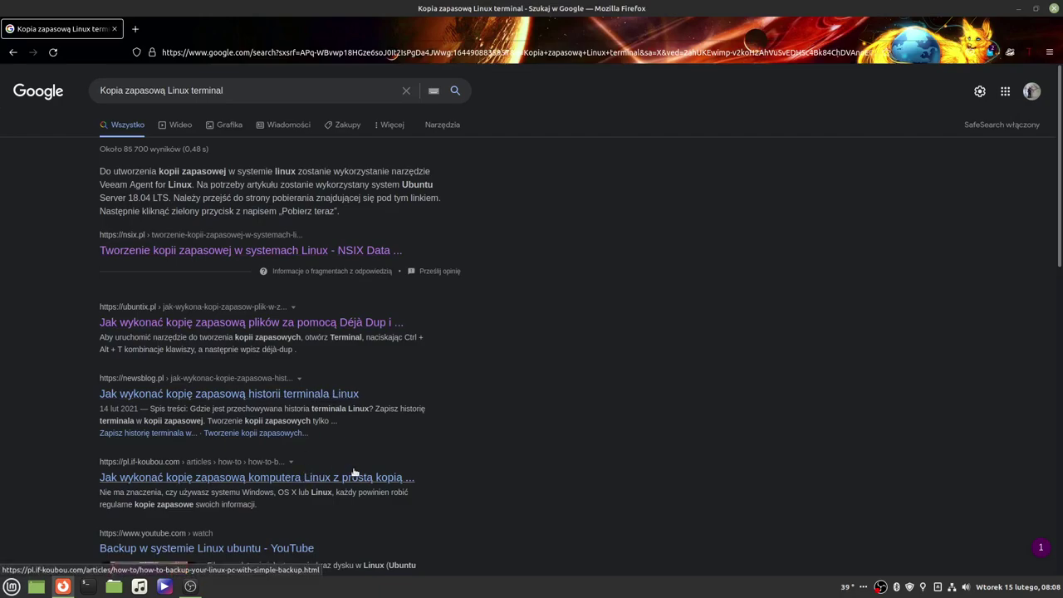
scroll(364, 484, down, 3)
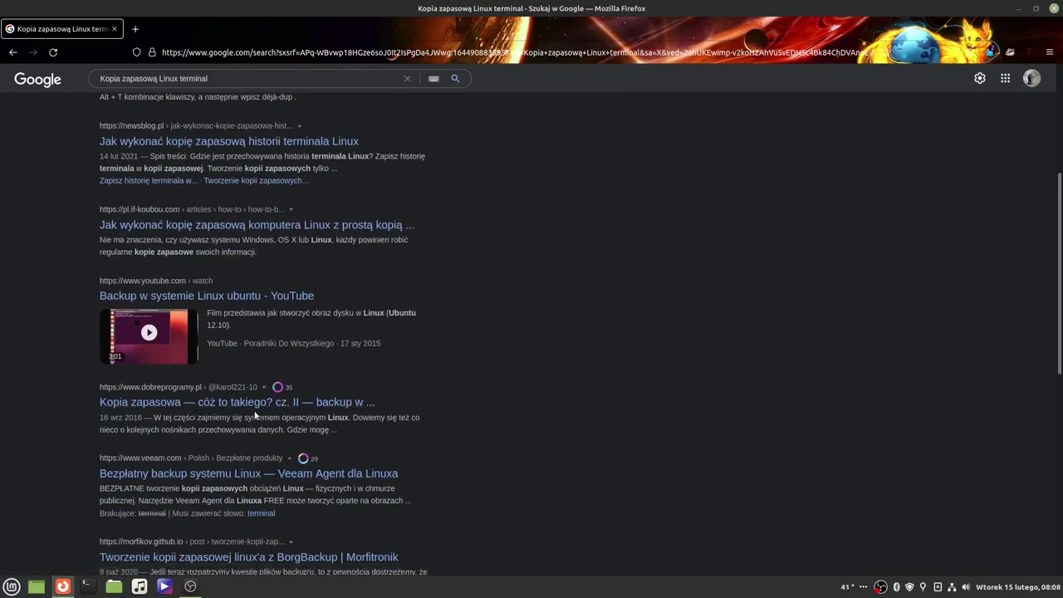
scroll(357, 411, down, 2)
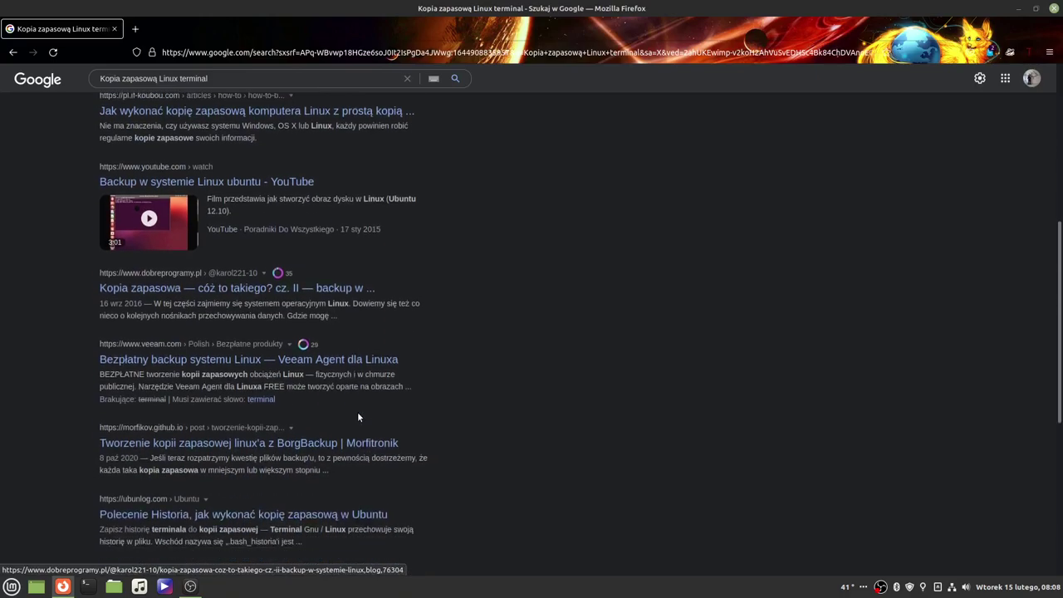
scroll(365, 361, down, 1)
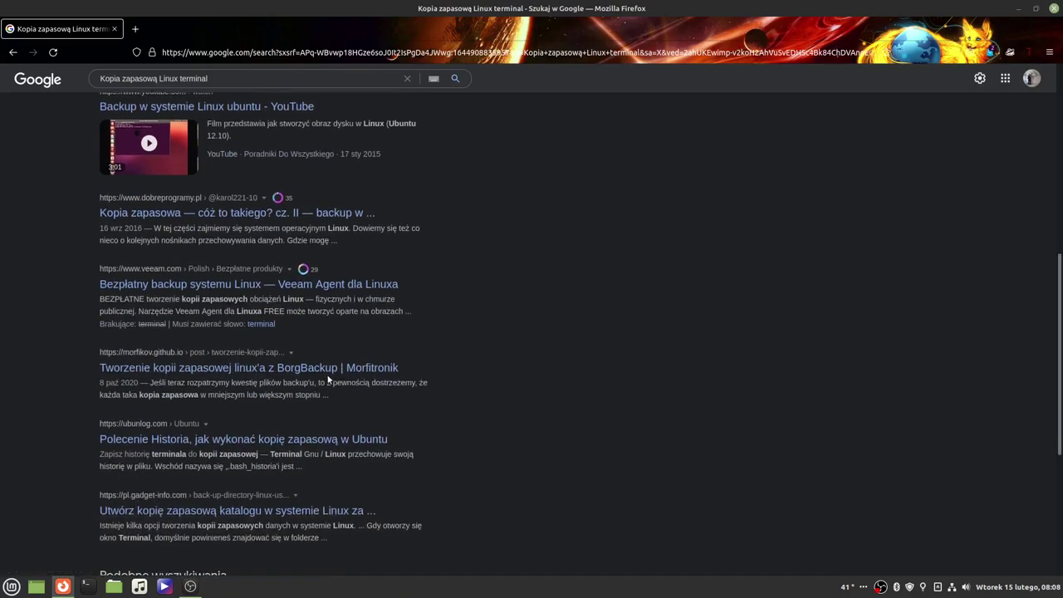
click(1053, 9)
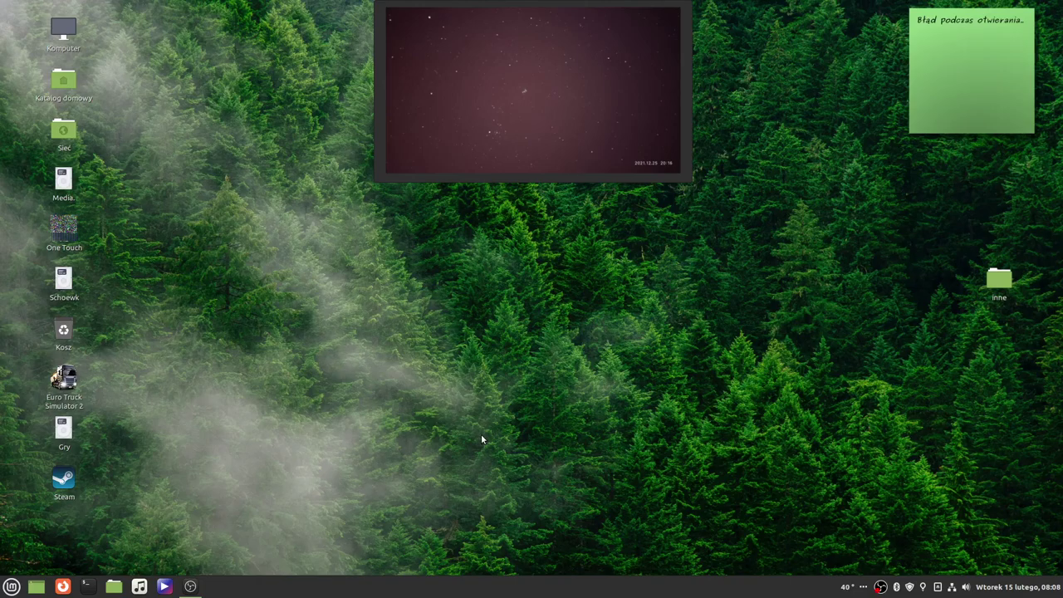
Step: Open the Update Manager, refresh the list of available updates, and close it
click(910, 587)
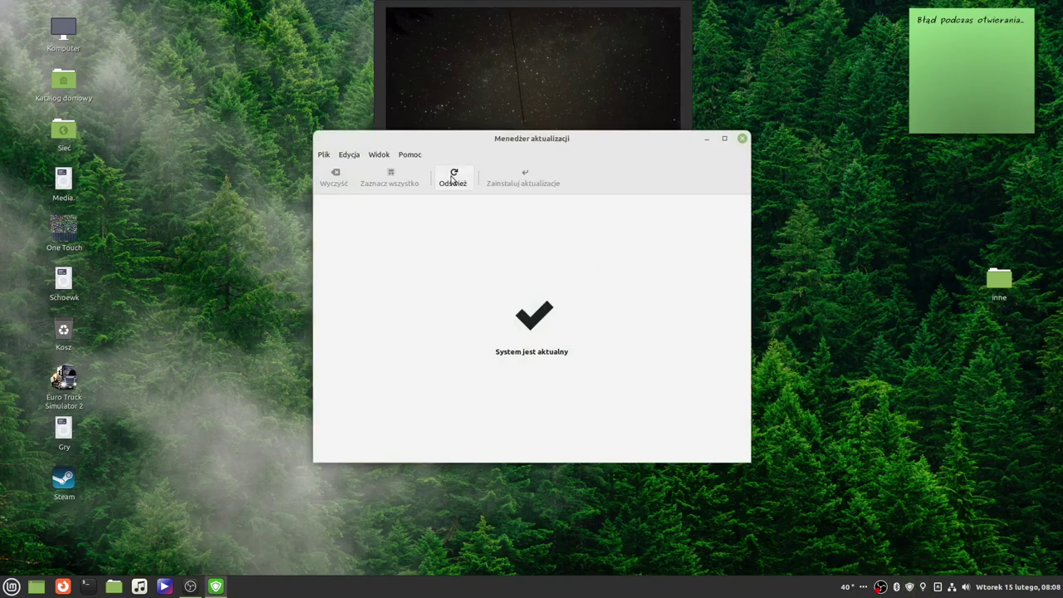
click(453, 177)
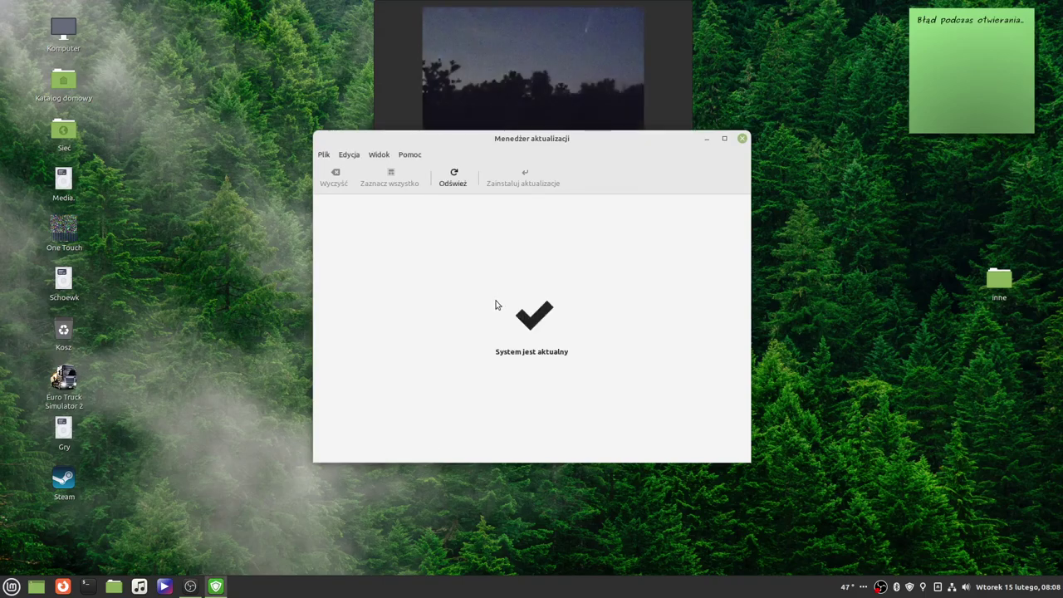
click(742, 139)
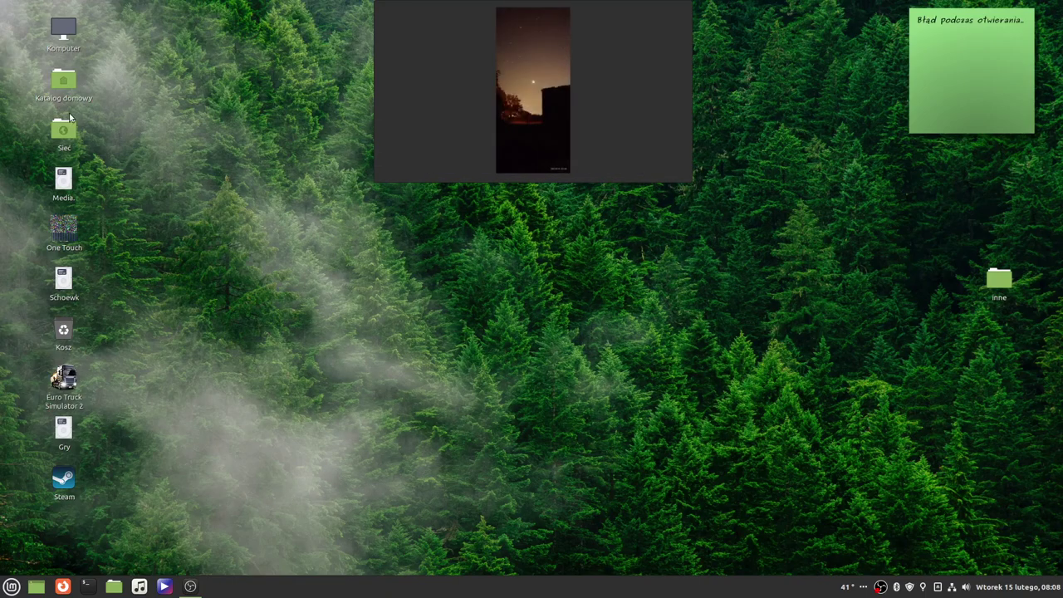
Step: Find and launch Timeshift, authenticating with the account password
click(11, 586)
mouse_move(137, 474)
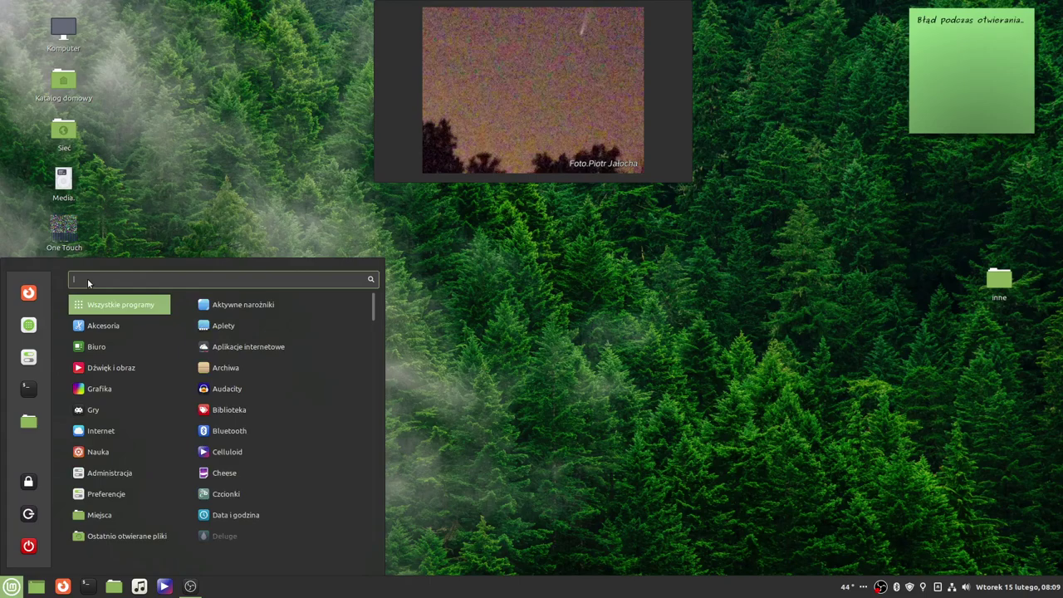
text(t)
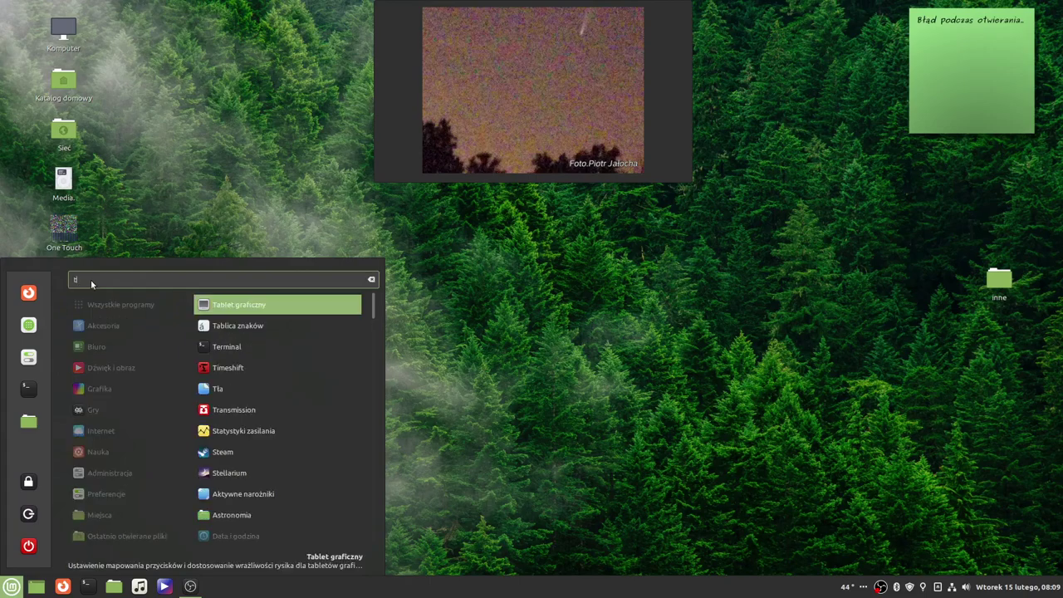
click(228, 368)
text(*****)
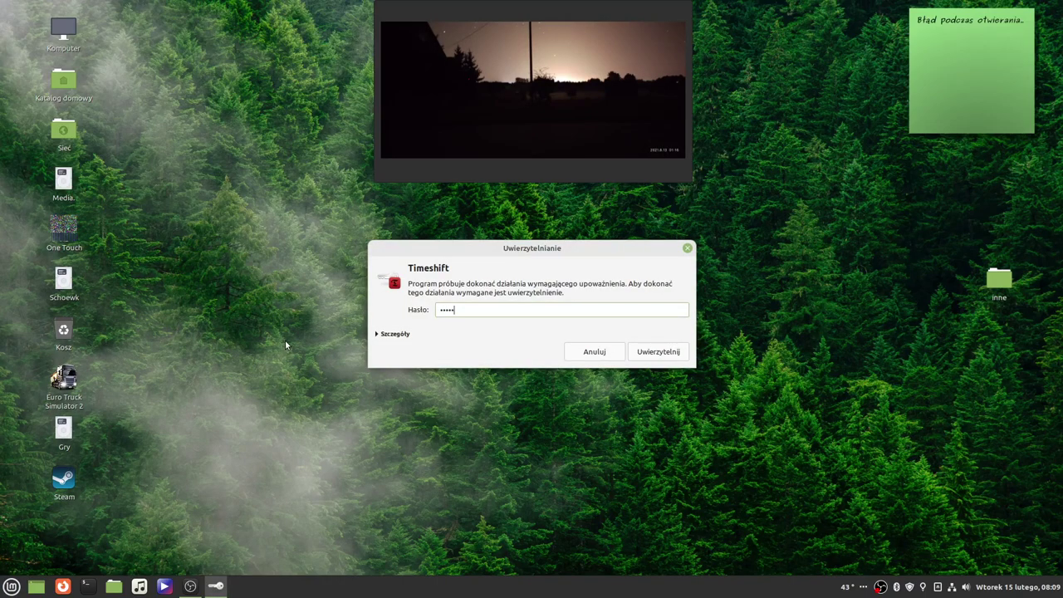
text(***)
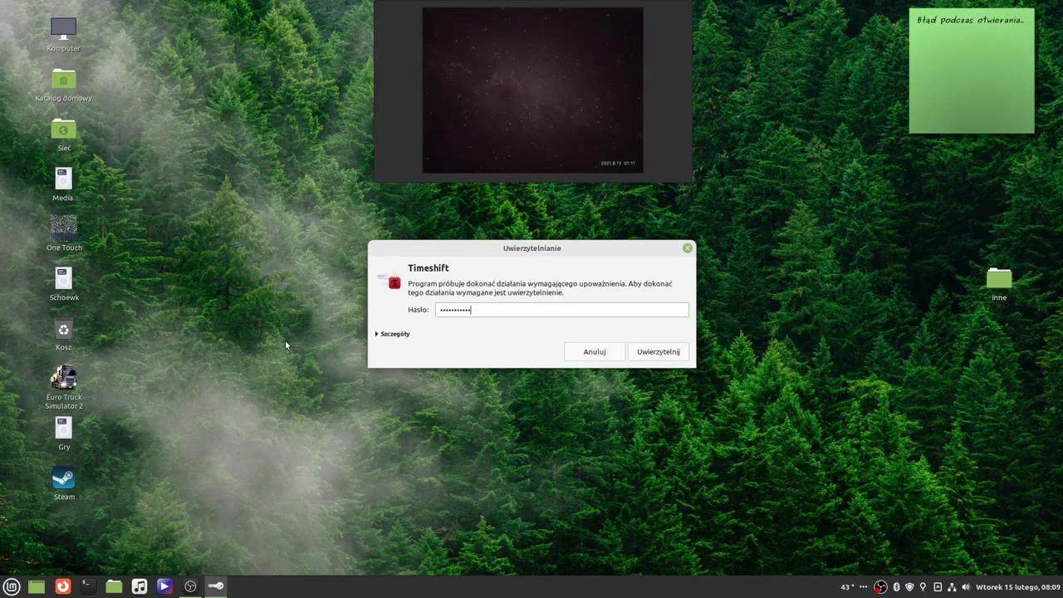
key(Return)
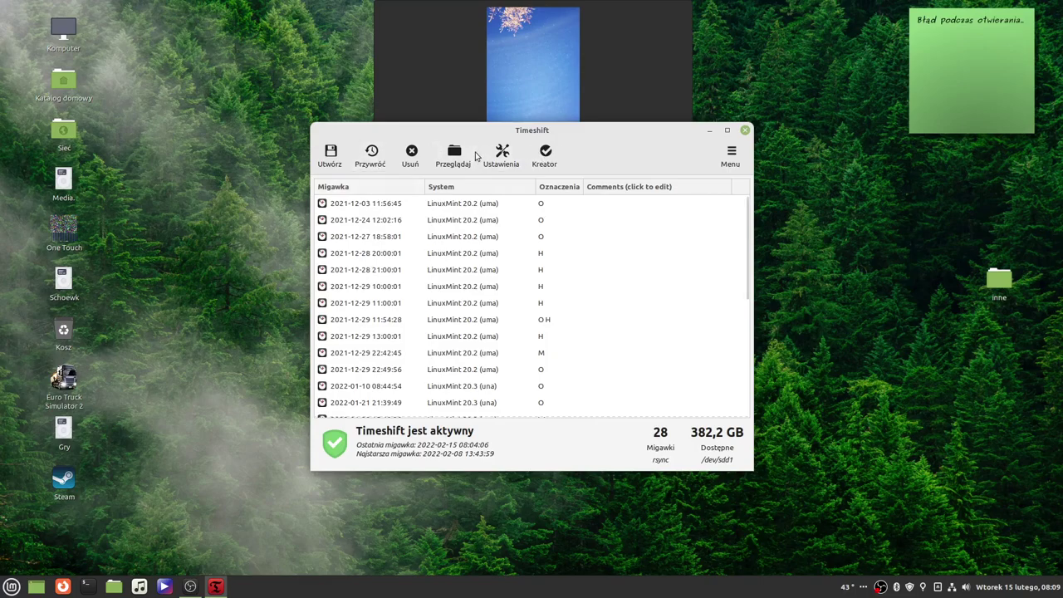
Step: Create a new system snapshot, look through the snapshot list, and close Timeshift
click(329, 158)
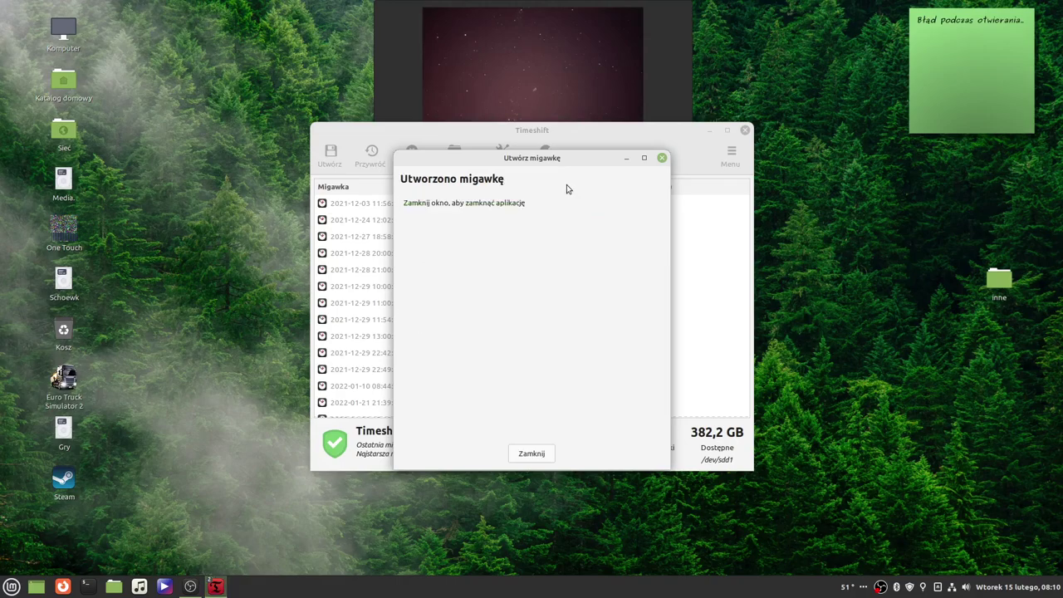
scroll(500, 388, down, 2)
scroll(501, 387, down, 4)
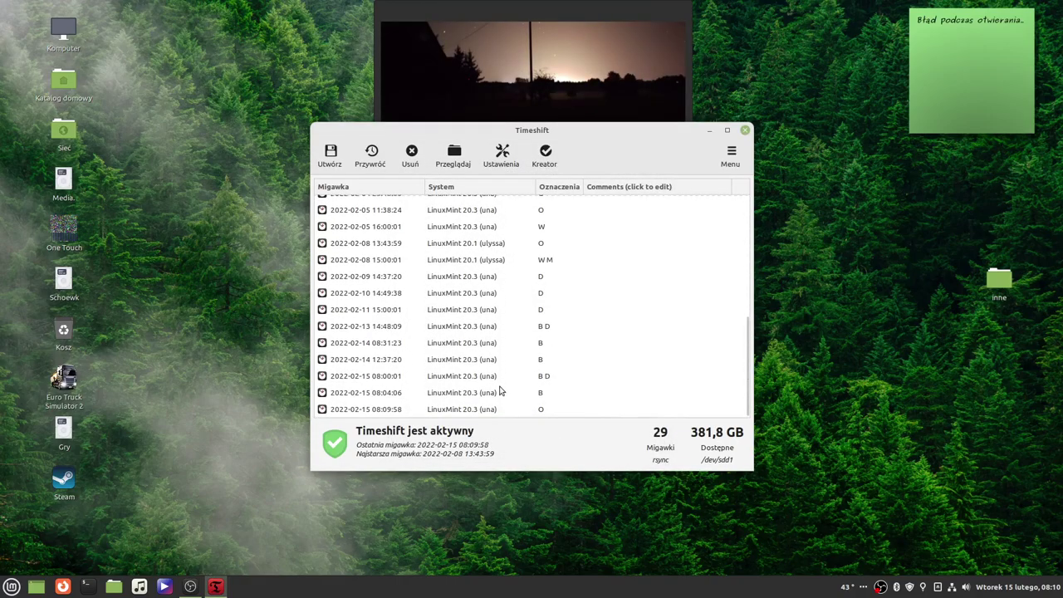
scroll(537, 365, up, 5)
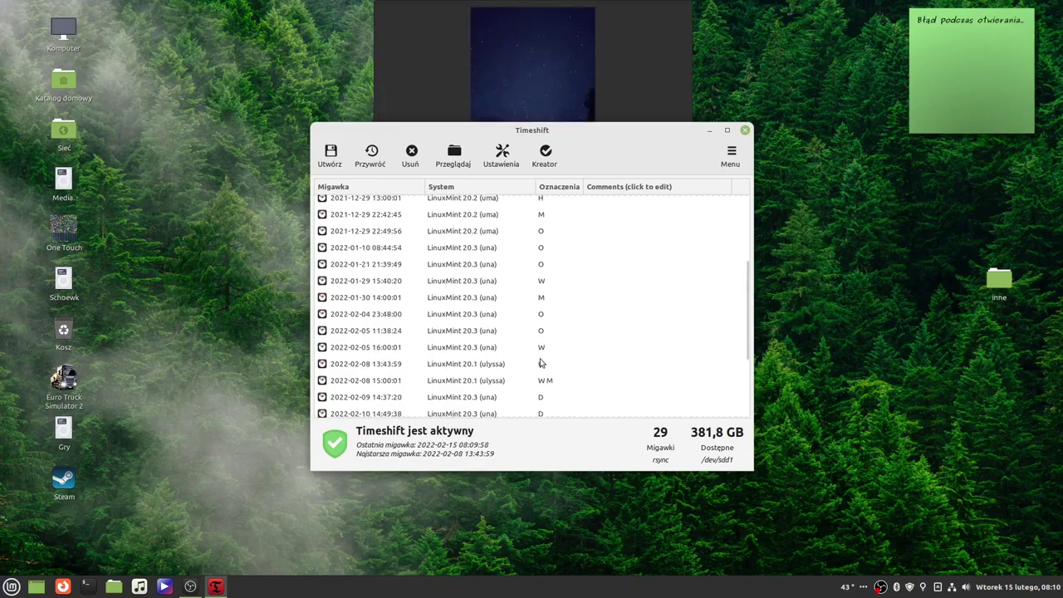
click(745, 131)
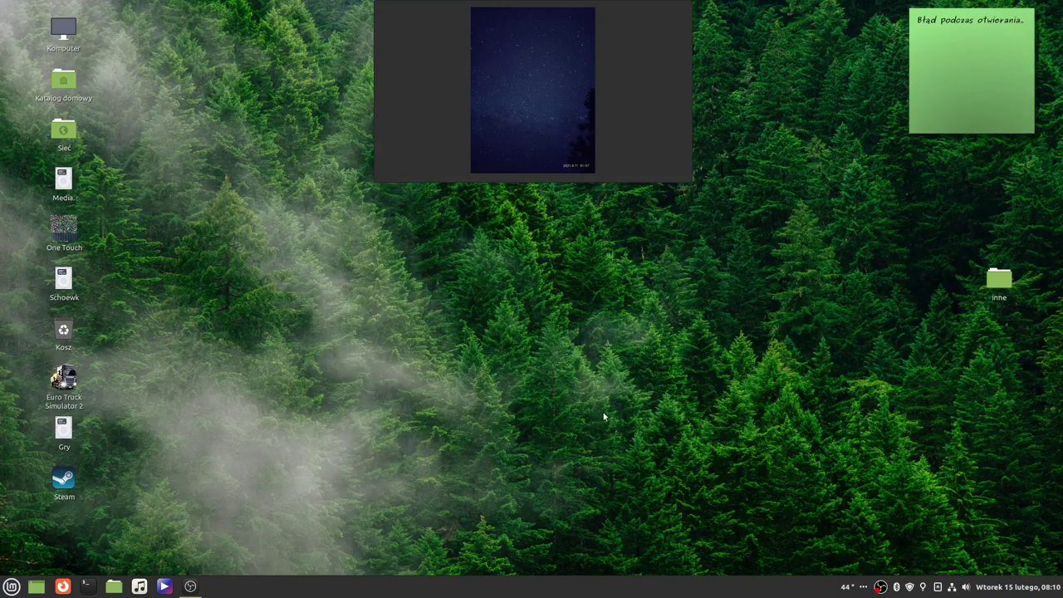
Step: Launch the Synaptic package manager from the administration programs, authenticate with the account password, and dismiss the introduction
click(13, 587)
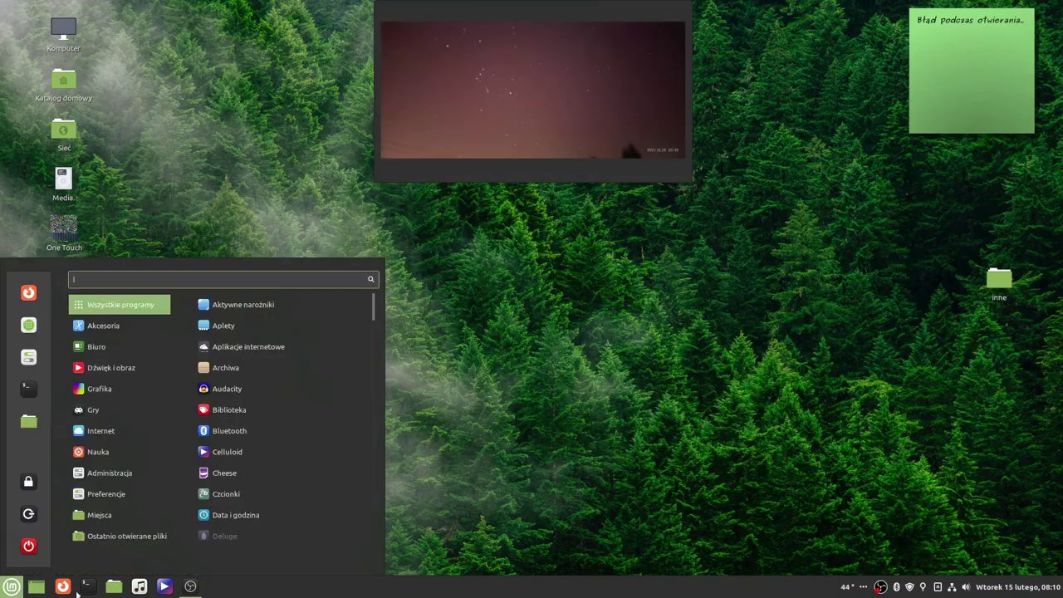
mouse_move(167, 544)
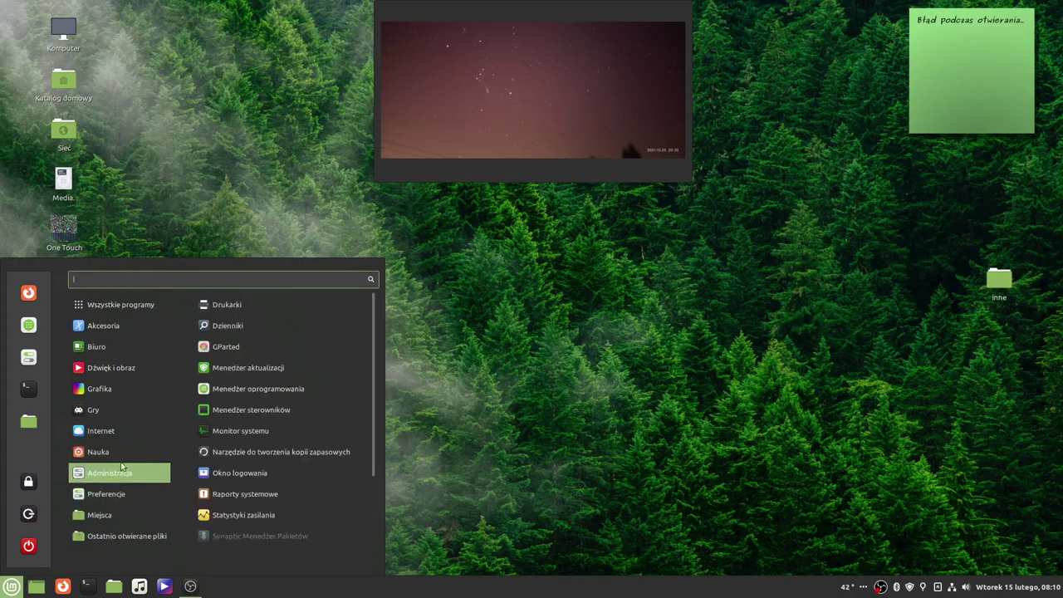
mouse_move(130, 483)
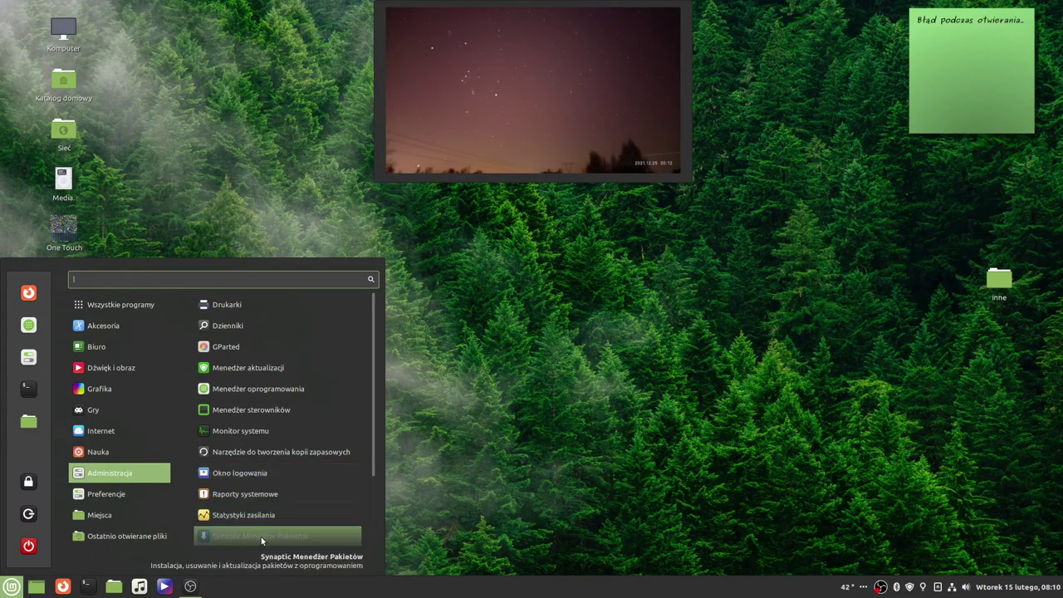
click(282, 535)
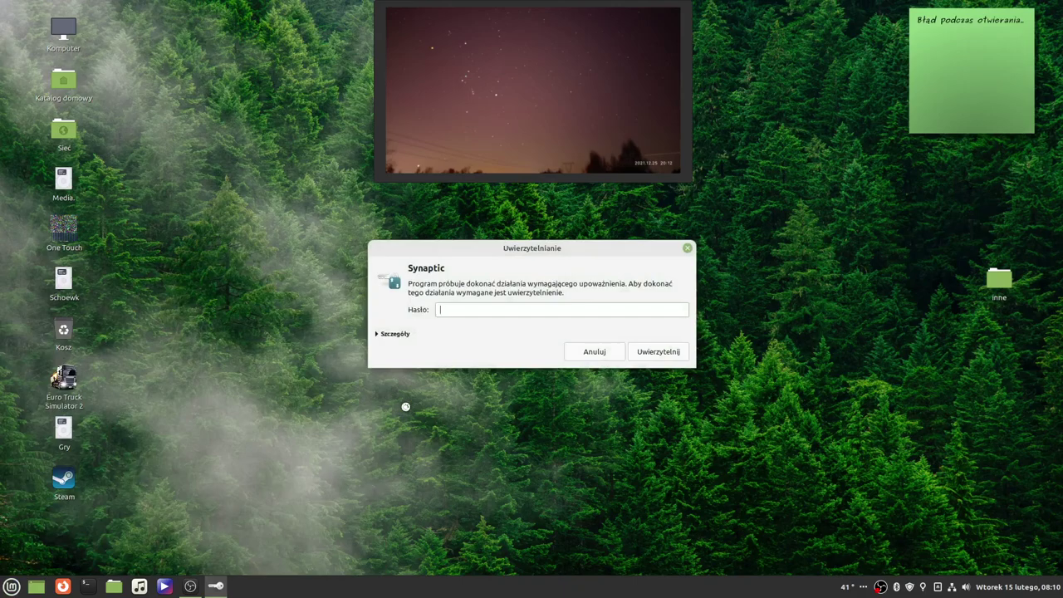
text(•)
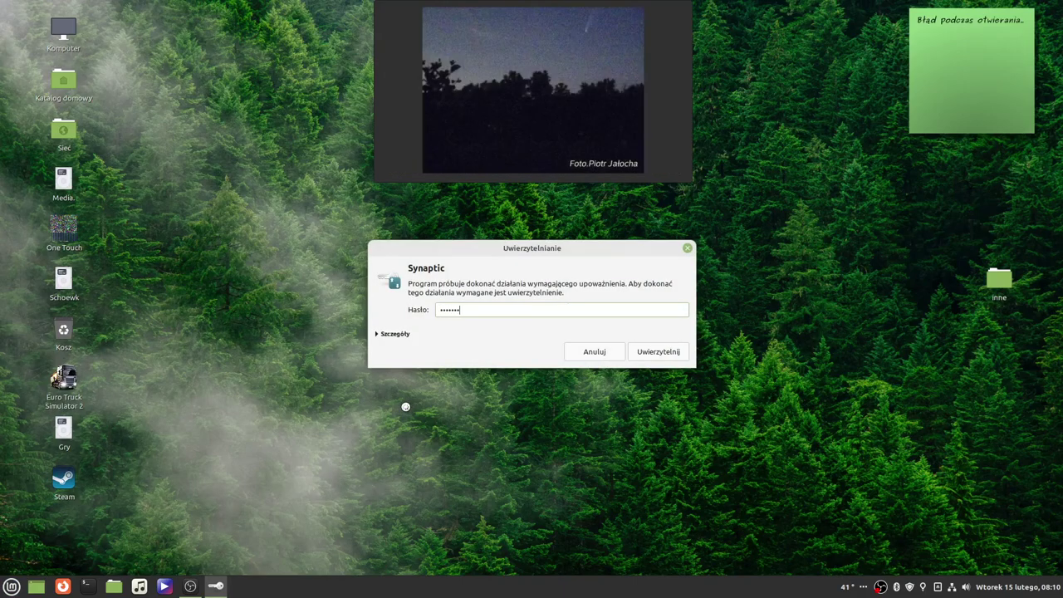
text(•••••••••)
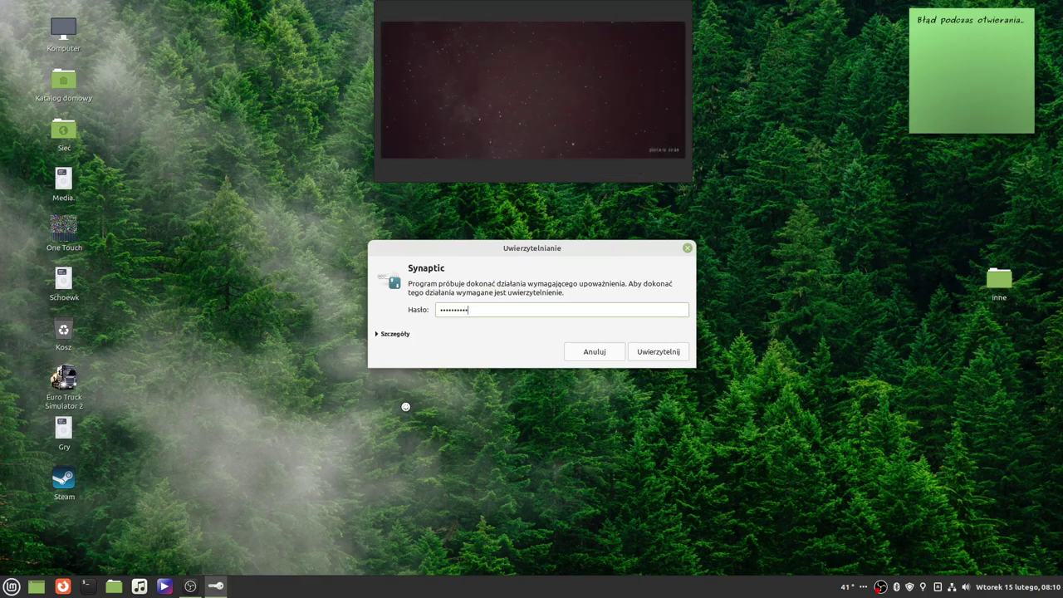
key(Return)
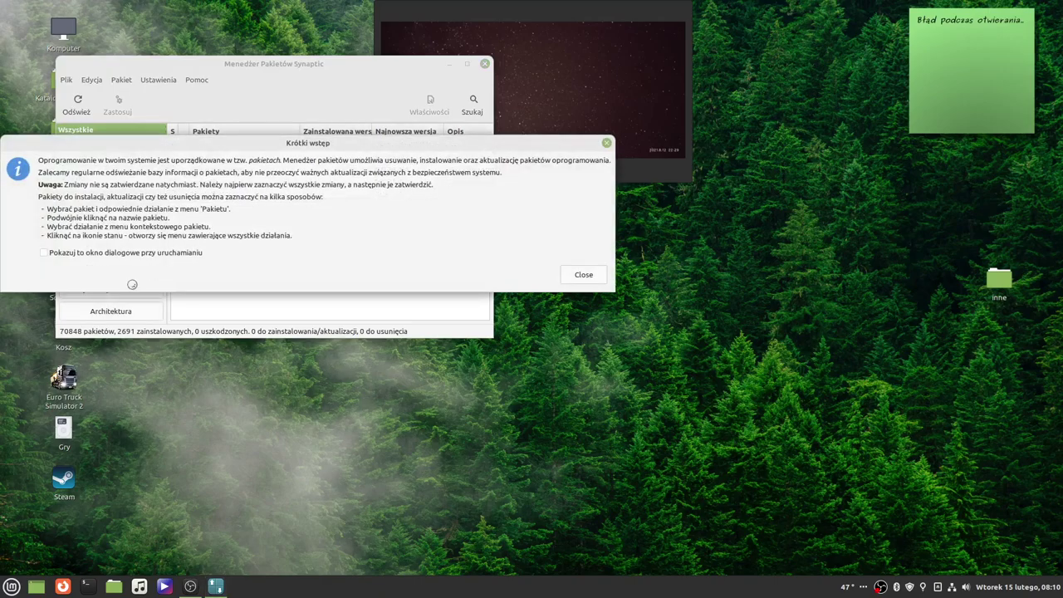
click(583, 276)
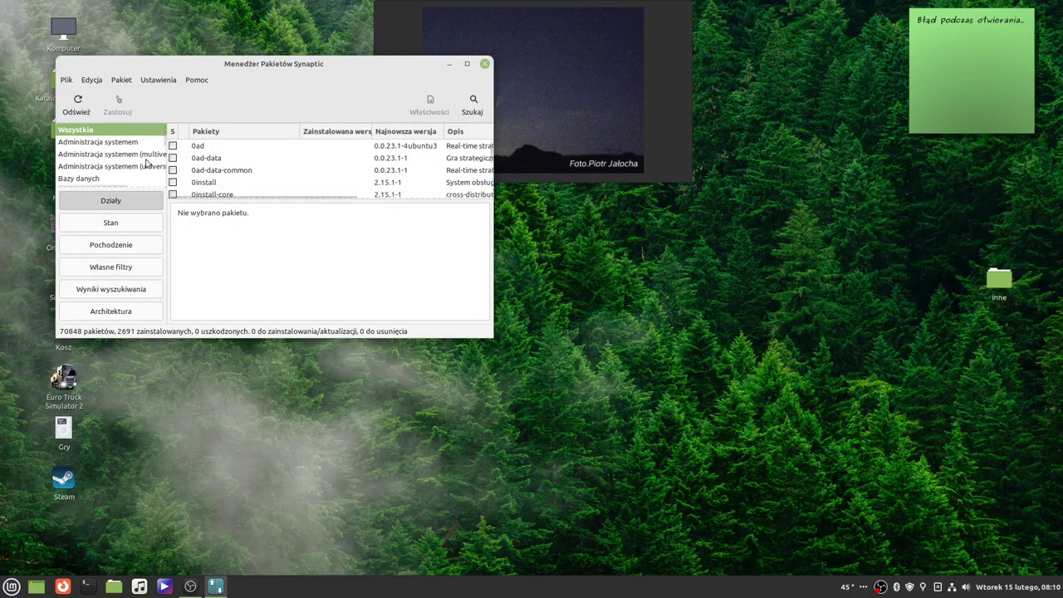
Step: Show the packages in the "Administracja systemem" section, widen the window, and examine the package versions and descriptions
click(124, 144)
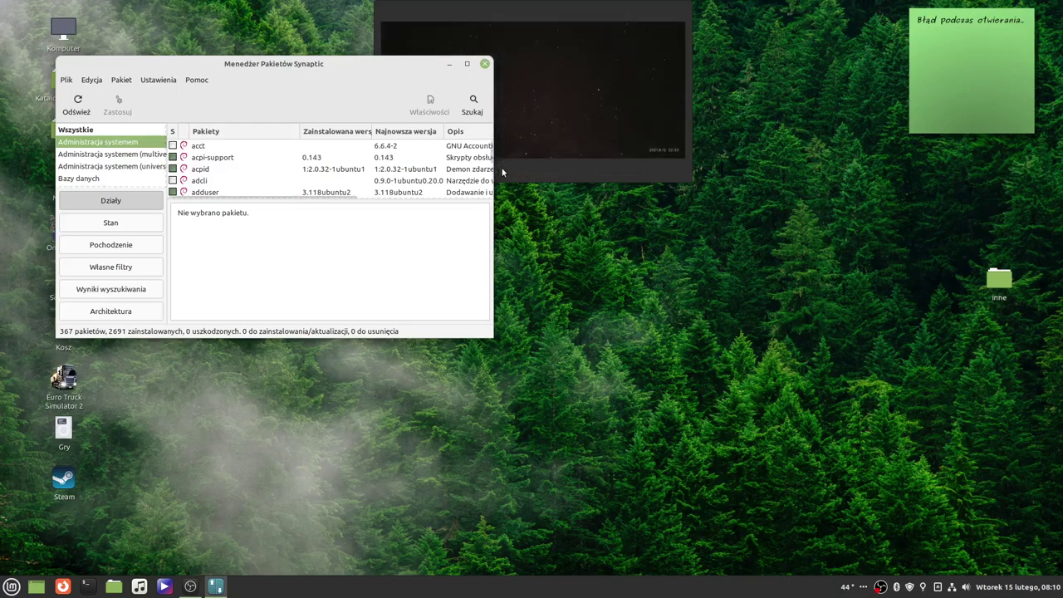
drag(489, 201, 749, 228)
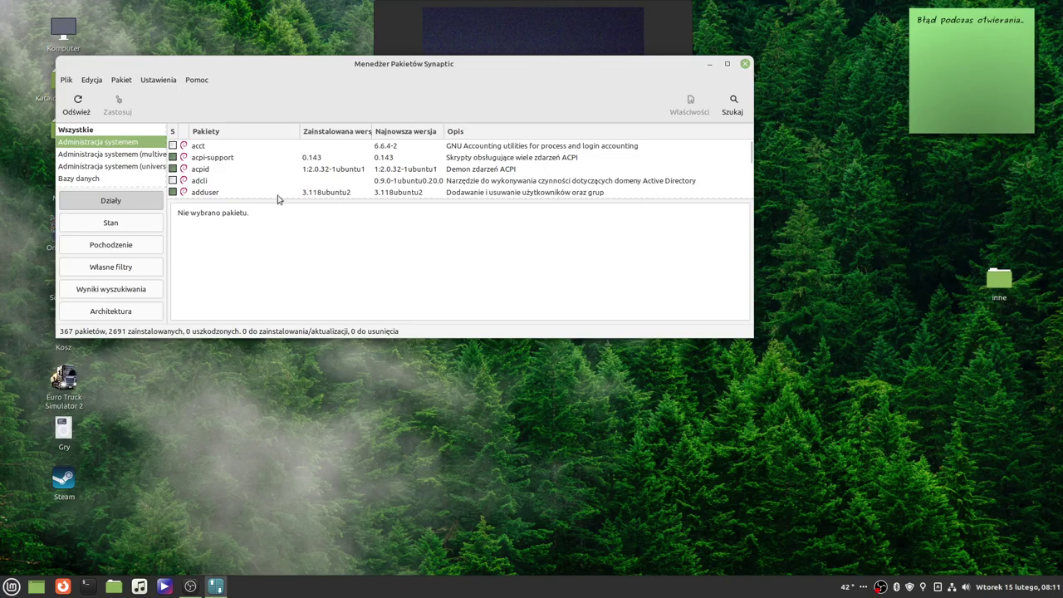
scroll(435, 196, down, 1)
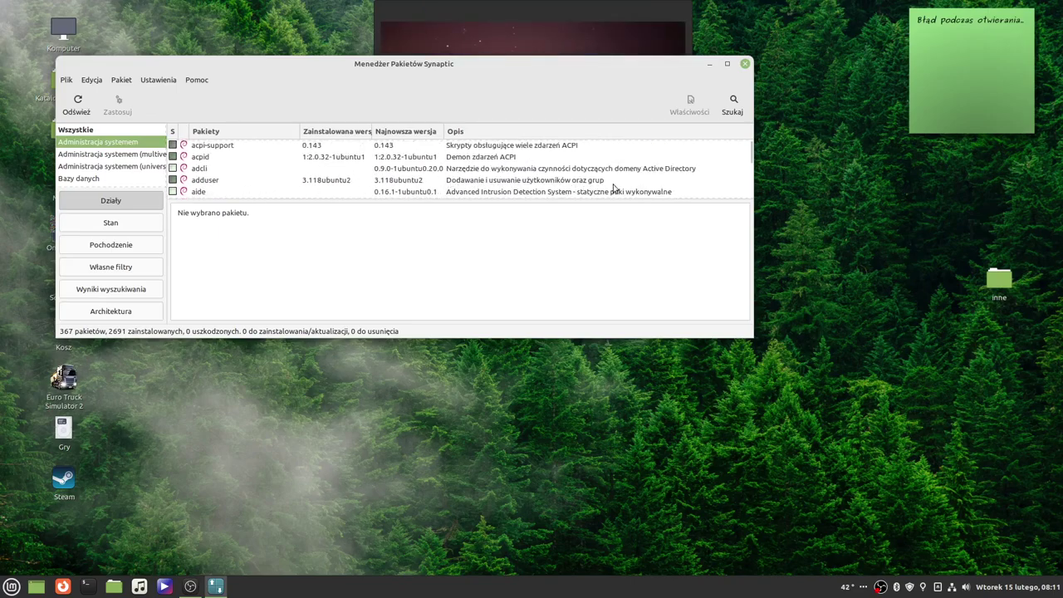
scroll(612, 188, down, 1)
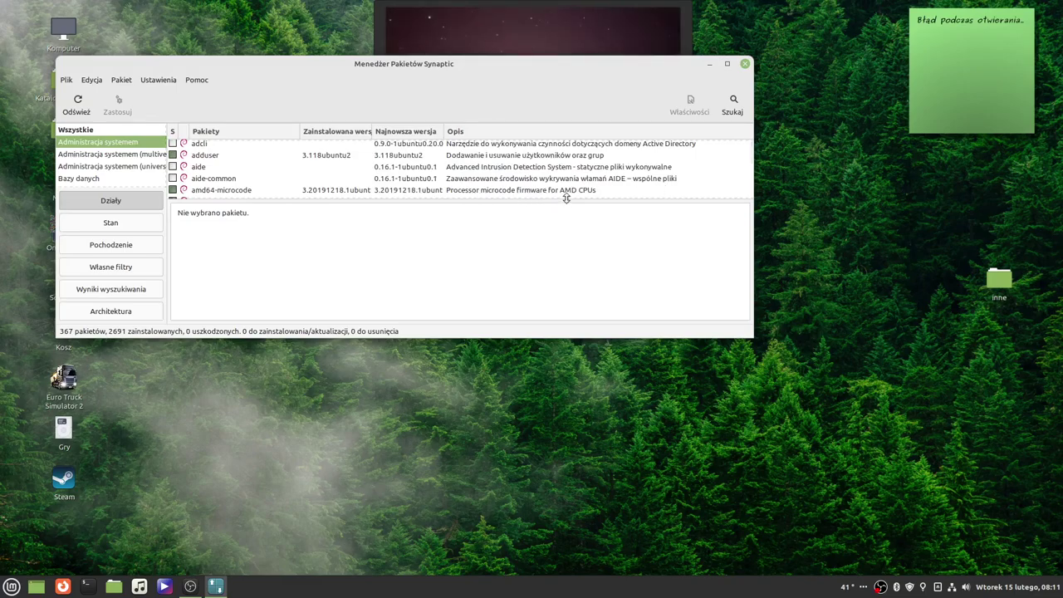
scroll(603, 194, down, 1)
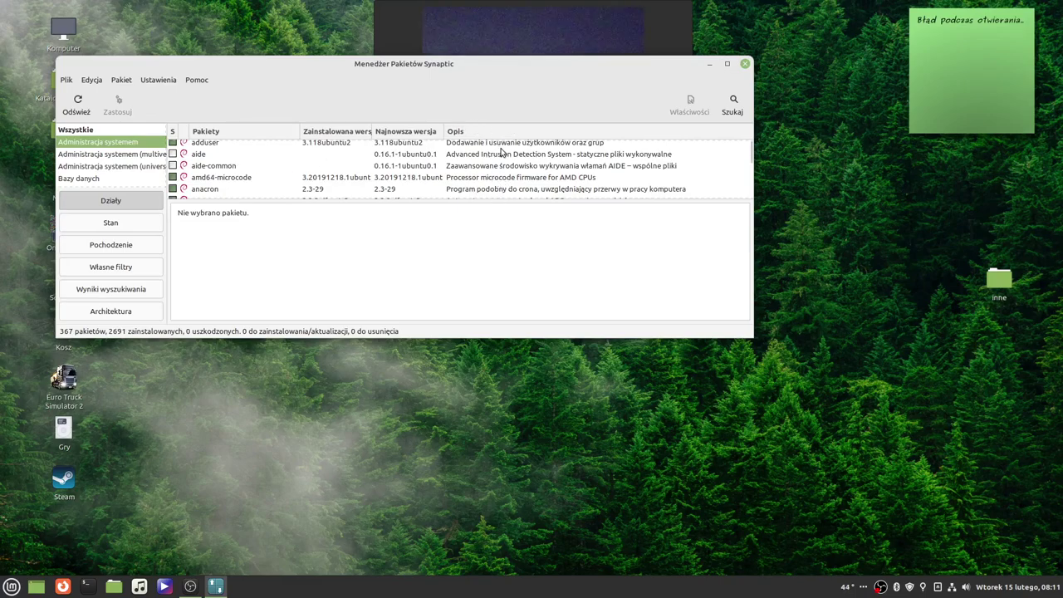
scroll(497, 159, down, 1)
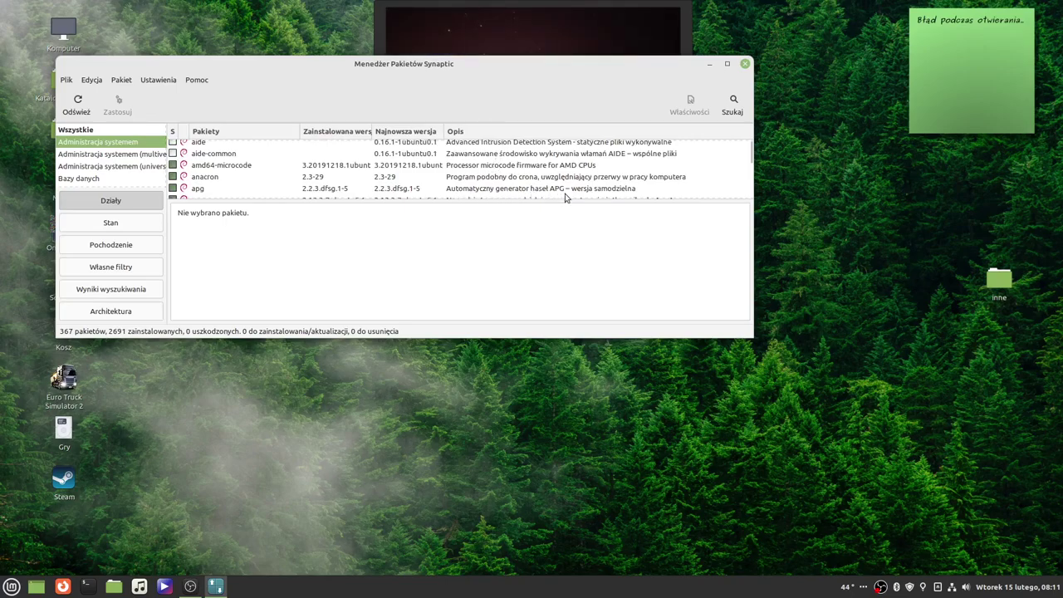
scroll(629, 180, down, 1)
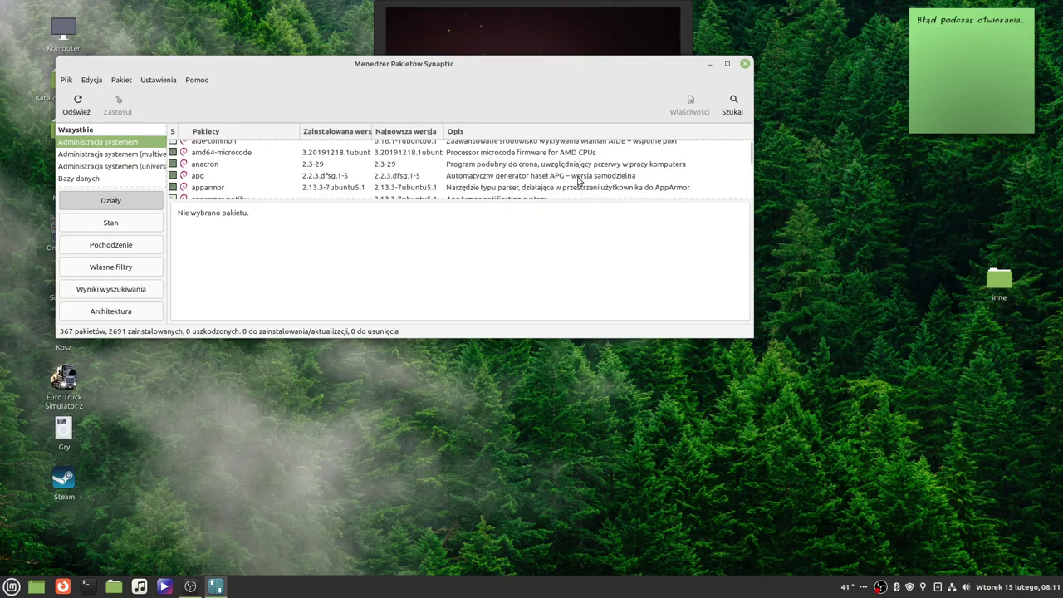
scroll(547, 190, down, 1)
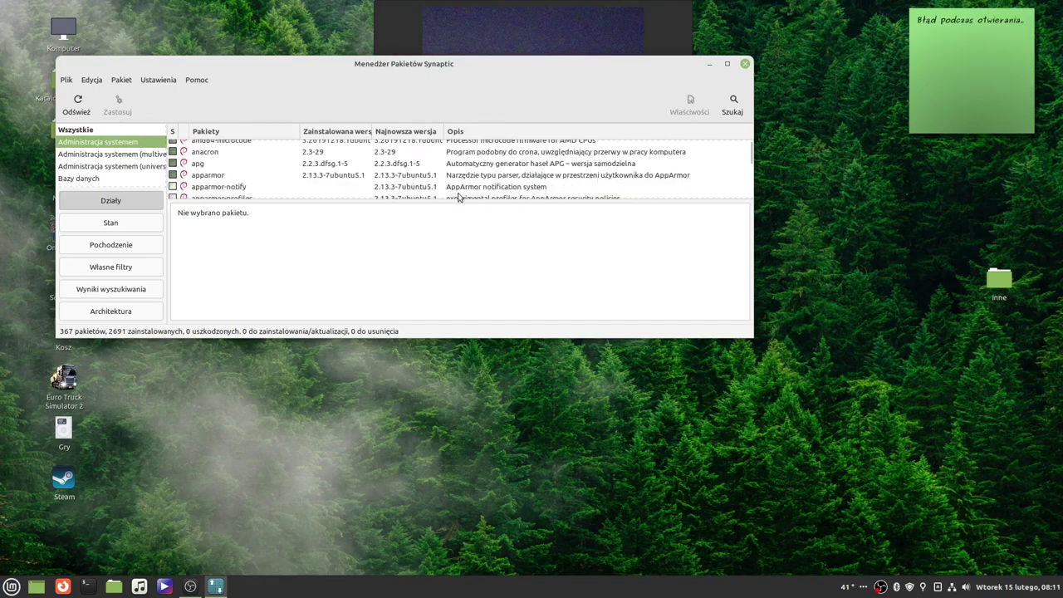
scroll(461, 191, down, 1)
scroll(524, 195, down, 1)
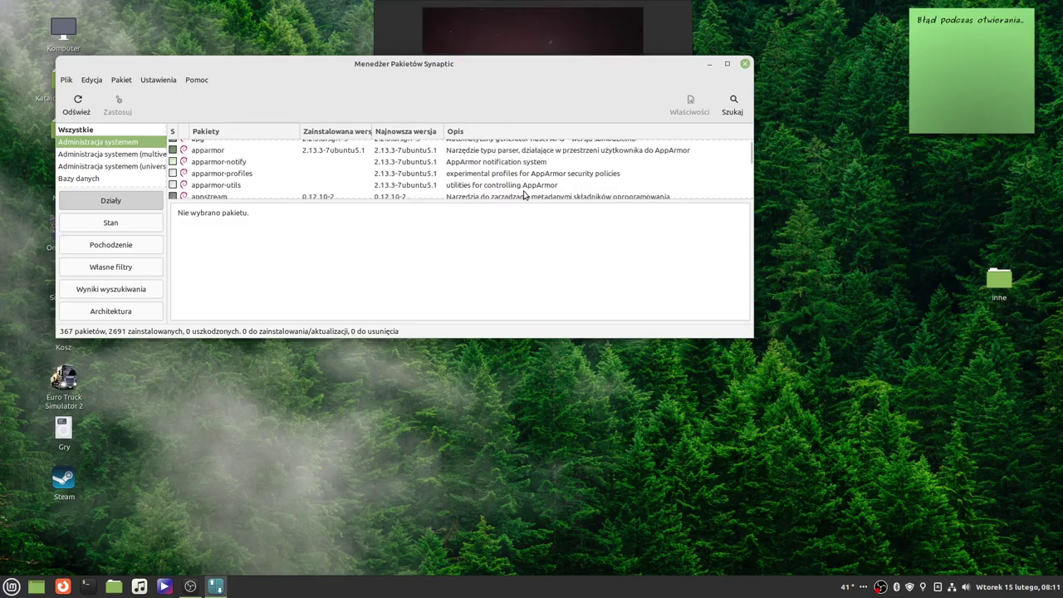
scroll(508, 199, down, 1)
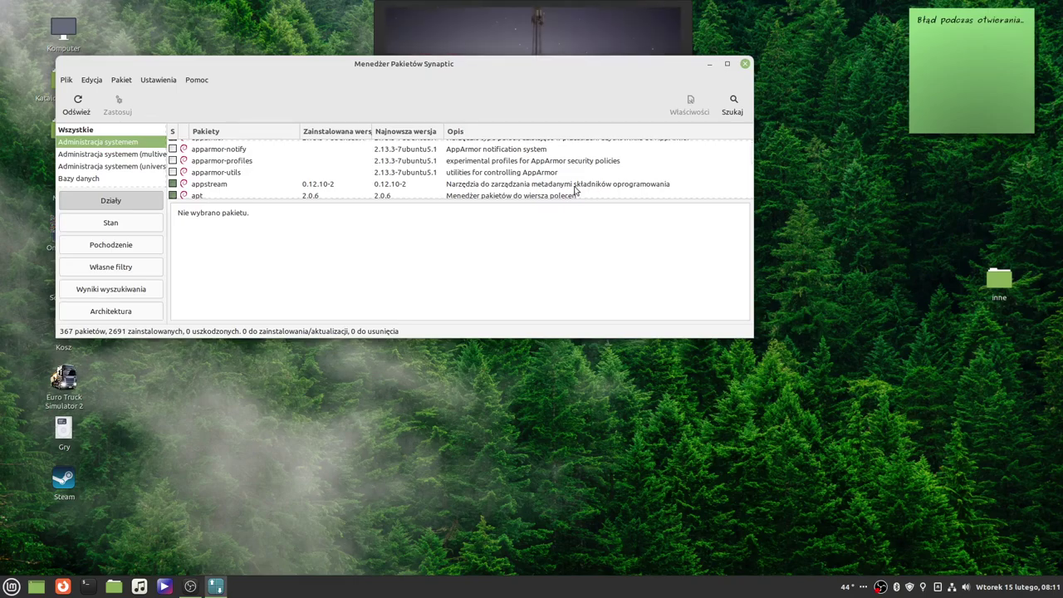
Step: Examine the system administration packages and their descriptions from the AppArmor and apt tools through the Bluetooth and boot-repair packages
scroll(581, 190, down, 1)
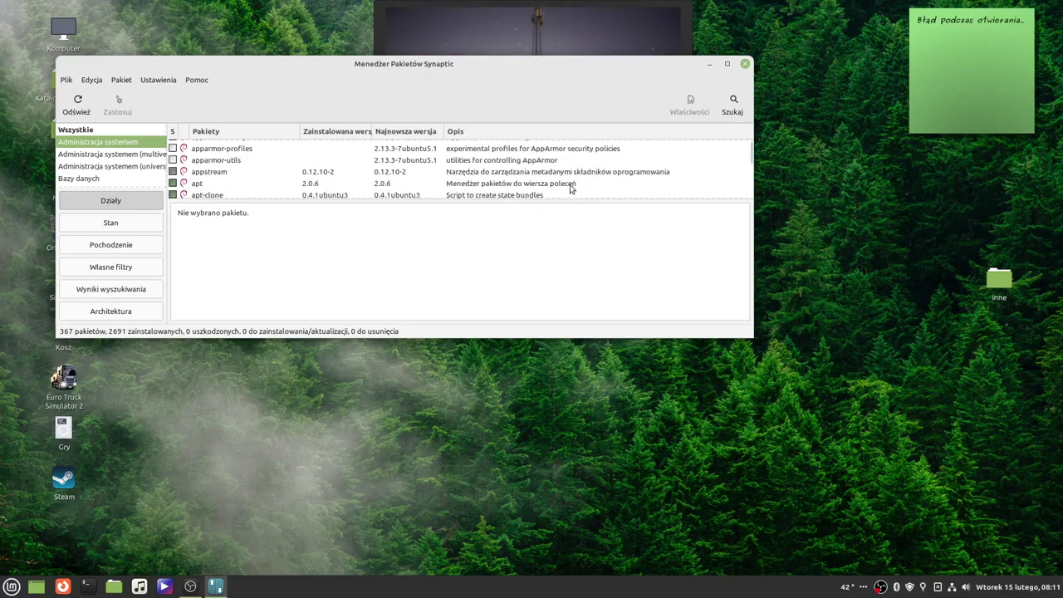
scroll(498, 196, down, 5)
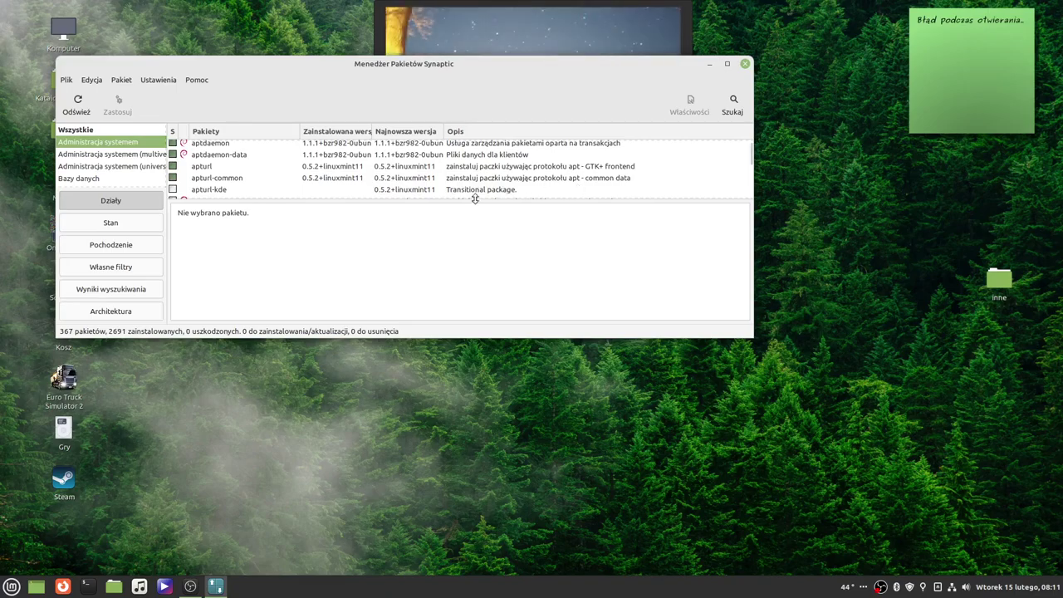
scroll(479, 193, down, 1)
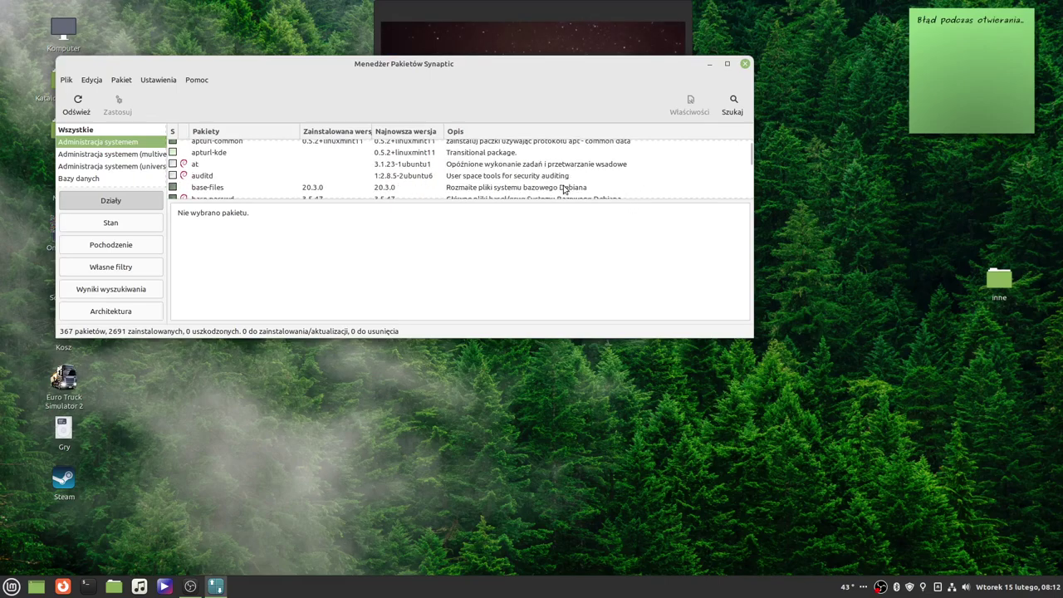
scroll(565, 190, down, 2)
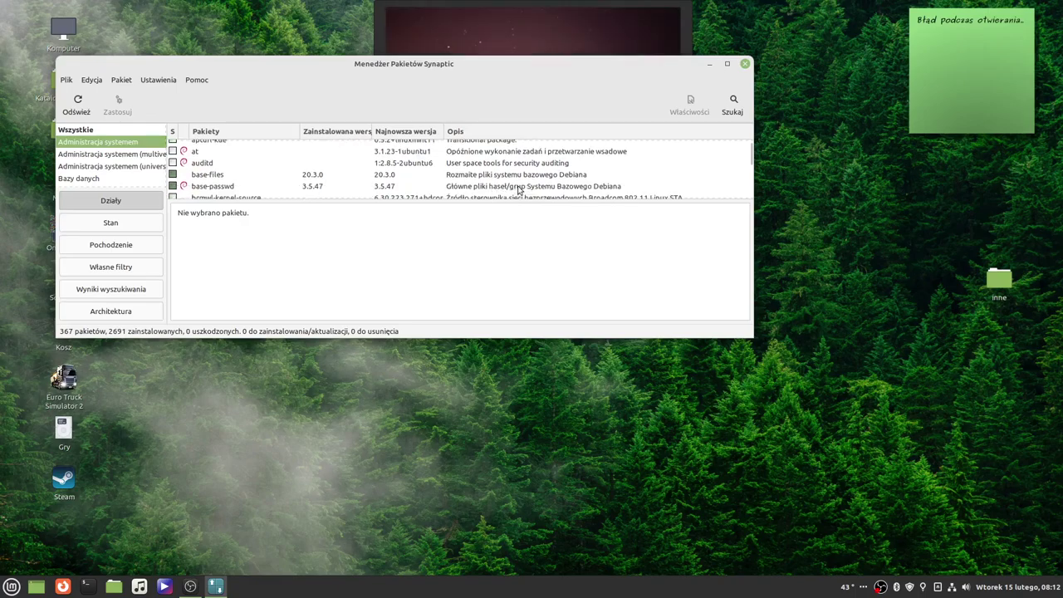
scroll(594, 175, down, 1)
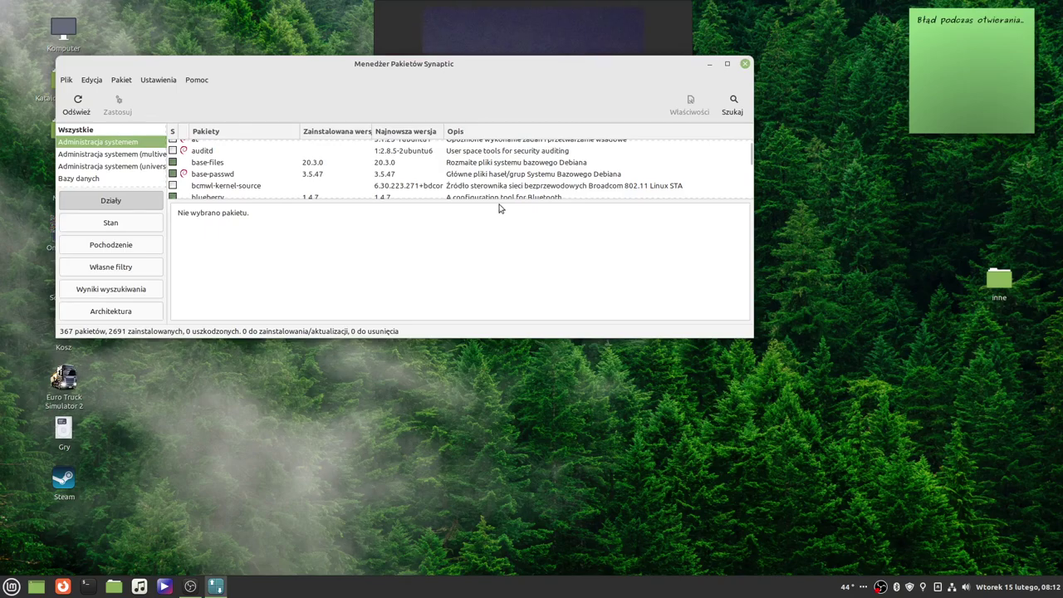
scroll(501, 198, down, 1)
scroll(475, 195, down, 2)
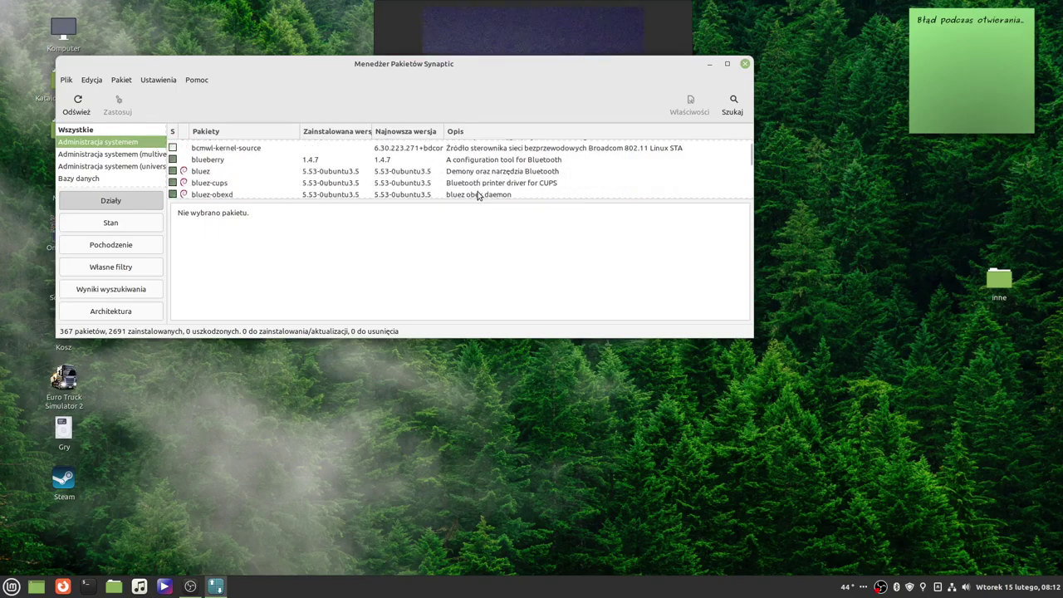
scroll(480, 193, down, 1)
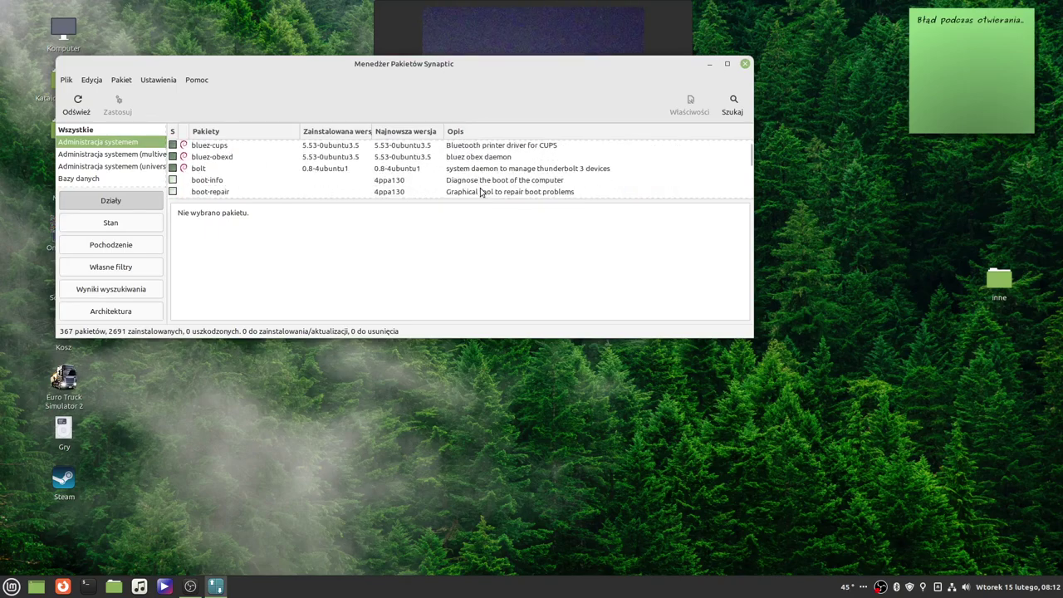
scroll(564, 181, down, 1)
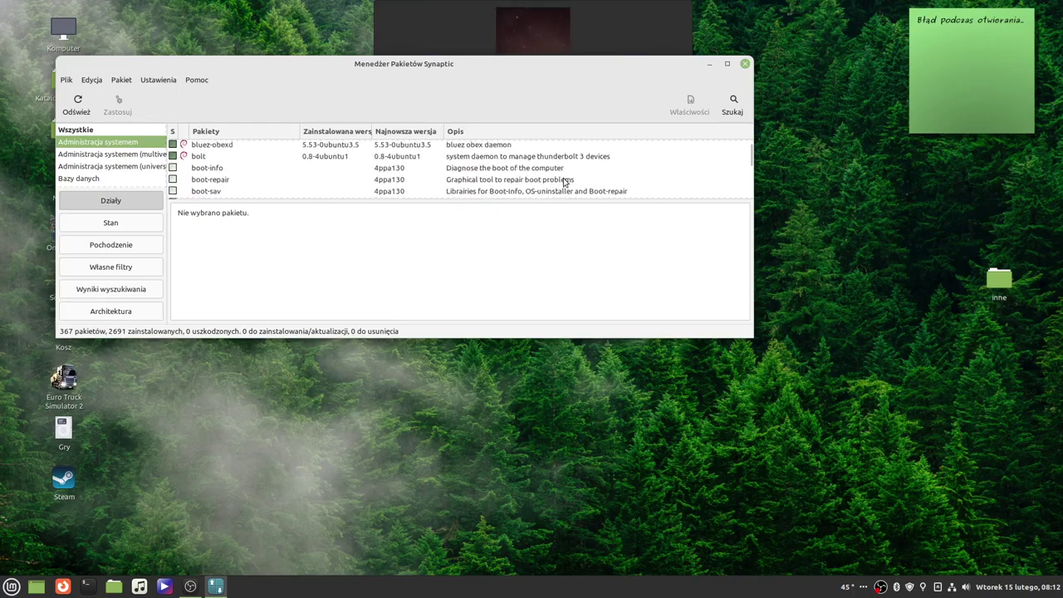
scroll(466, 197, down, 3)
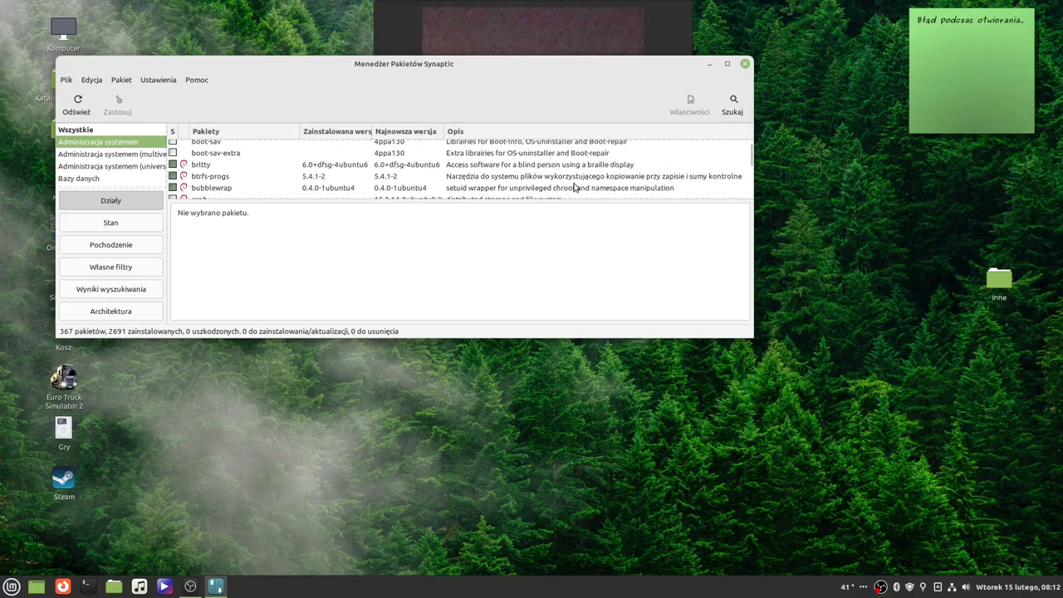
scroll(502, 182, down, 2)
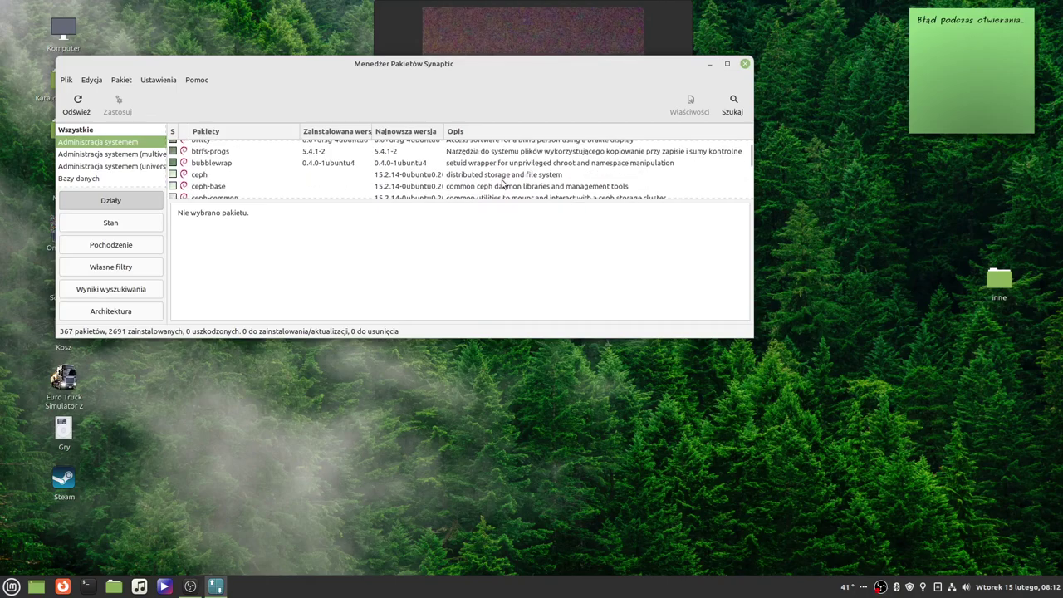
Step: Review the versions and descriptions of the ceph, cloud and cluster packages, continuing through cron to the cryptsetup disk-encryption tools
scroll(496, 178, down, 5)
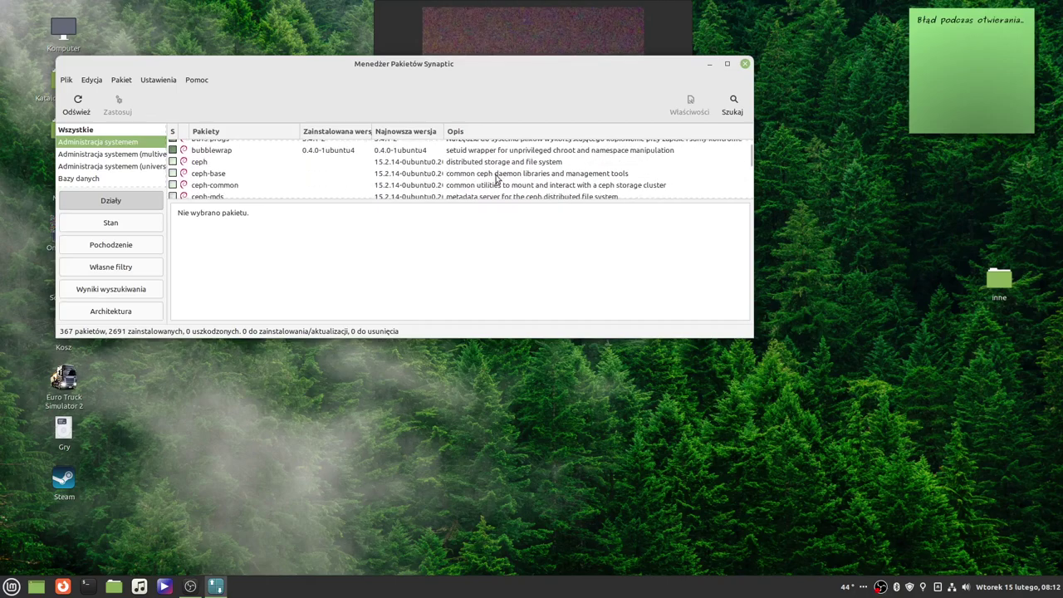
scroll(496, 176, down, 4)
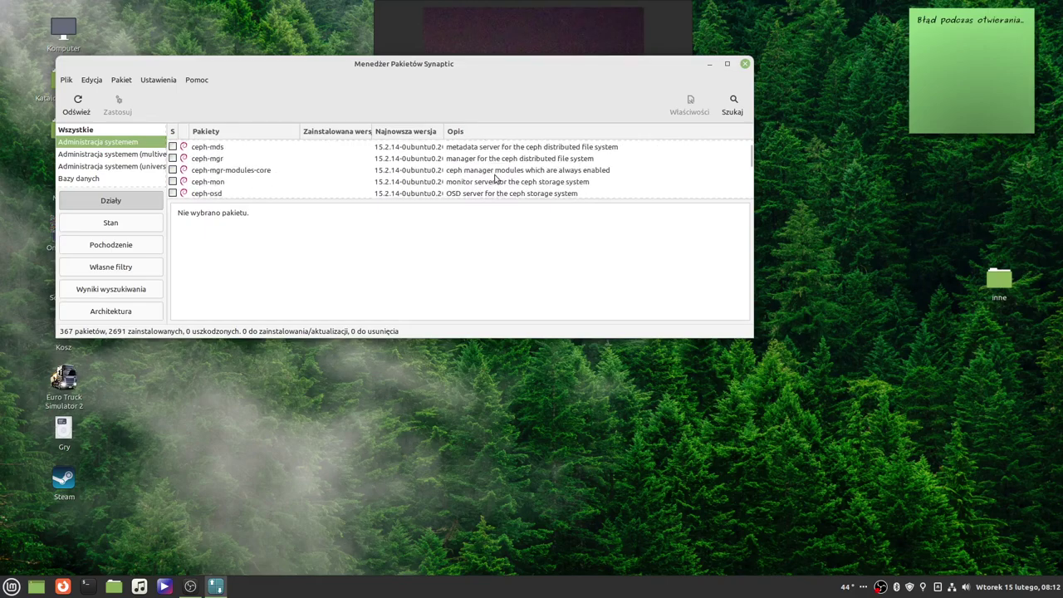
scroll(503, 173, down, 6)
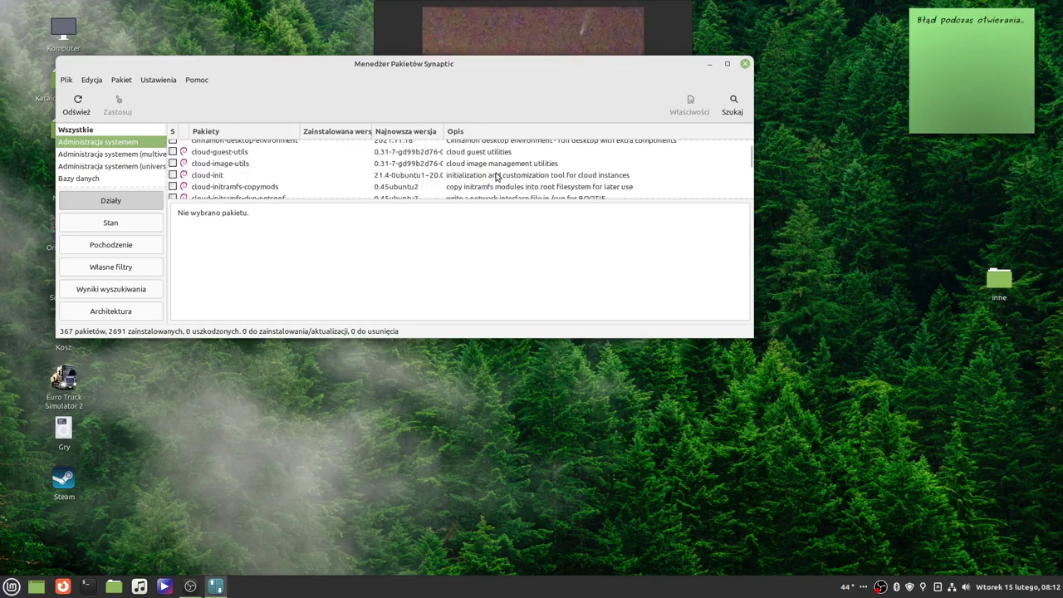
scroll(567, 166, down, 3)
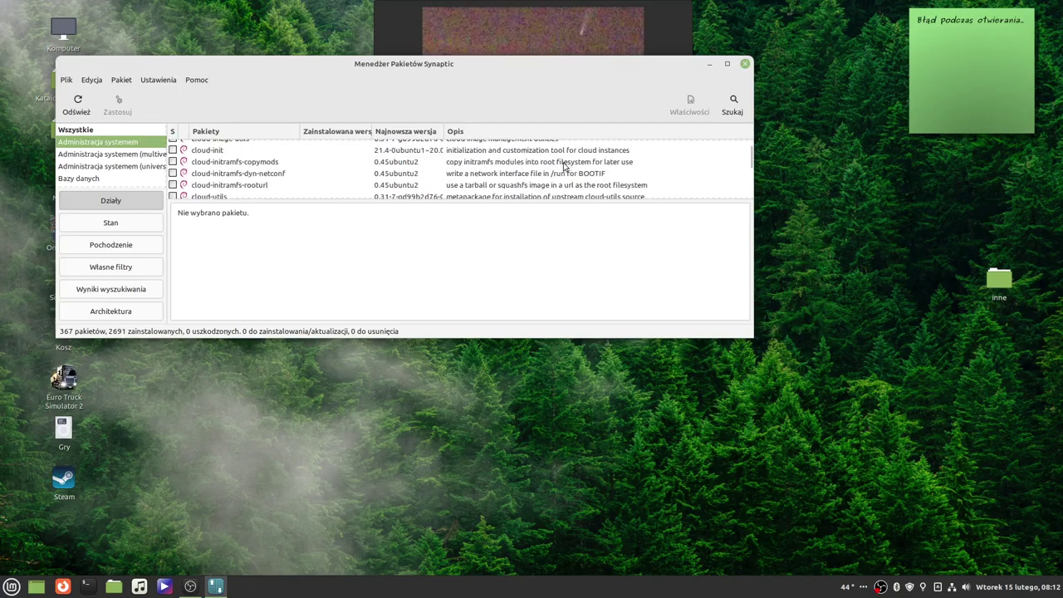
scroll(525, 182, down, 2)
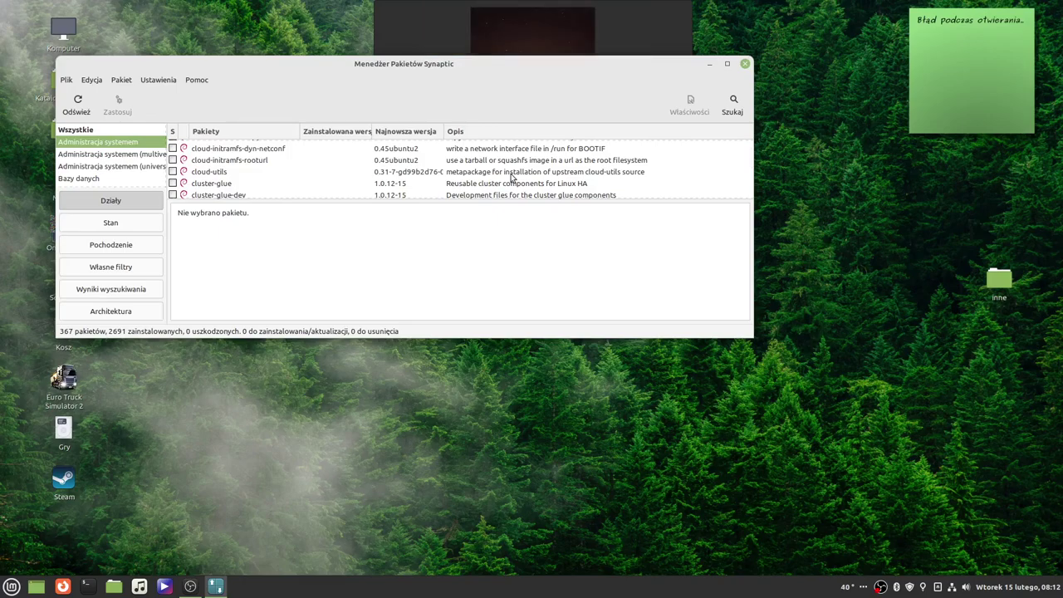
scroll(507, 166, down, 3)
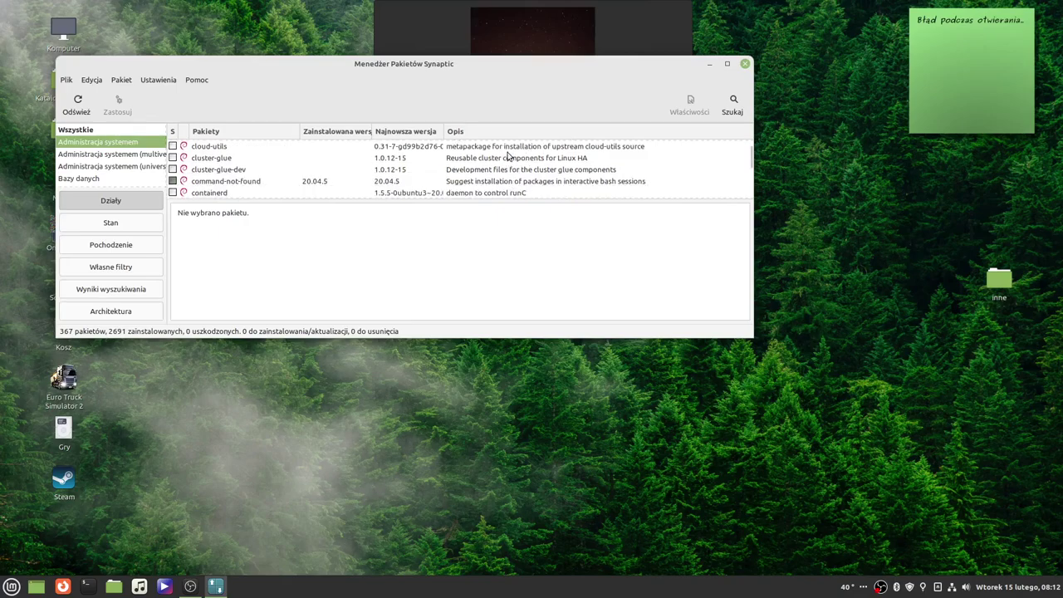
scroll(523, 170, down, 1)
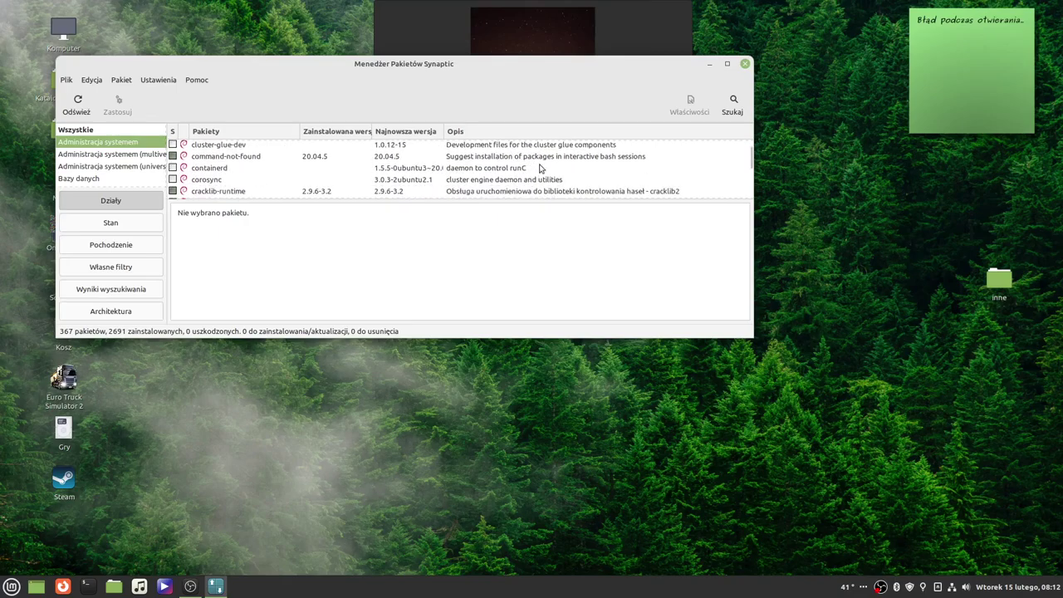
scroll(544, 161, down, 2)
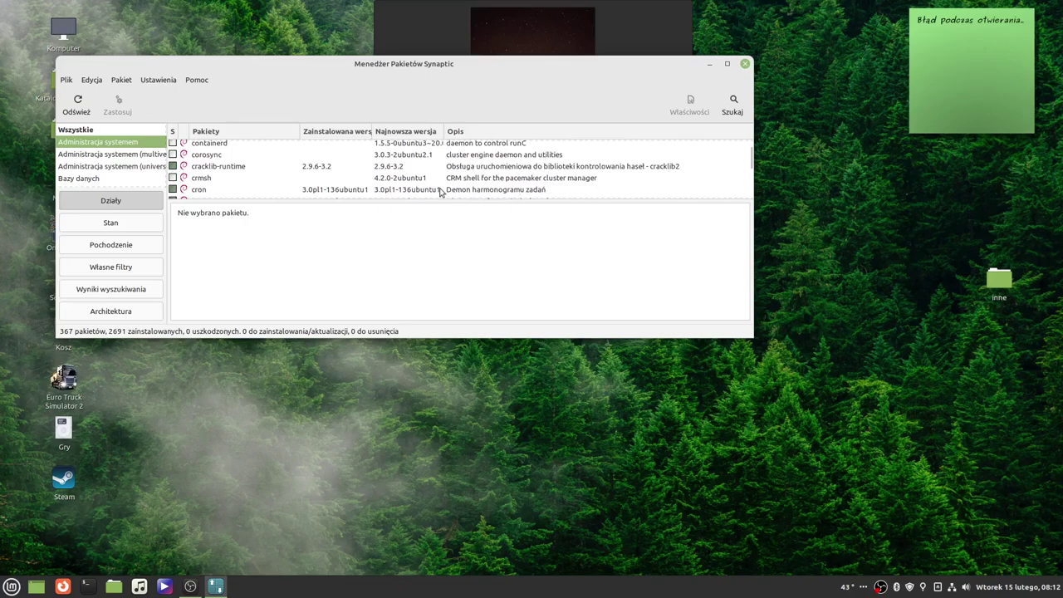
scroll(558, 181, down, 2)
scroll(555, 177, down, 2)
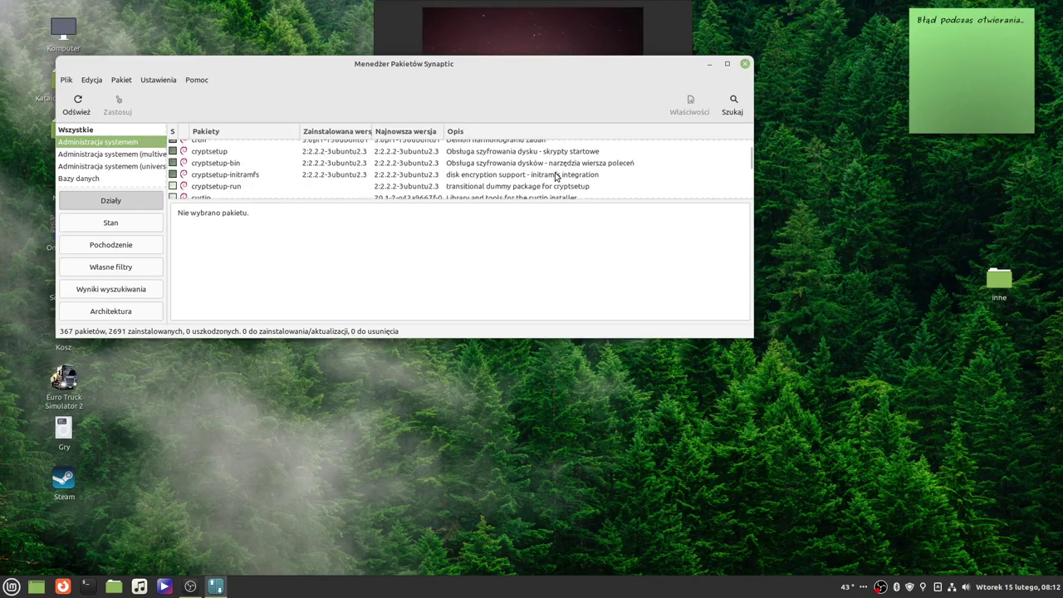
Step: Read through the packages from curtin and debconf to the dpkg, e2fsprogs and EFI boot management tools
scroll(556, 177, down, 4)
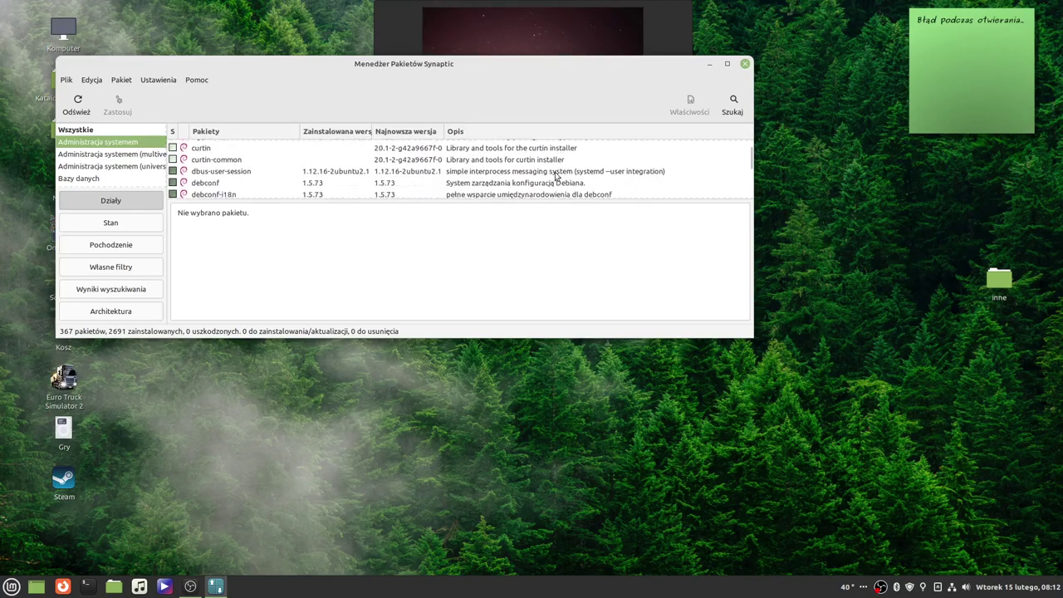
scroll(523, 176, down, 1)
scroll(522, 168, down, 1)
scroll(522, 168, down, 2)
scroll(579, 160, down, 1)
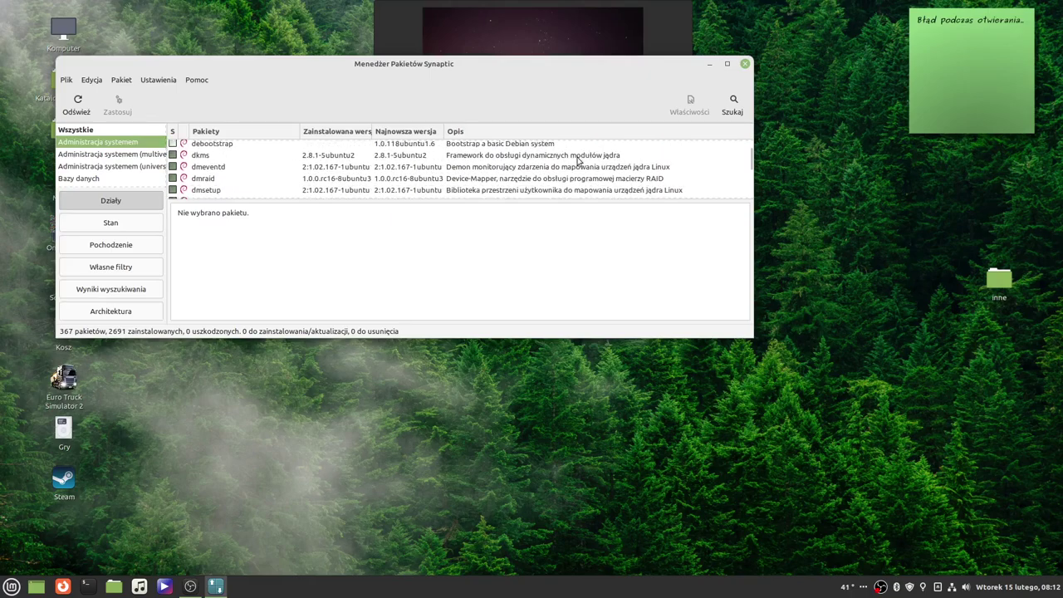
scroll(579, 161, down, 2)
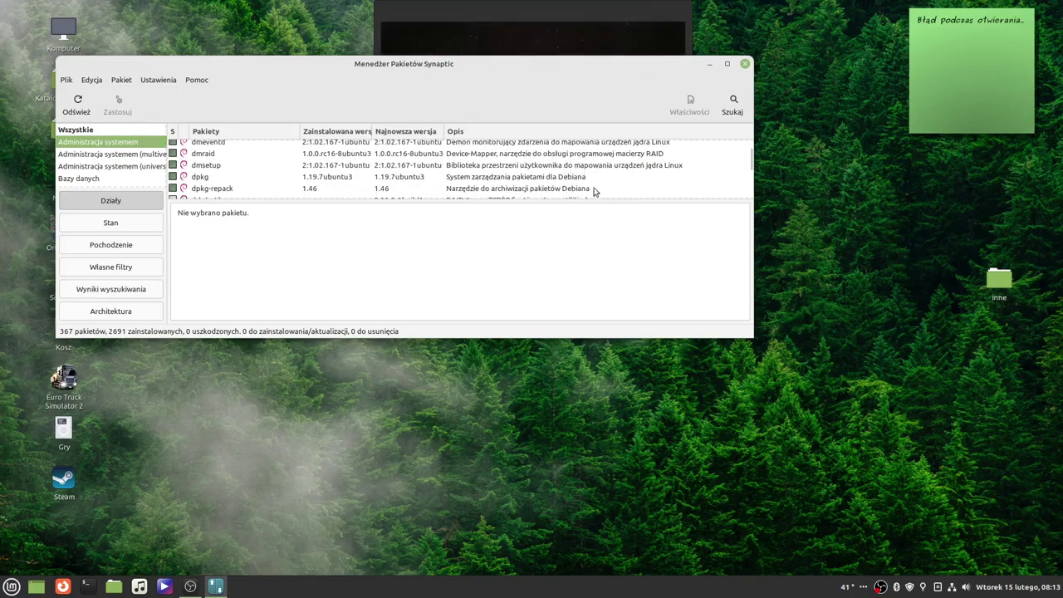
scroll(600, 184, down, 1)
scroll(609, 184, down, 1)
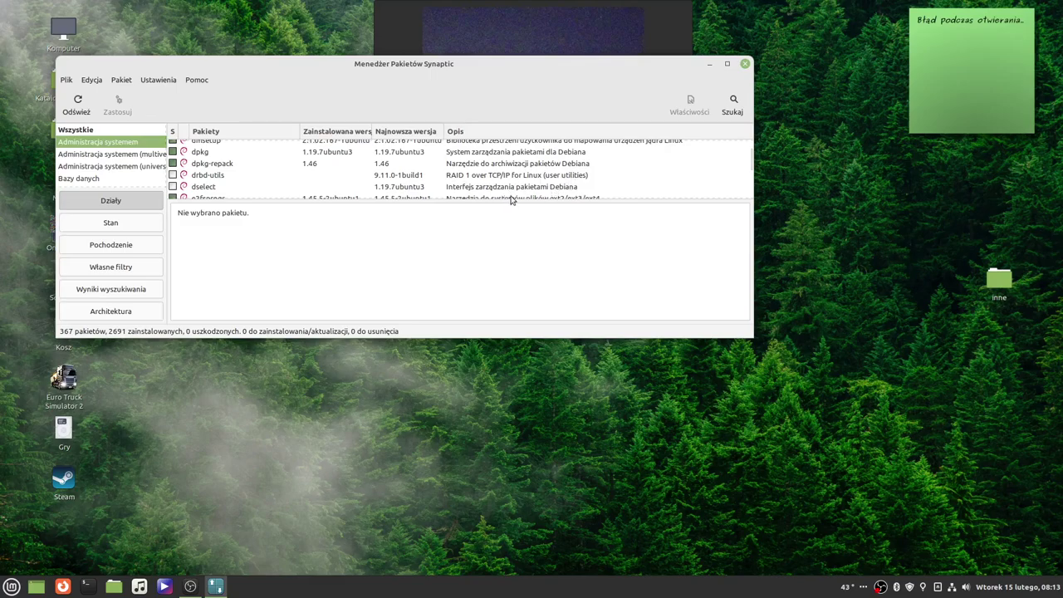
scroll(635, 179, down, 1)
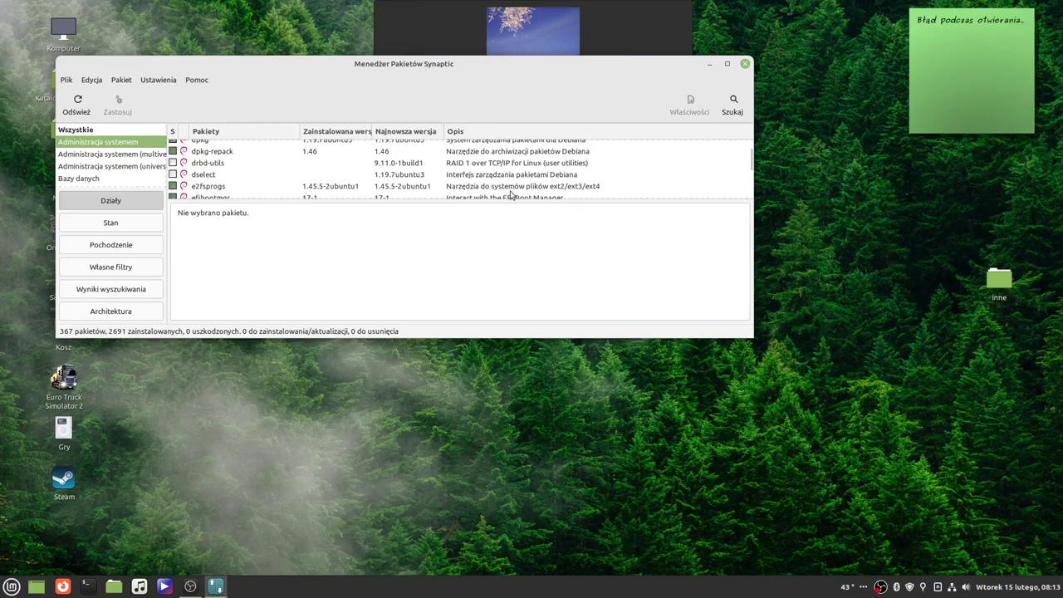
scroll(518, 181, down, 1)
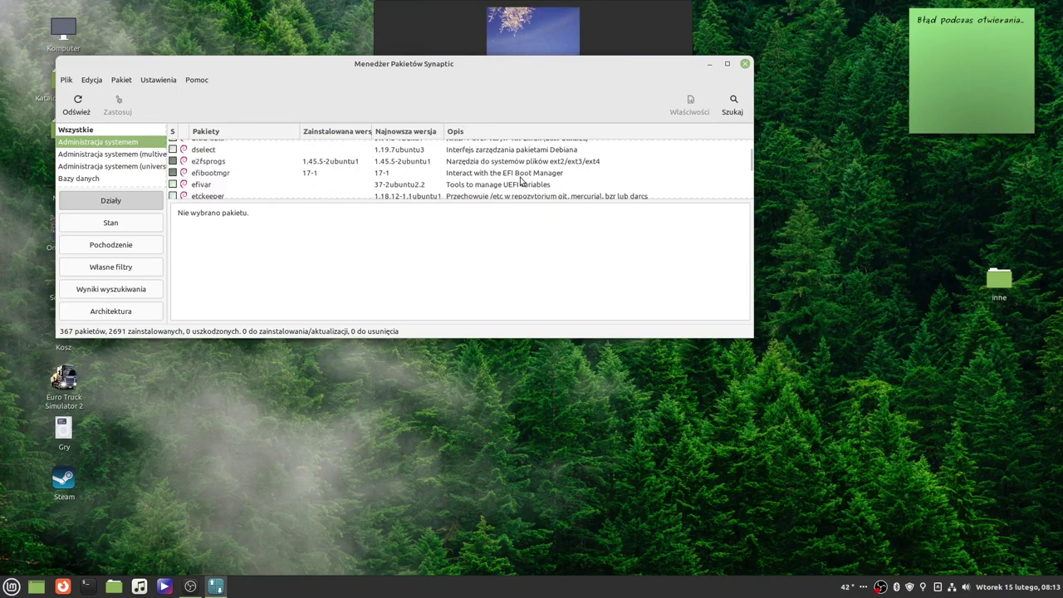
Step: Look over the packages from etckeeper and flatpak through fwupd, gdebi and the disk utilities to the GRUB bootloader entries
scroll(540, 176, down, 3)
scroll(532, 181, down, 4)
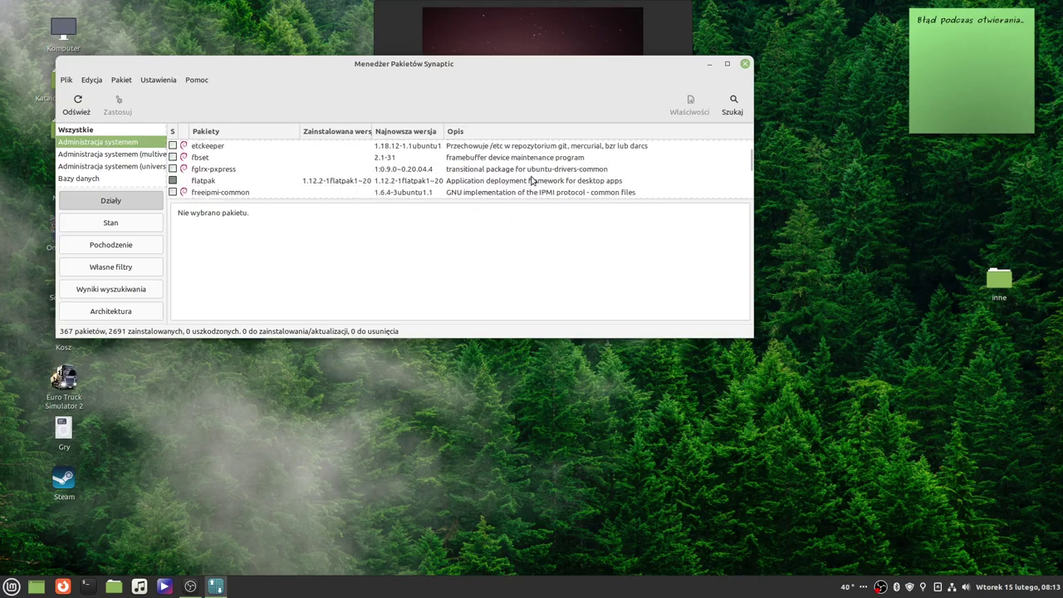
scroll(546, 179, down, 1)
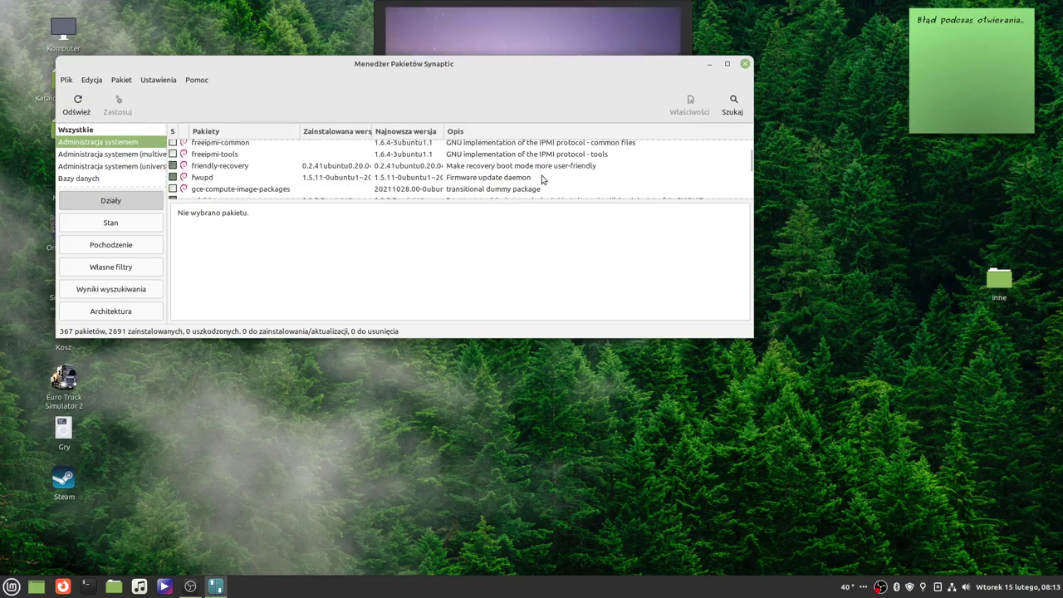
scroll(531, 192, down, 1)
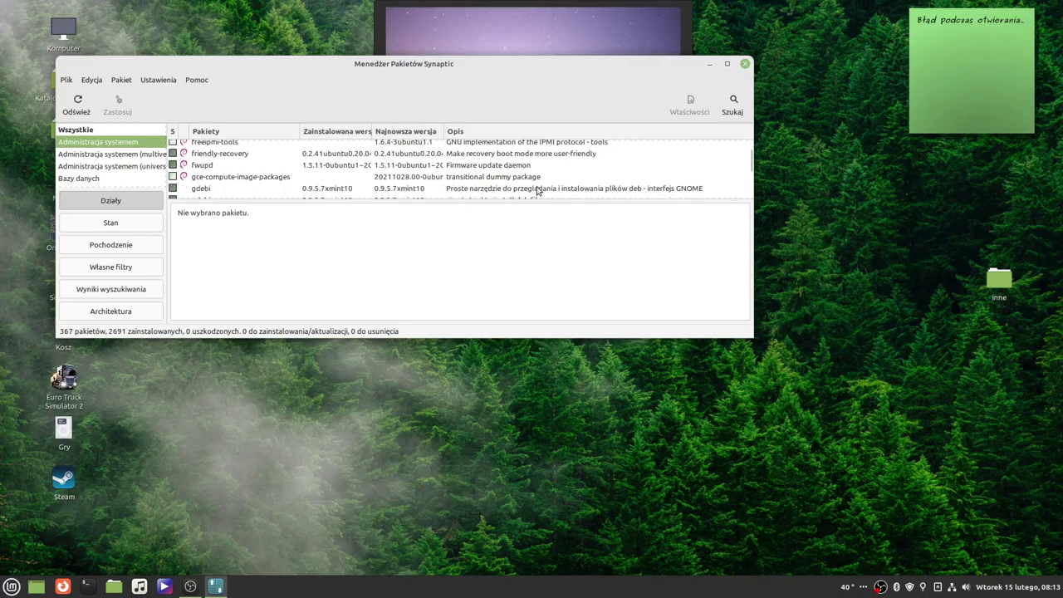
scroll(573, 171, down, 4)
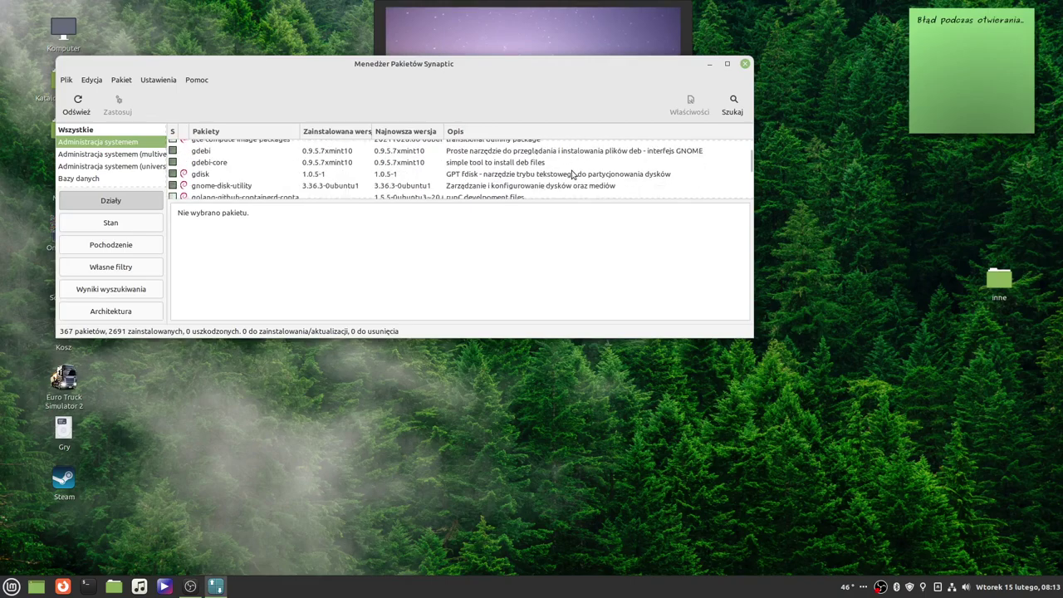
scroll(572, 174, down, 8)
scroll(568, 176, down, 9)
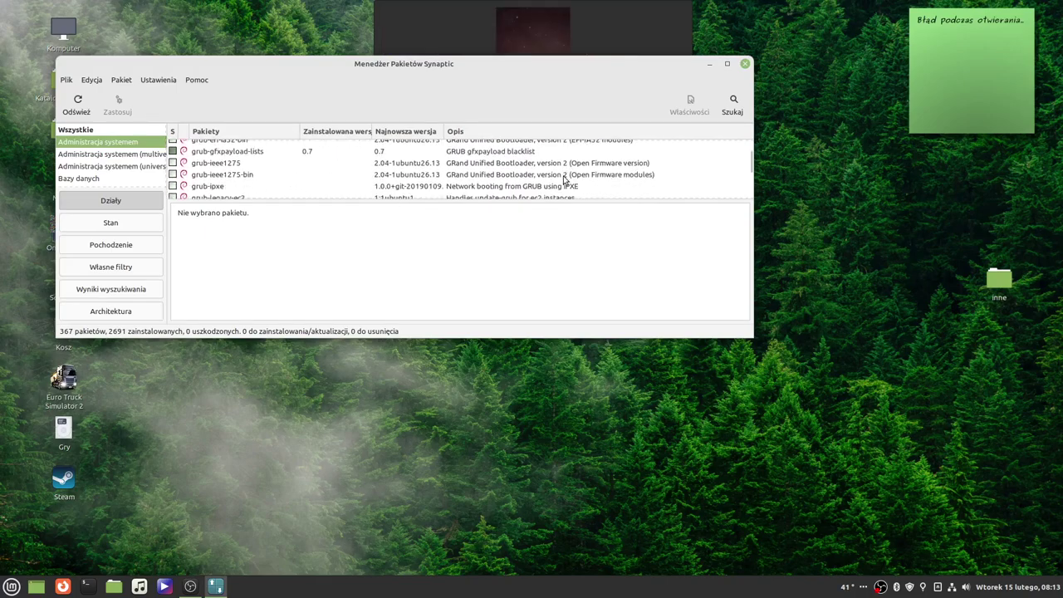
Step: Inspect the remaining GRUB packages and the entries from hdparm and intel-microcode through john to kmod and kpartx
scroll(565, 179, down, 10)
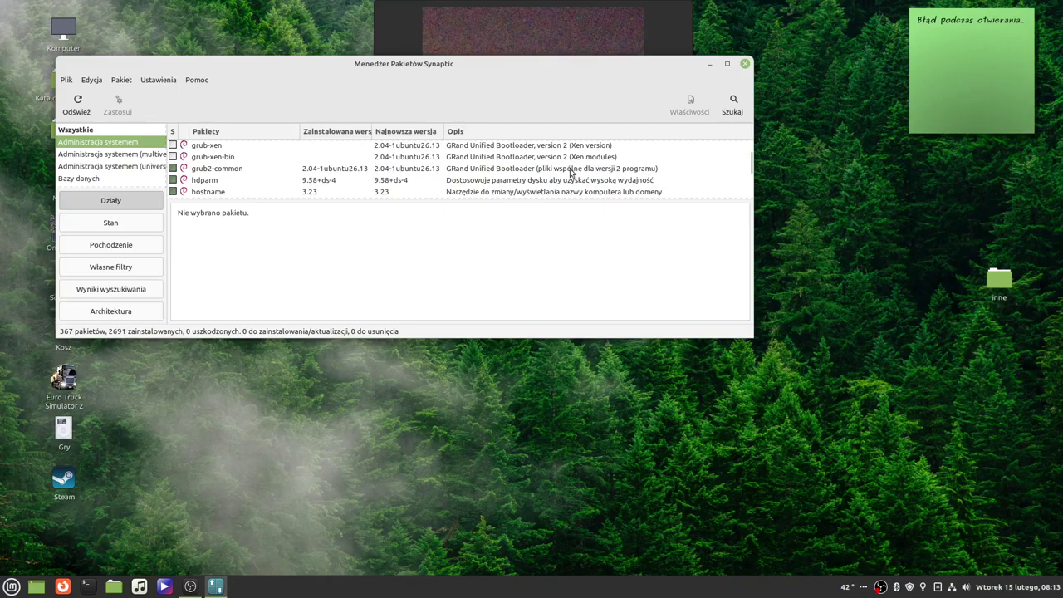
scroll(572, 172, down, 5)
scroll(524, 195, down, 1)
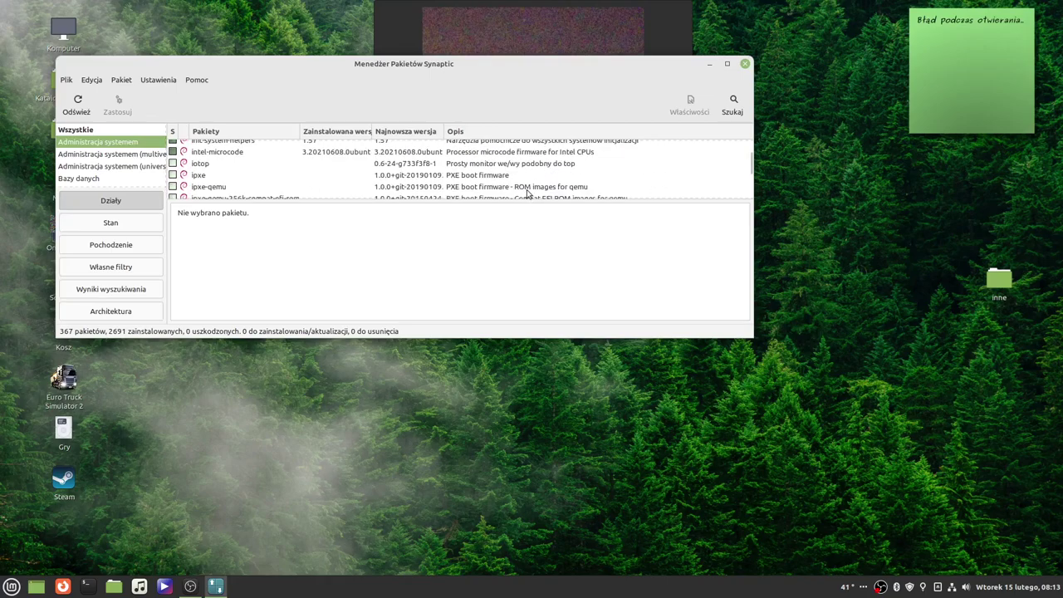
scroll(577, 172, down, 2)
scroll(593, 170, down, 1)
scroll(601, 168, down, 1)
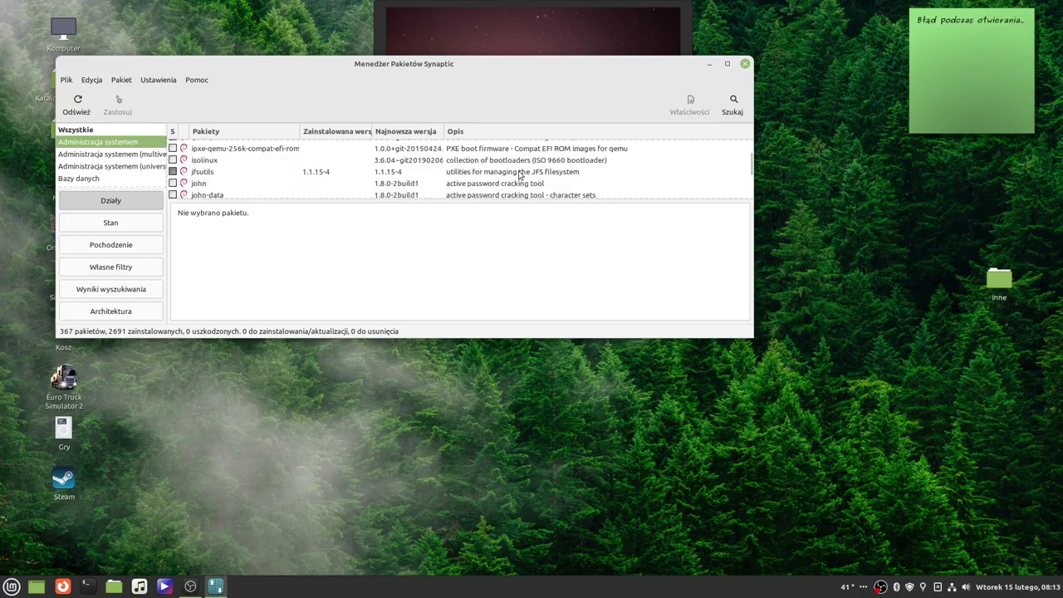
scroll(572, 168, down, 2)
scroll(497, 189, down, 2)
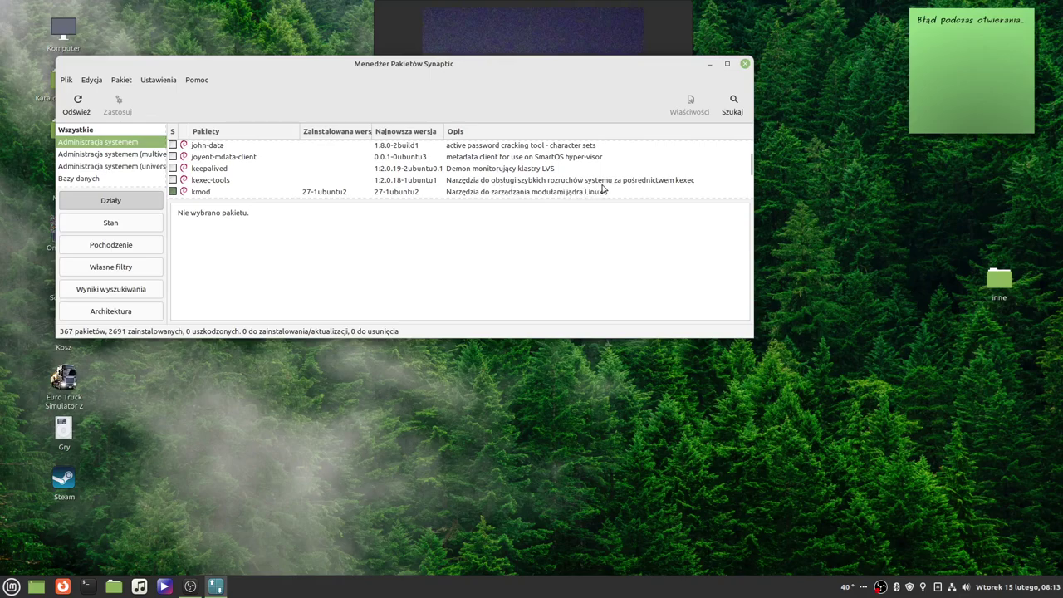
scroll(605, 189, down, 1)
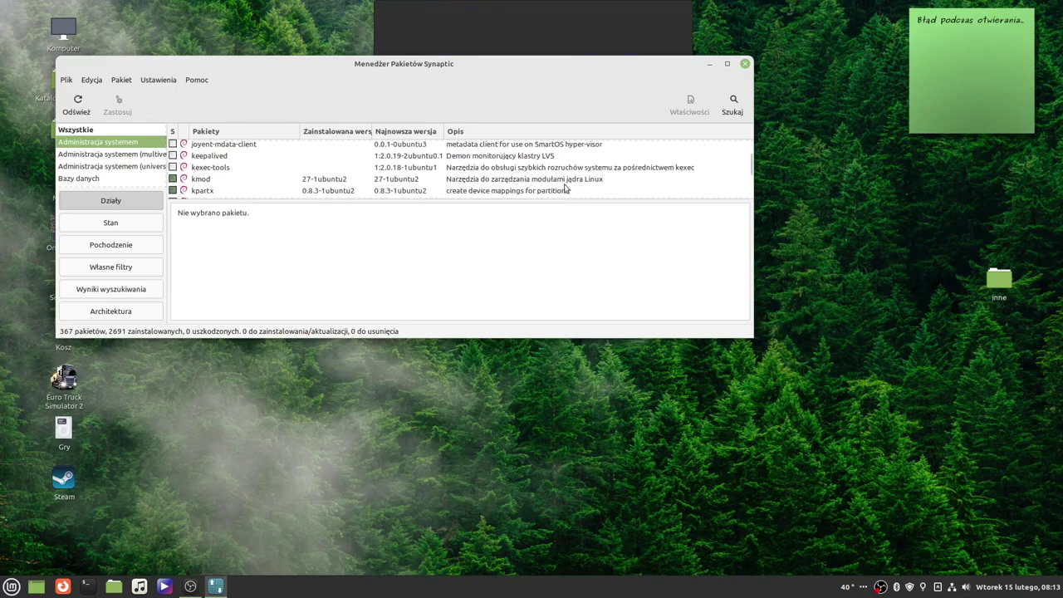
Step: Look through the packages from kpartx-boot, landscape and language-selector to the libnss and libpam authentication modules
scroll(564, 190, down, 3)
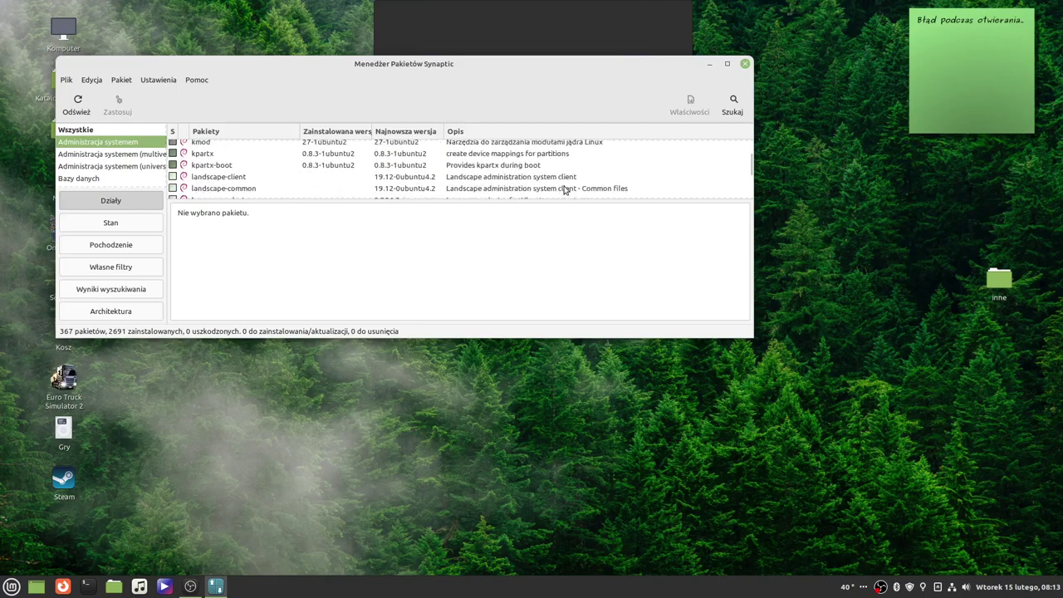
scroll(564, 190, down, 2)
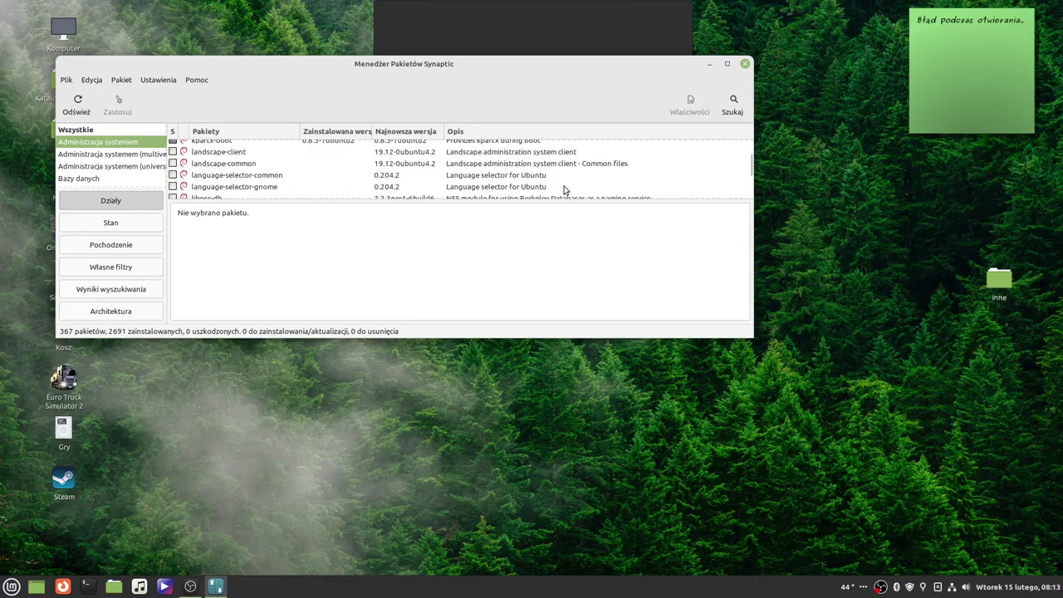
scroll(564, 190, down, 5)
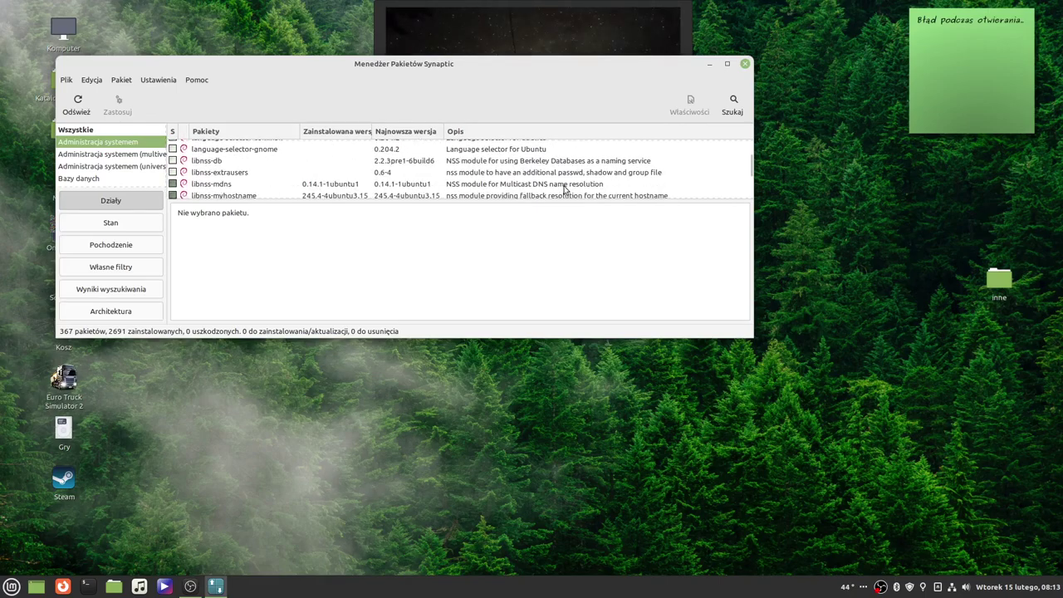
scroll(564, 191, down, 3)
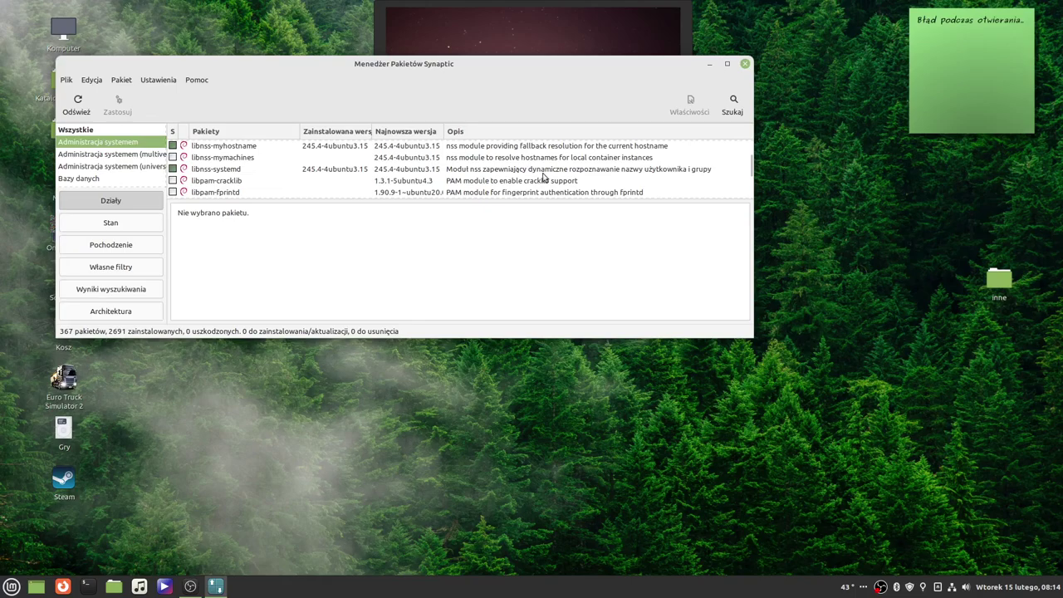
scroll(519, 193, down, 2)
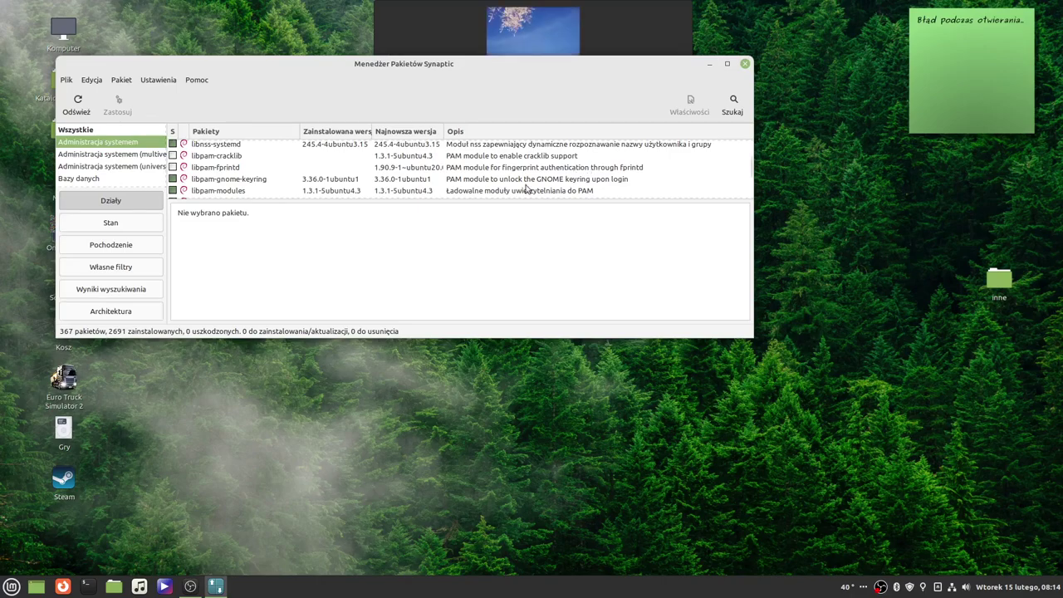
scroll(559, 168, down, 3)
scroll(559, 168, down, 4)
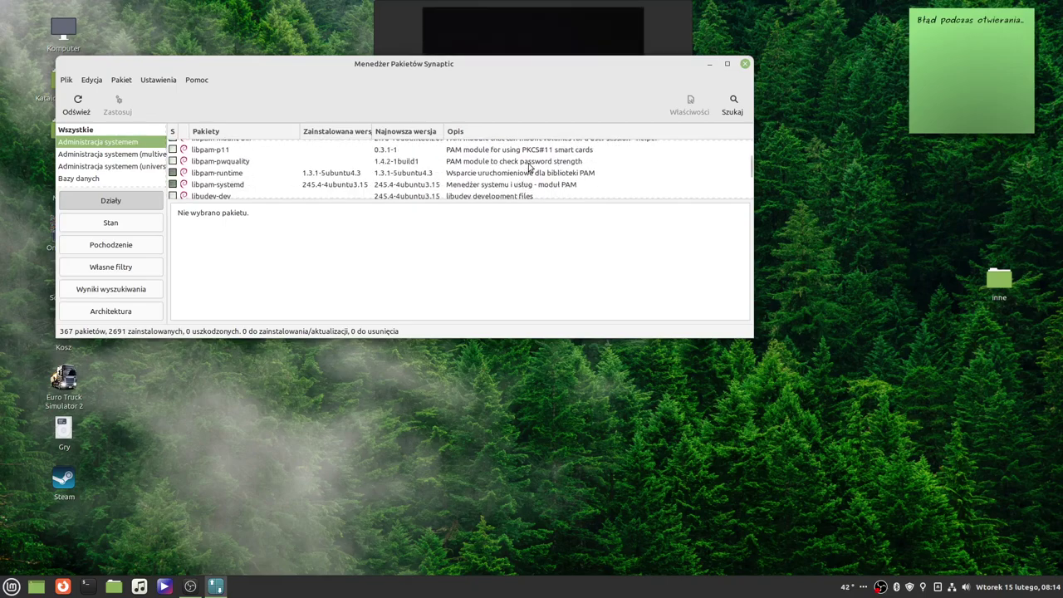
Step: Review the packages from libudev-dev and libvirt through lilo, logcheck and lvm2 to the MATE desktop and mdadm entries
scroll(529, 167, down, 2)
scroll(514, 175, down, 2)
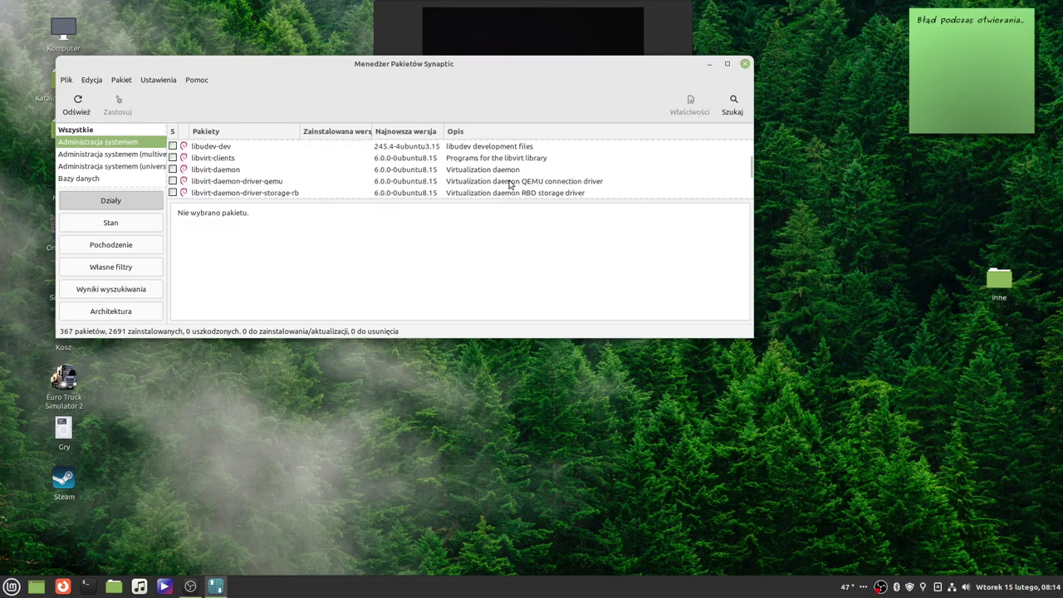
scroll(535, 172, down, 3)
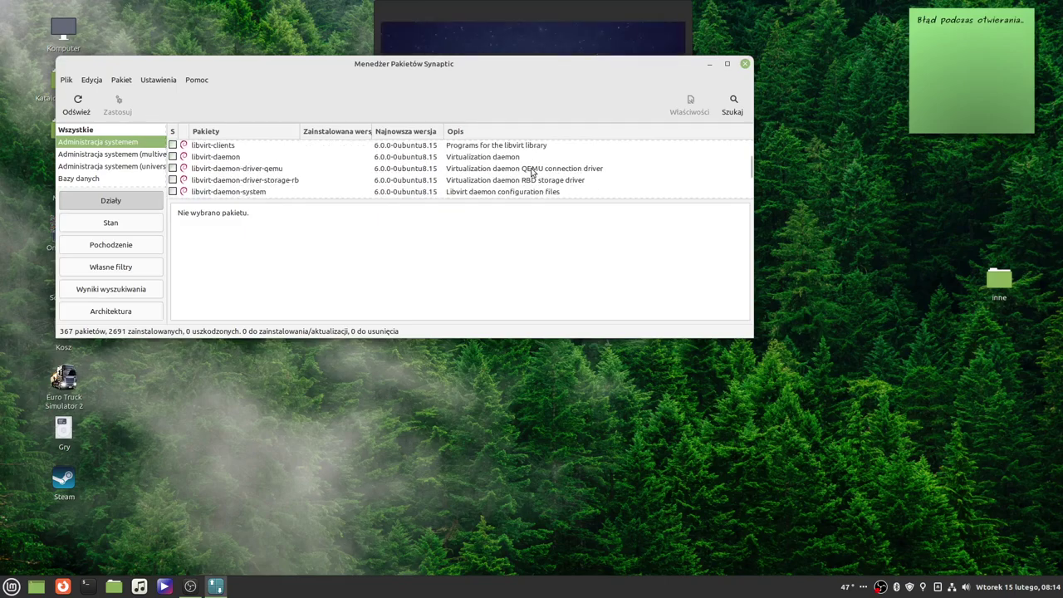
scroll(531, 174, down, 2)
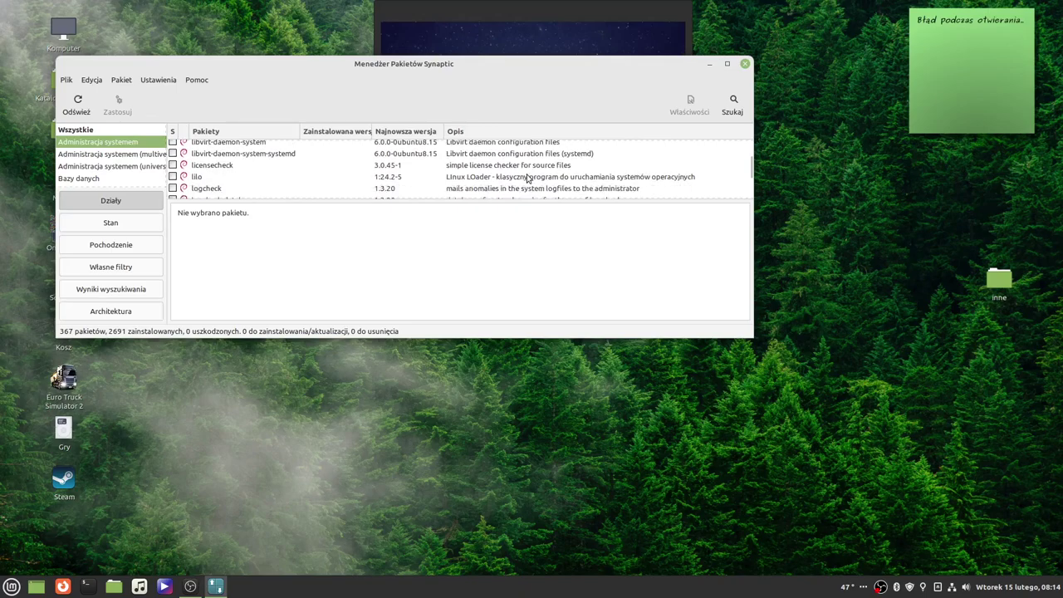
scroll(540, 175, down, 2)
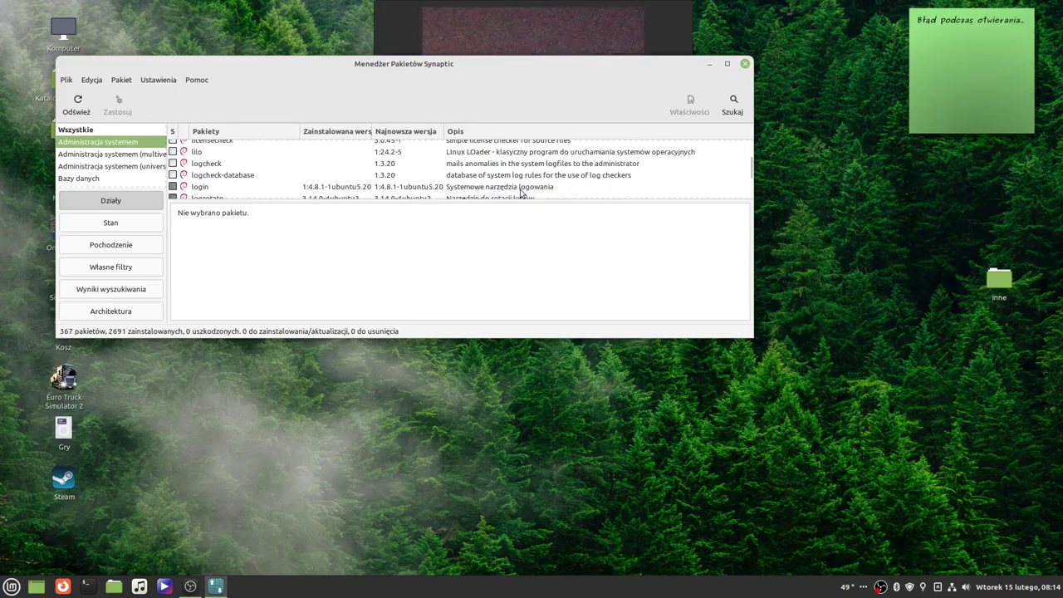
scroll(523, 193, down, 5)
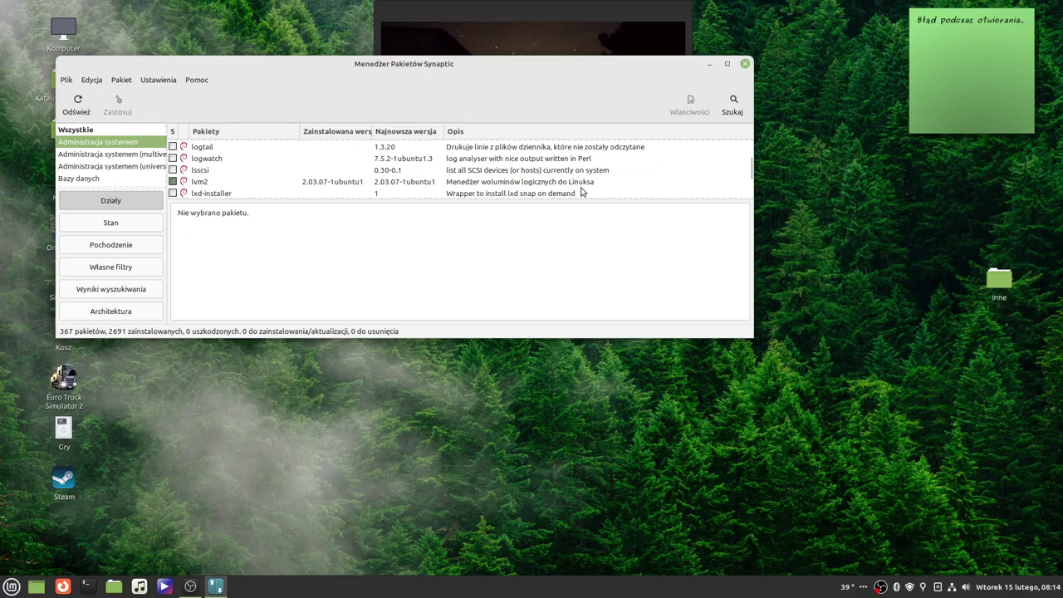
scroll(558, 190, down, 2)
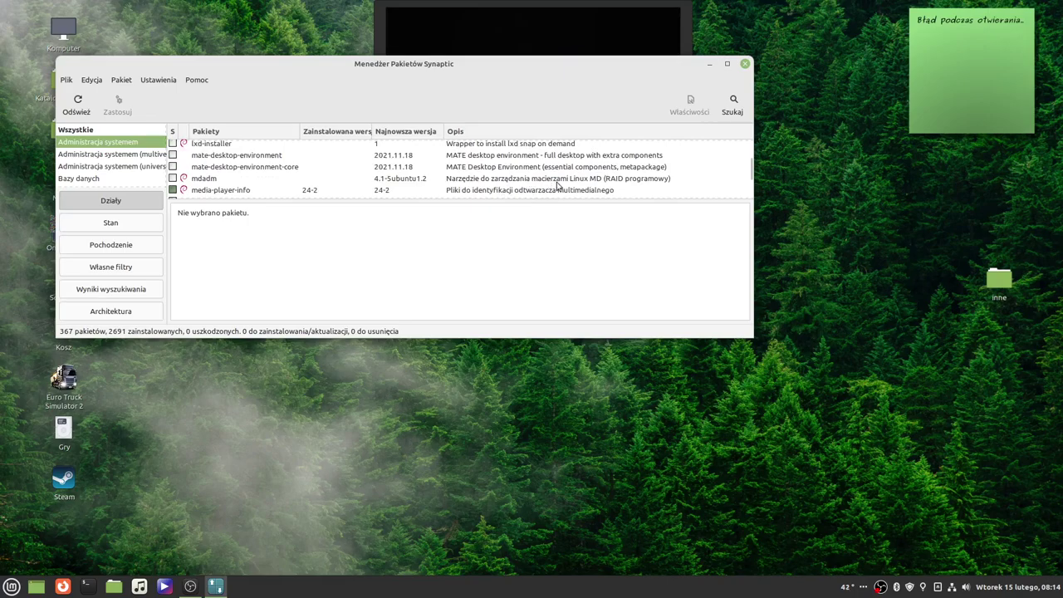
Step: Select the mdadm package and read its description of software RAID array management
click(463, 182)
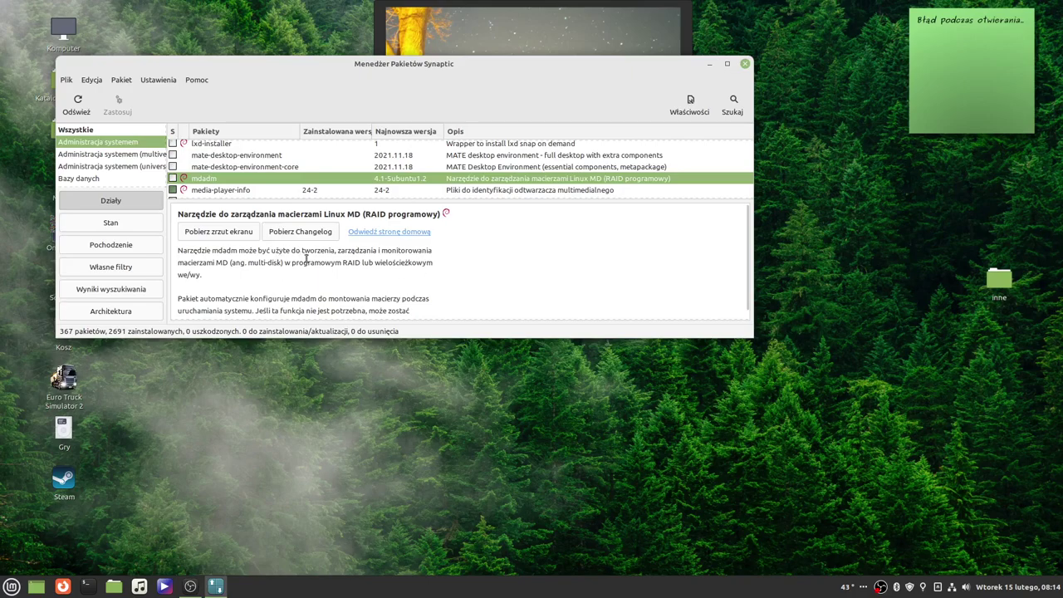
scroll(336, 284, down, 1)
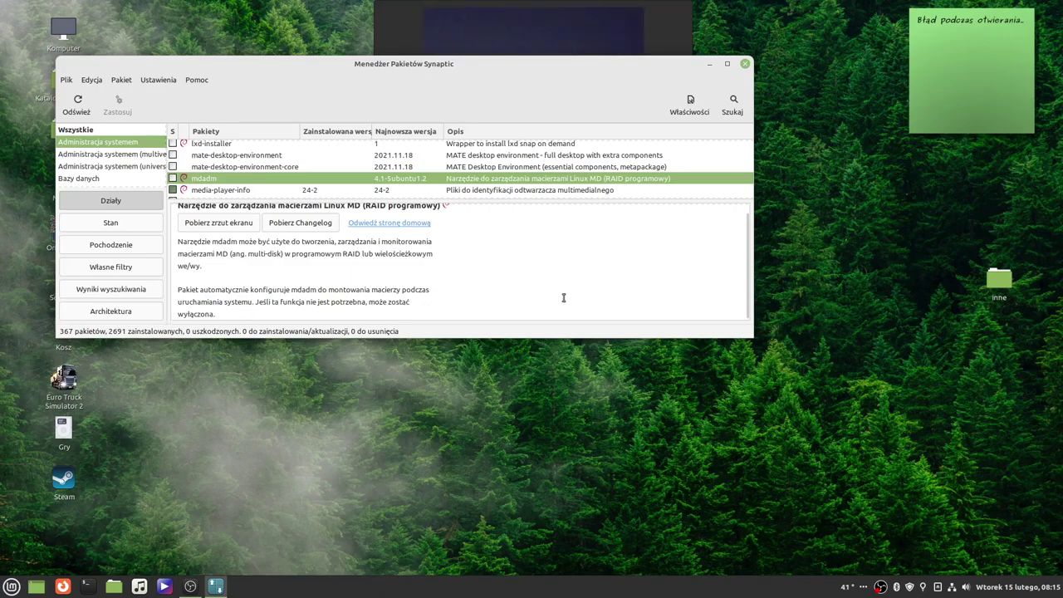
scroll(553, 172, down, 1)
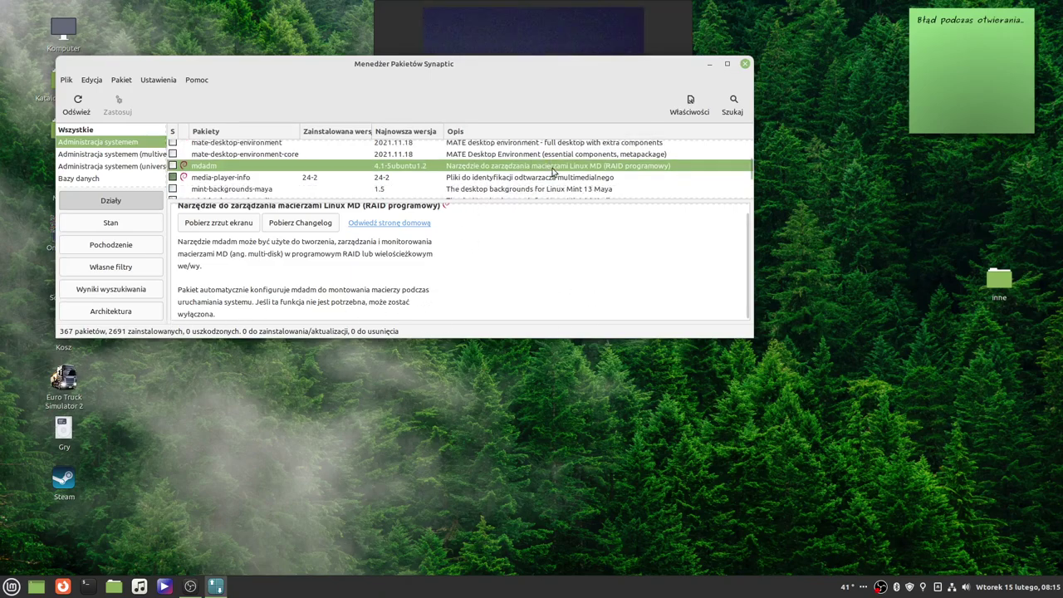
scroll(553, 171, down, 2)
scroll(552, 172, up, 2)
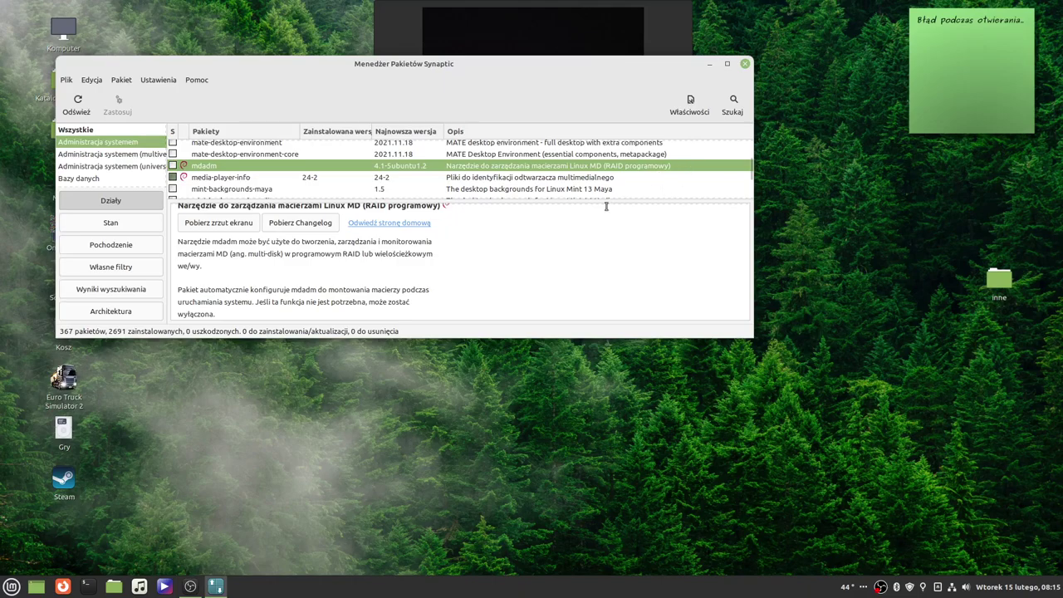
Step: Browse the Linux Mint packages from the desktop backgrounds through the mint tools to mokutil and motd-news-config
scroll(521, 192, down, 1)
scroll(508, 185, down, 3)
scroll(517, 174, down, 4)
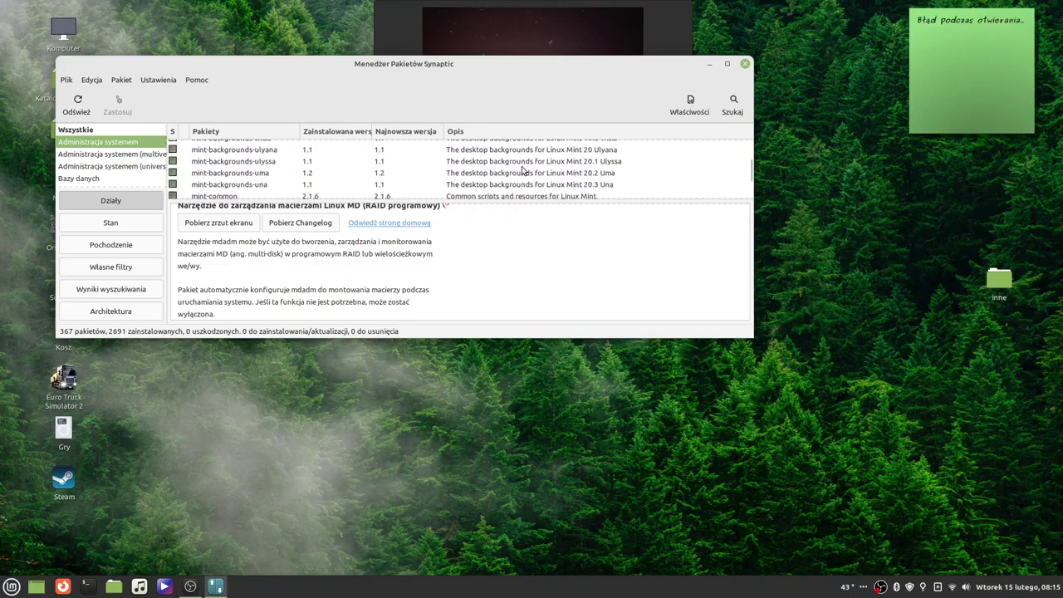
scroll(519, 171, down, 3)
scroll(542, 160, down, 1)
scroll(544, 158, down, 5)
scroll(544, 158, down, 5)
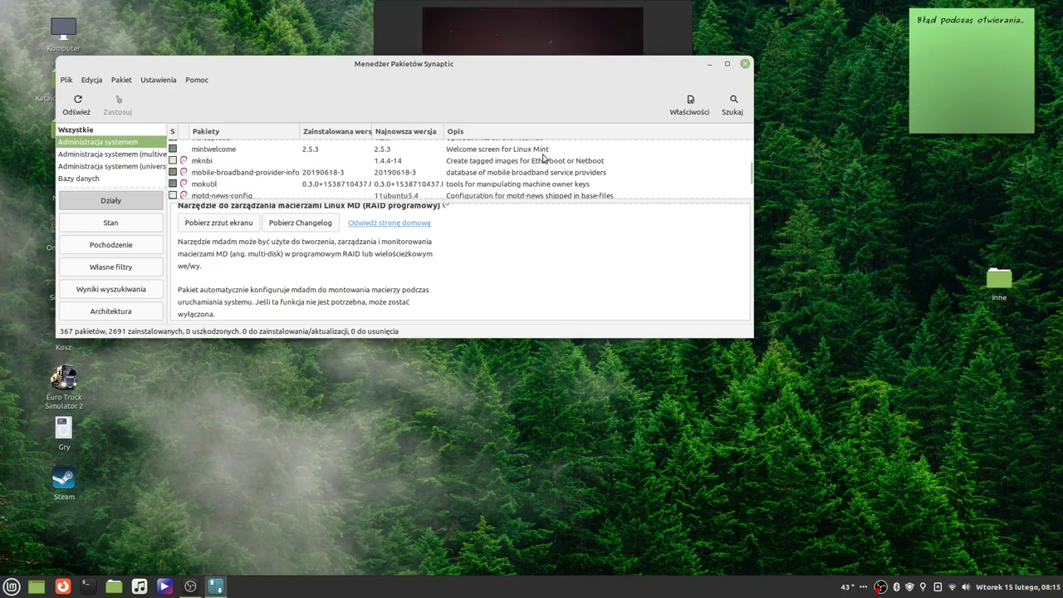
scroll(544, 158, down, 2)
Step: Return to the mdadm package and mark it for installation
scroll(544, 158, up, 2)
scroll(544, 156, up, 10)
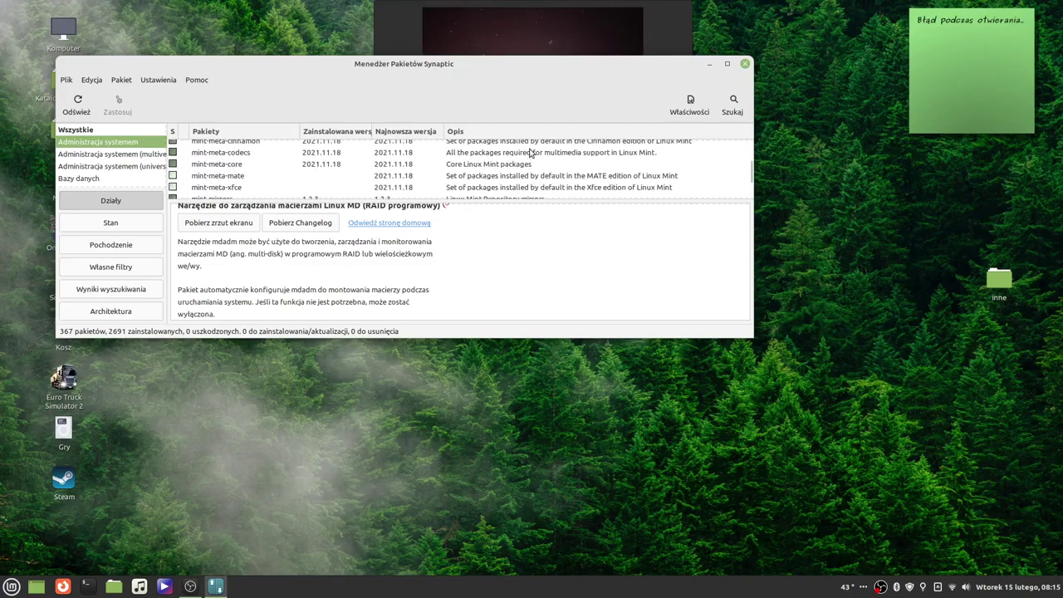
scroll(528, 153, up, 8)
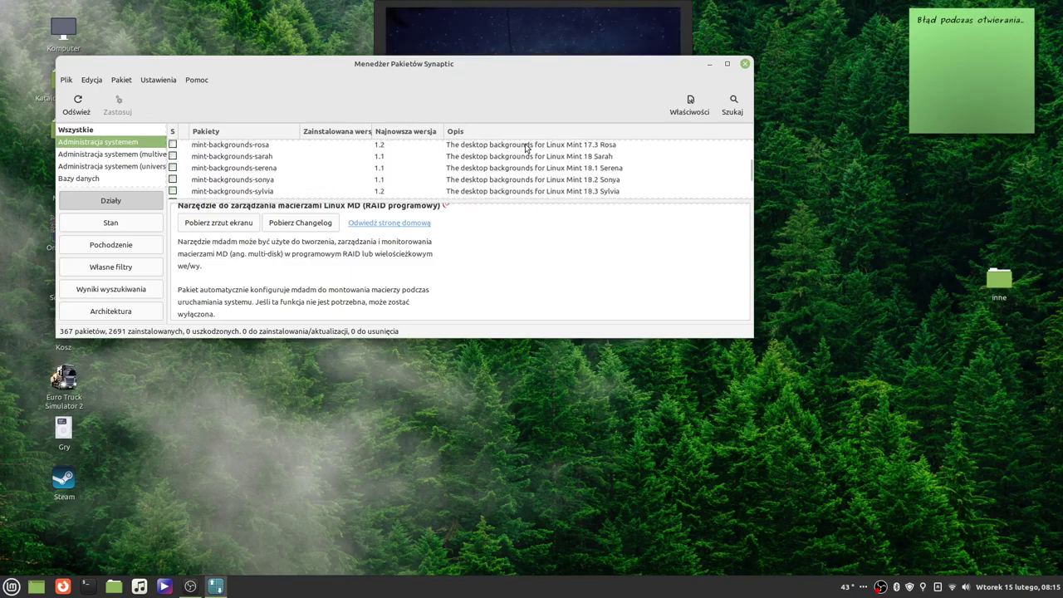
scroll(524, 147, up, 3)
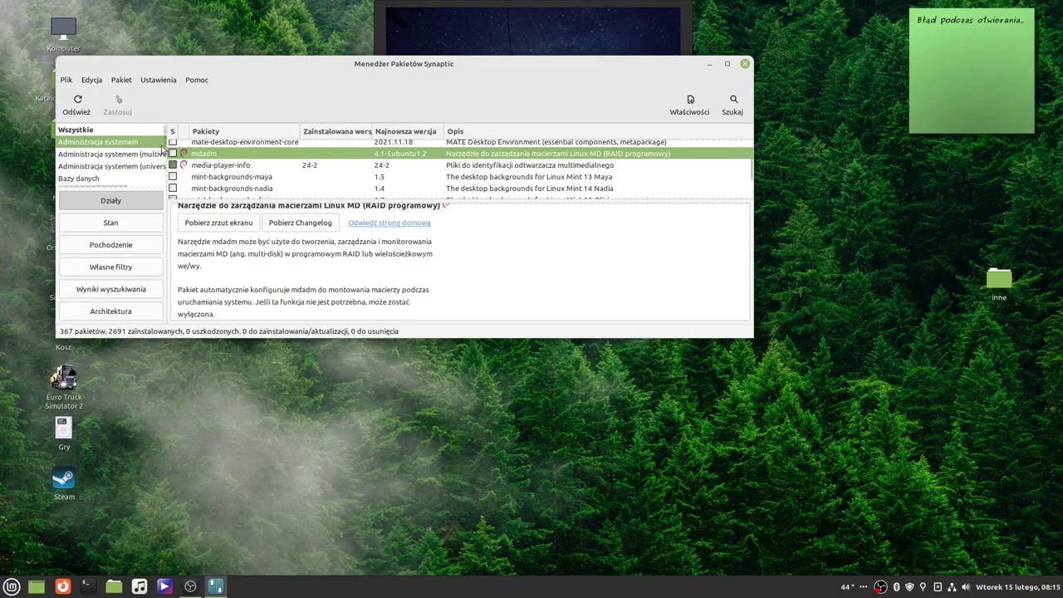
click(174, 155)
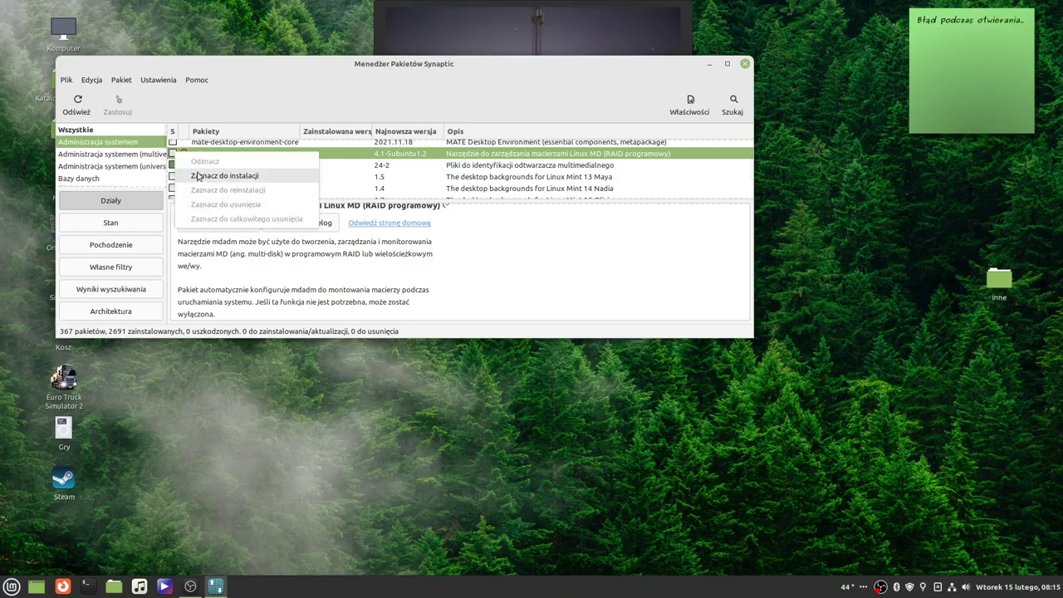
click(202, 174)
Step: Continue past the Linux Mint packages and examine the entries from mount and msr-tools through netbase to nvidia-prime and nvme-cli
scroll(501, 172, down, 3)
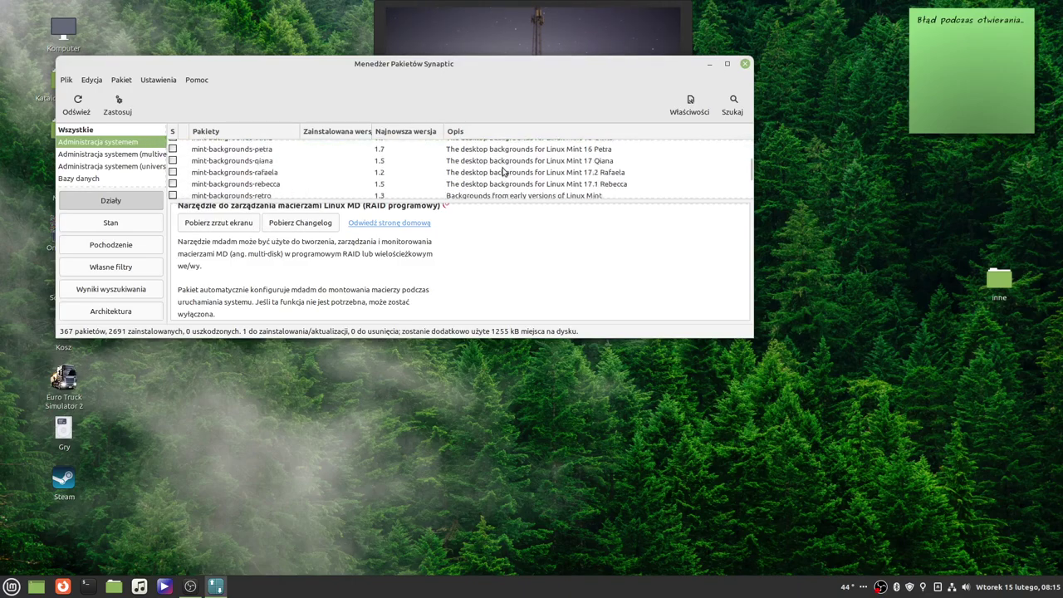
scroll(500, 172, down, 6)
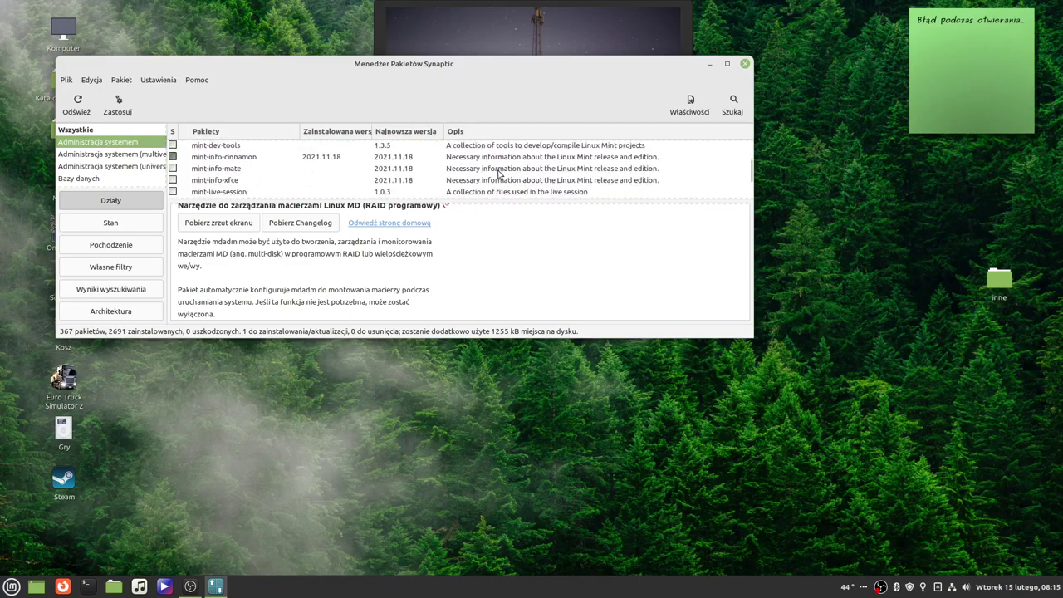
scroll(501, 173, down, 5)
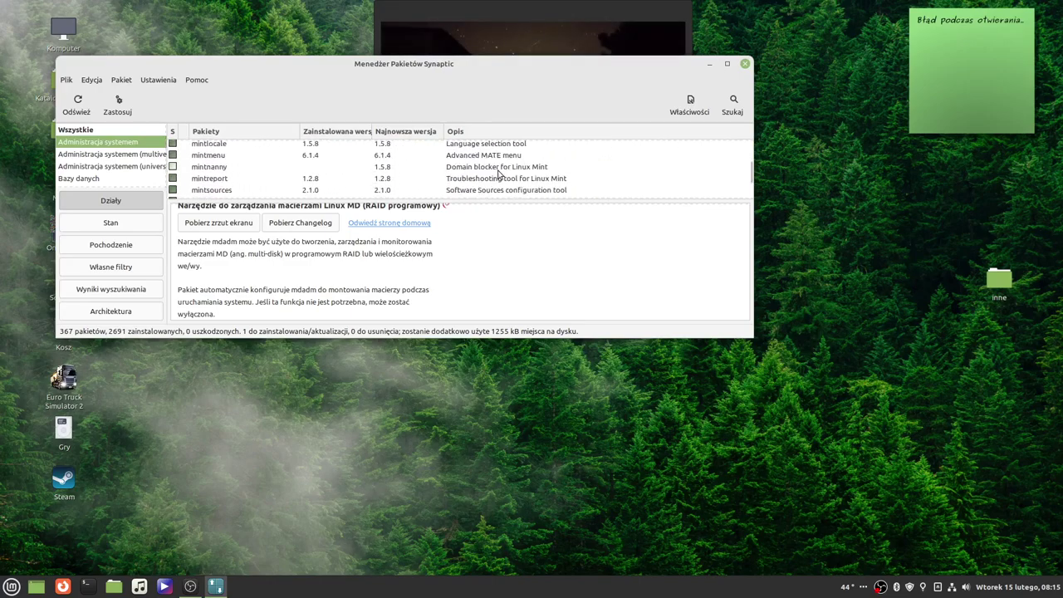
scroll(522, 160, down, 5)
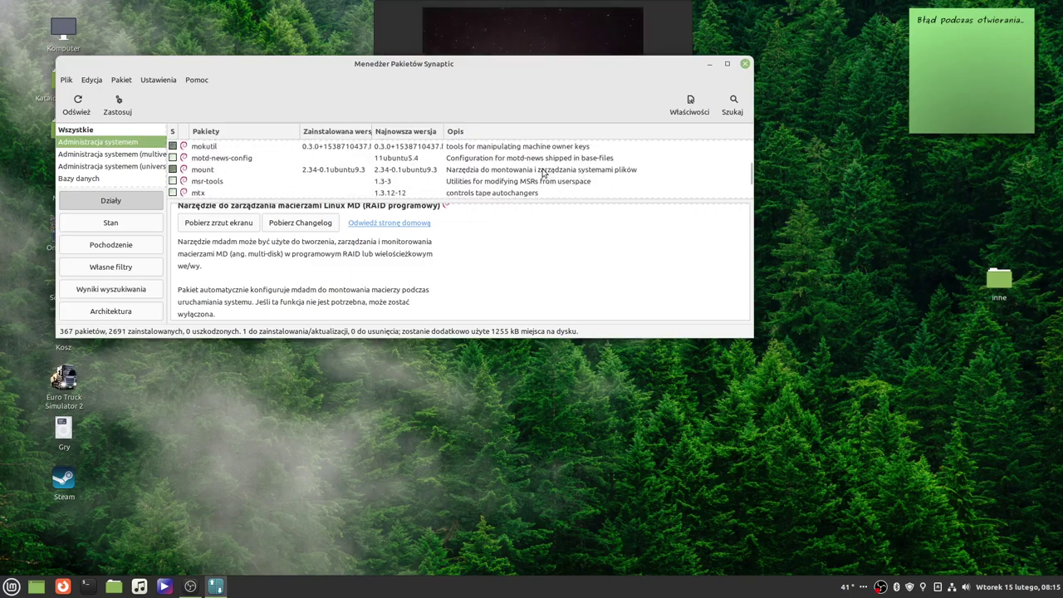
scroll(521, 185, down, 4)
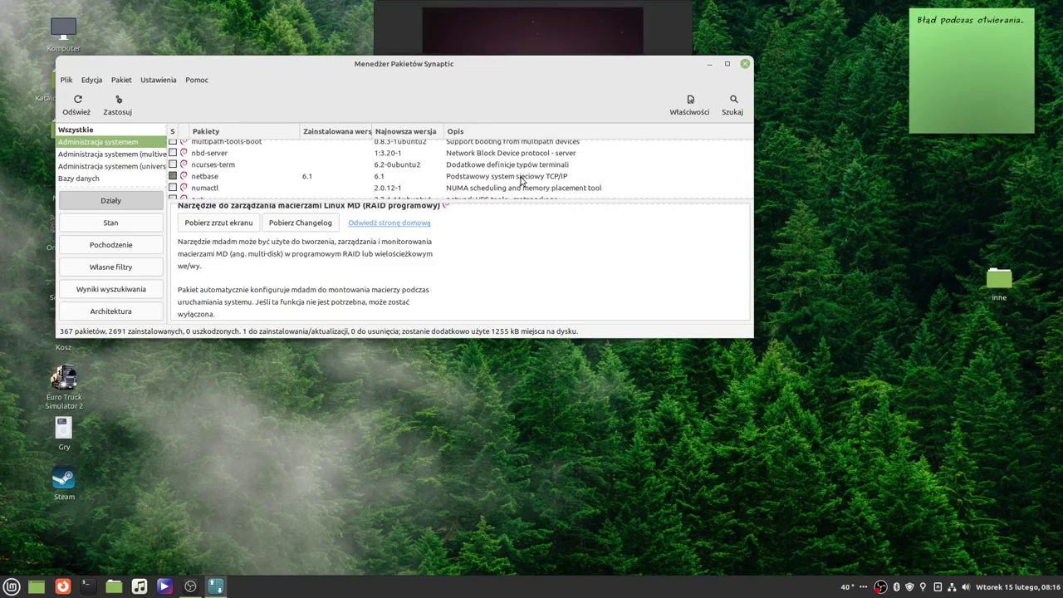
scroll(521, 181, down, 1)
scroll(521, 181, down, 5)
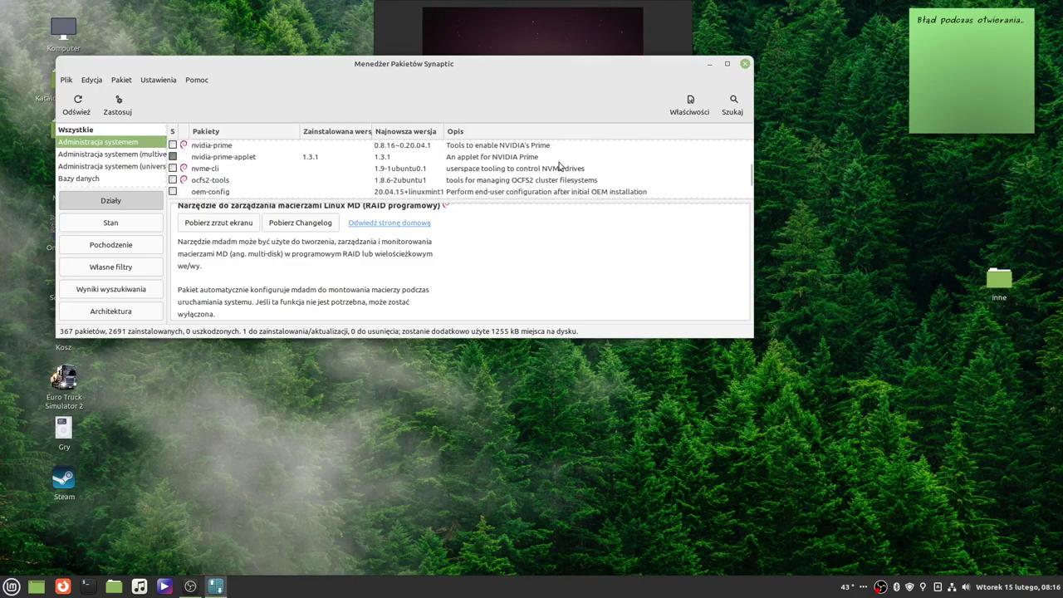
Step: Inspect the packages from oem-config, open-vm-tools and openhpi through pacemaker and parted to pciutils and pcmciautils
scroll(517, 181, down, 2)
scroll(518, 177, down, 1)
scroll(518, 178, down, 1)
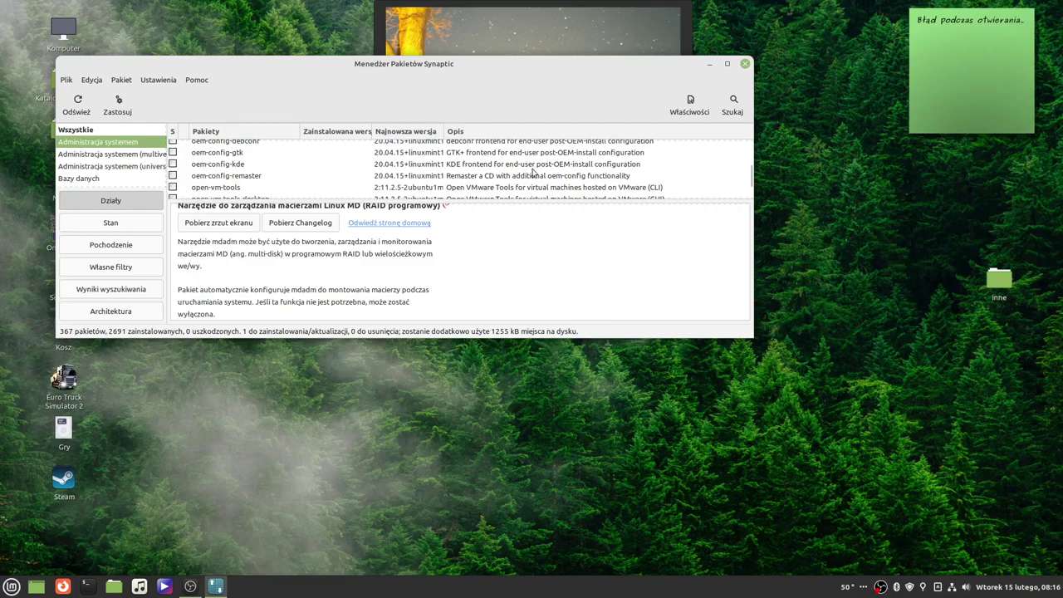
scroll(551, 172, down, 3)
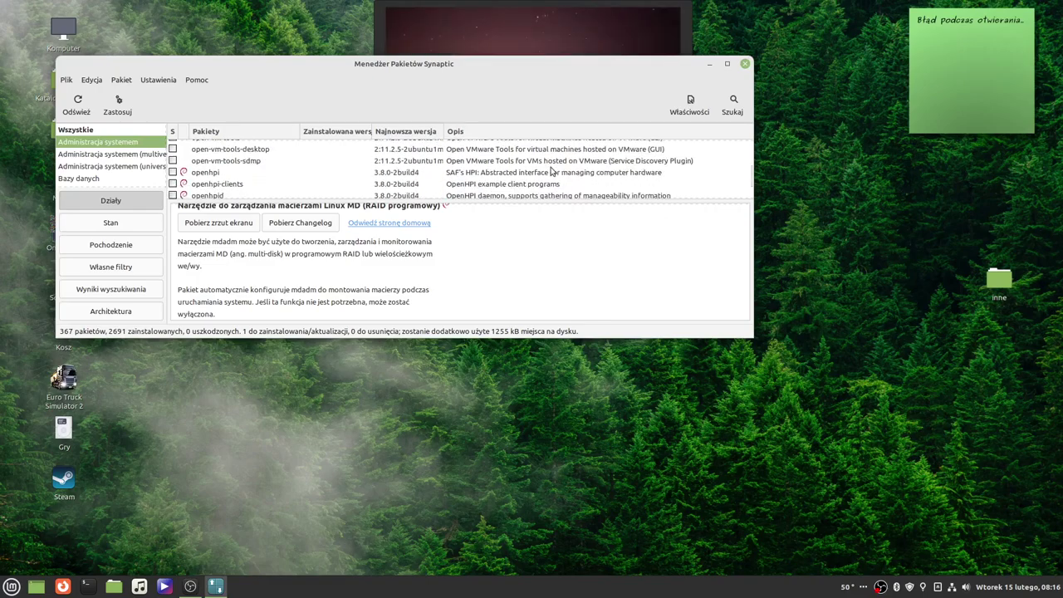
scroll(551, 172, down, 1)
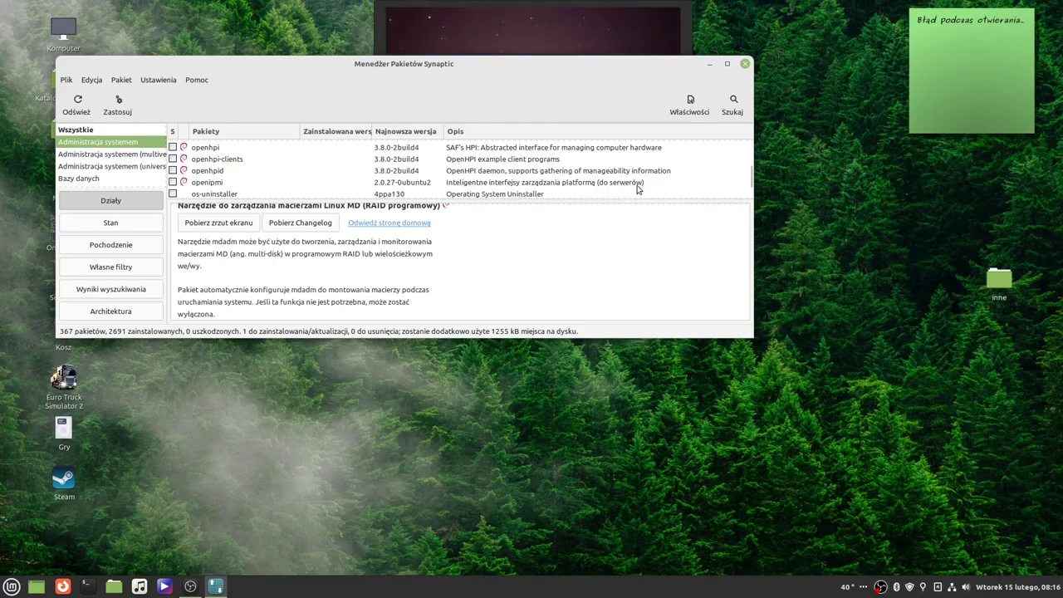
scroll(562, 196, down, 1)
scroll(568, 179, down, 4)
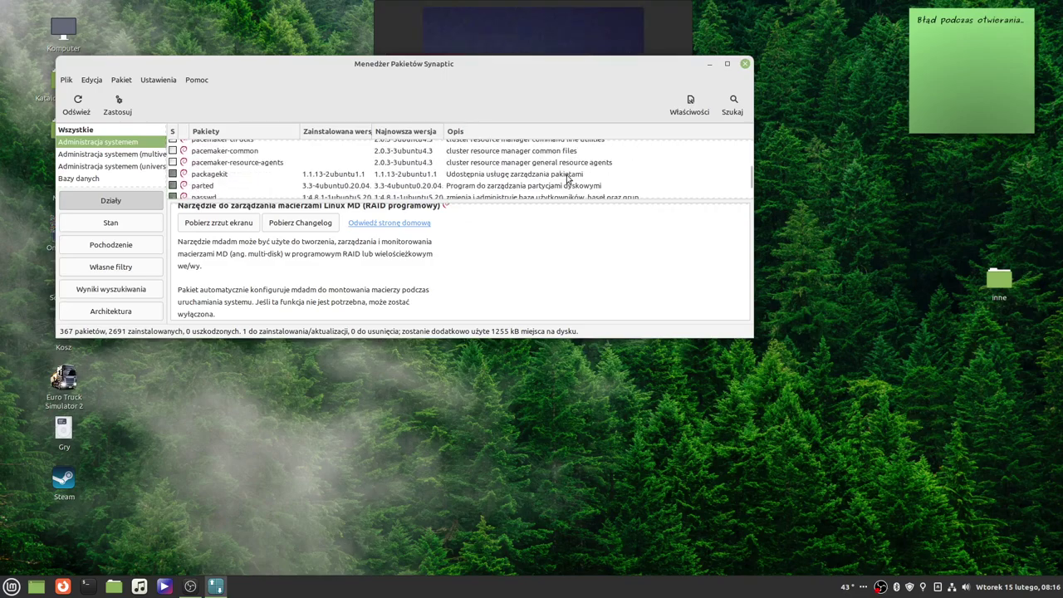
scroll(556, 178, down, 1)
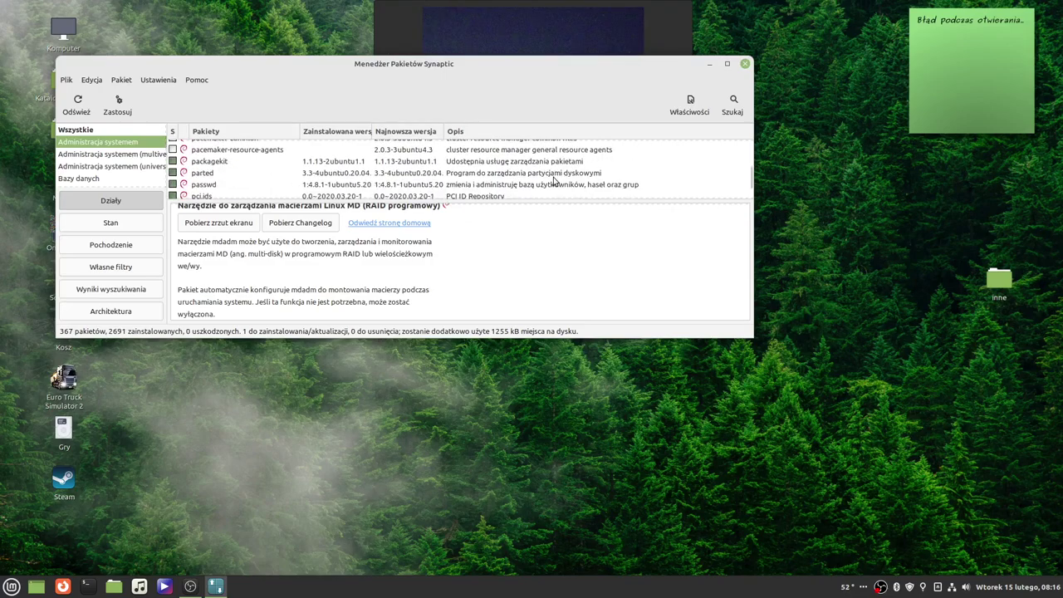
scroll(555, 179, down, 1)
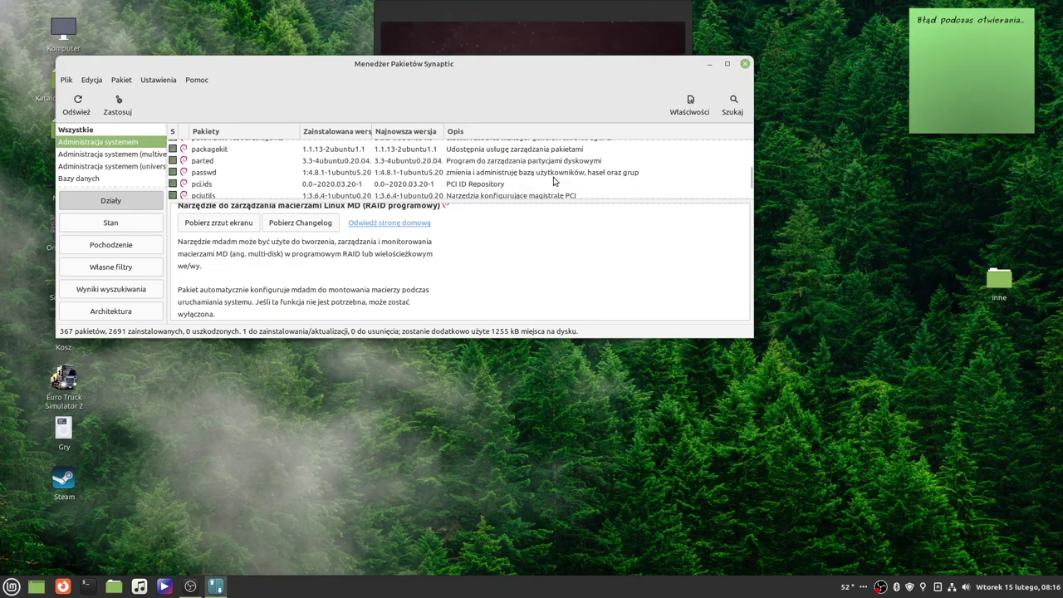
scroll(555, 180, down, 1)
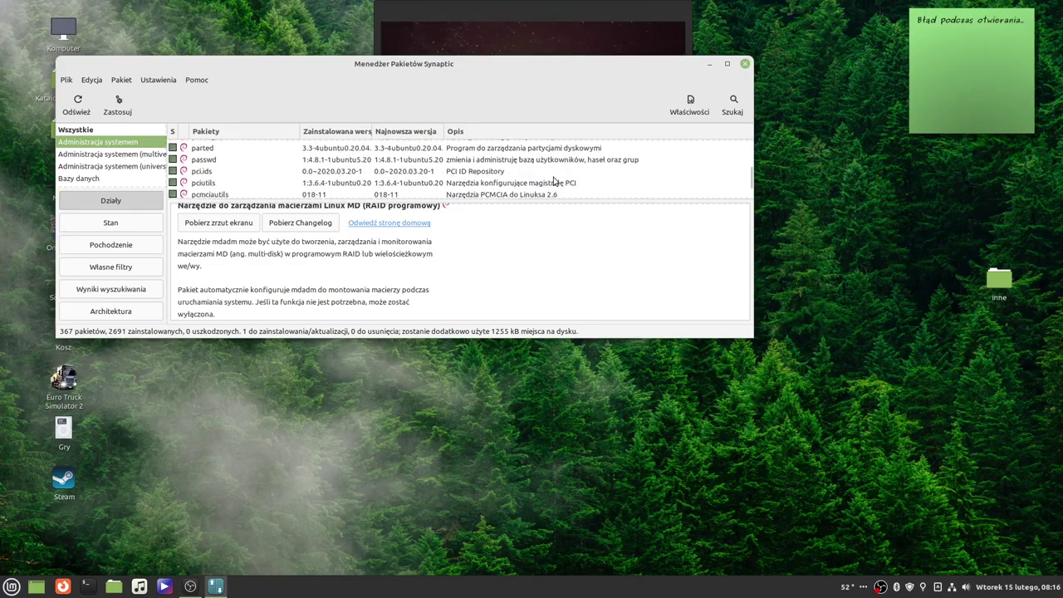
Step: Mark the quota package for installation and accept its additional dependencies, libtirpc-common and libtirpc3
scroll(570, 186, down, 1)
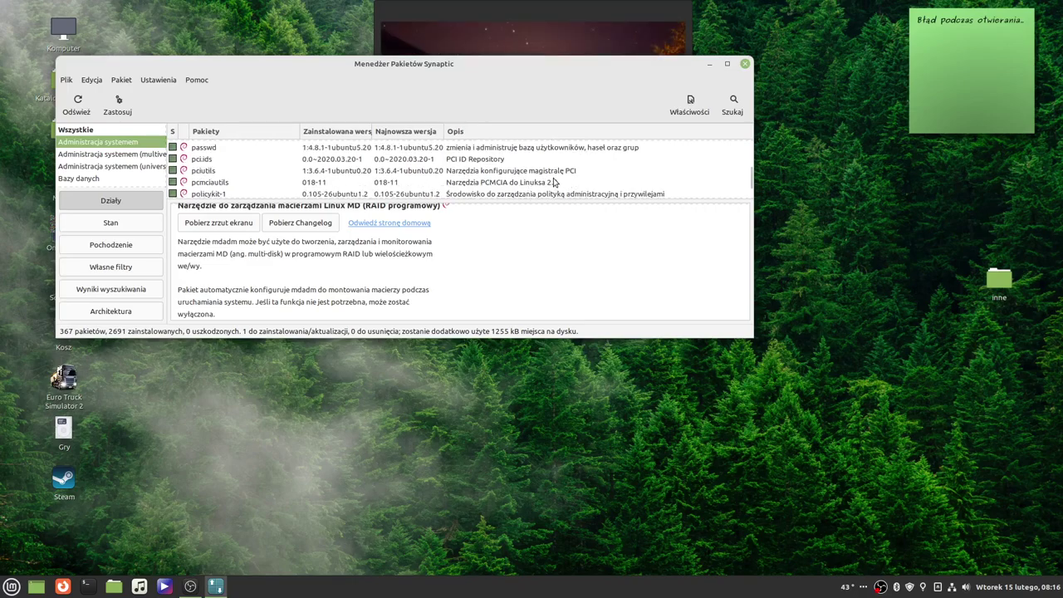
scroll(555, 182, down, 5)
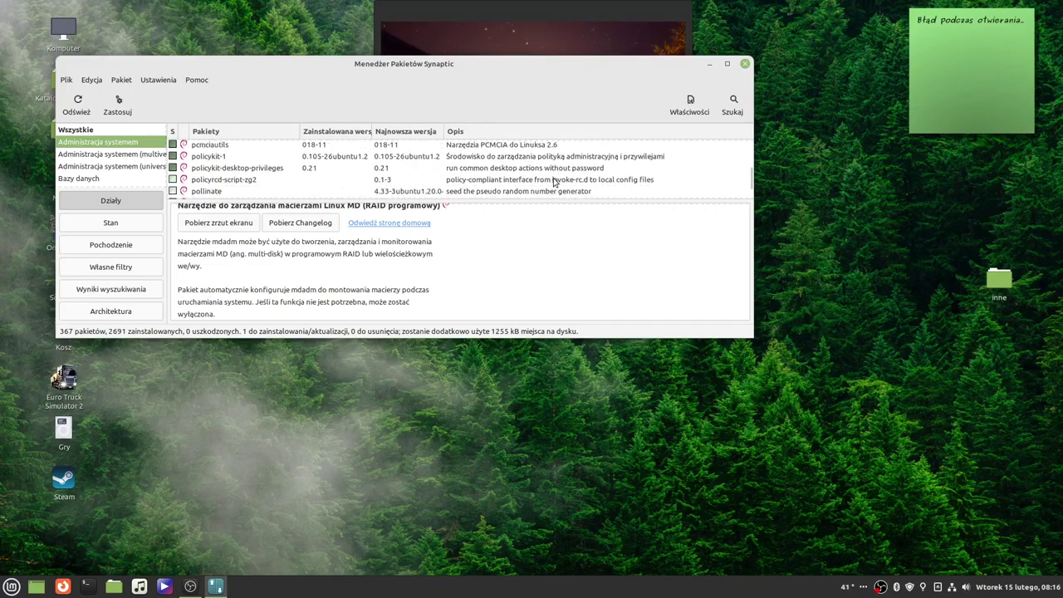
scroll(555, 181, down, 4)
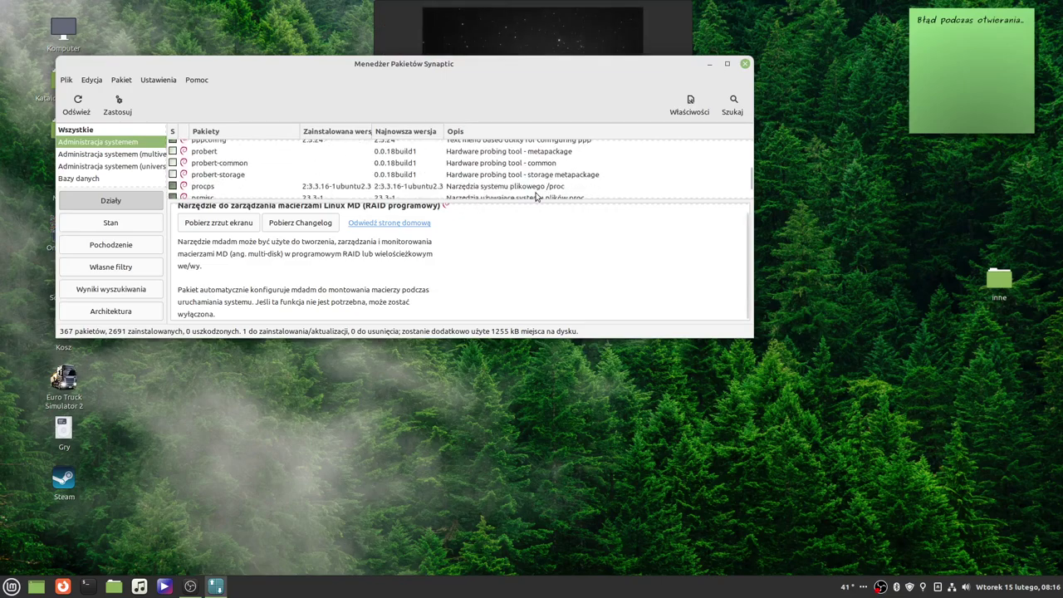
scroll(581, 196, down, 1)
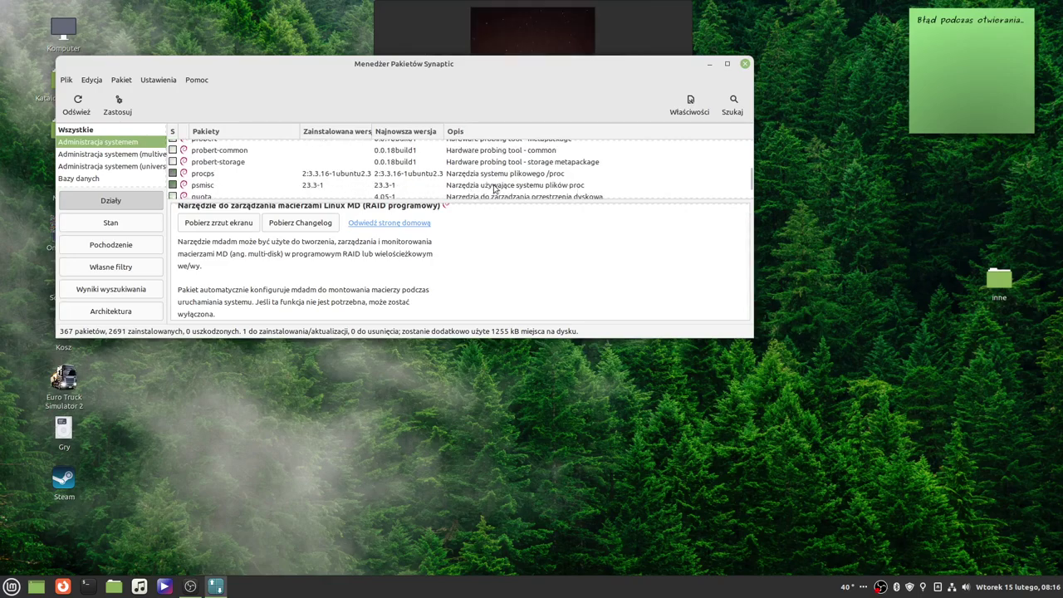
scroll(502, 188, down, 2)
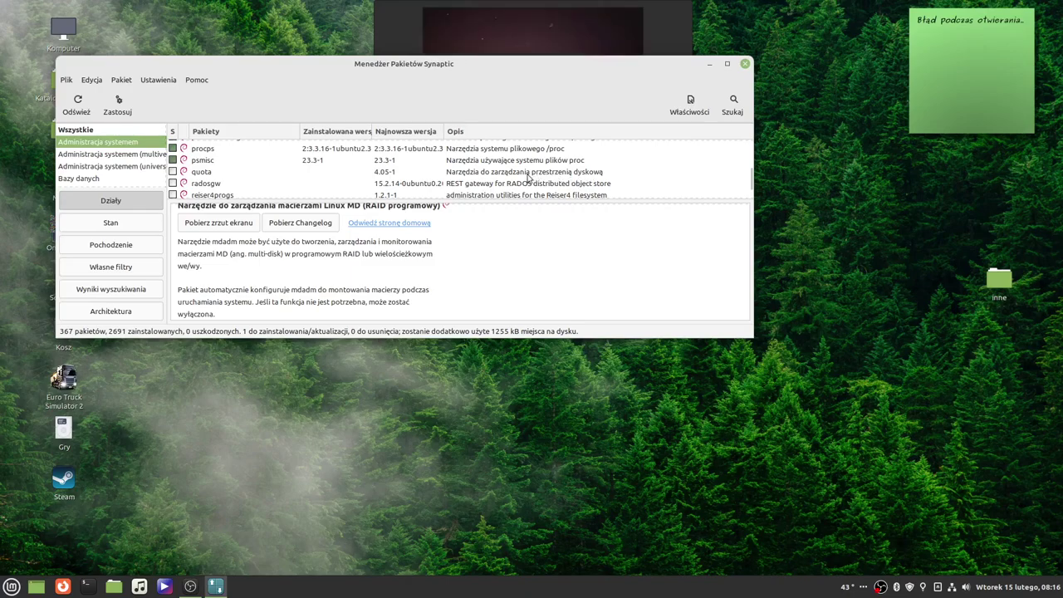
click(541, 172)
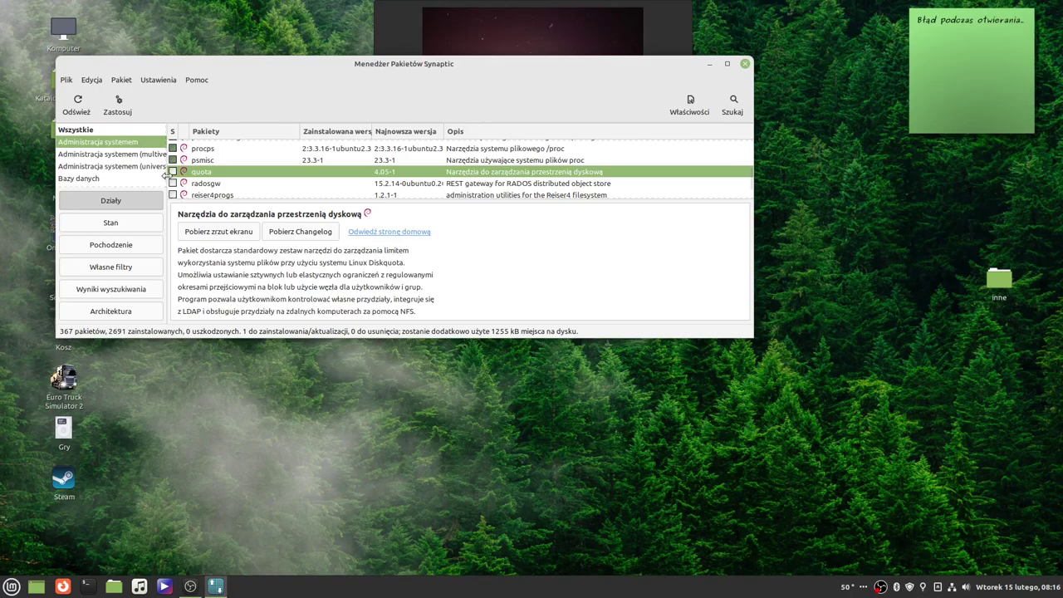
click(173, 172)
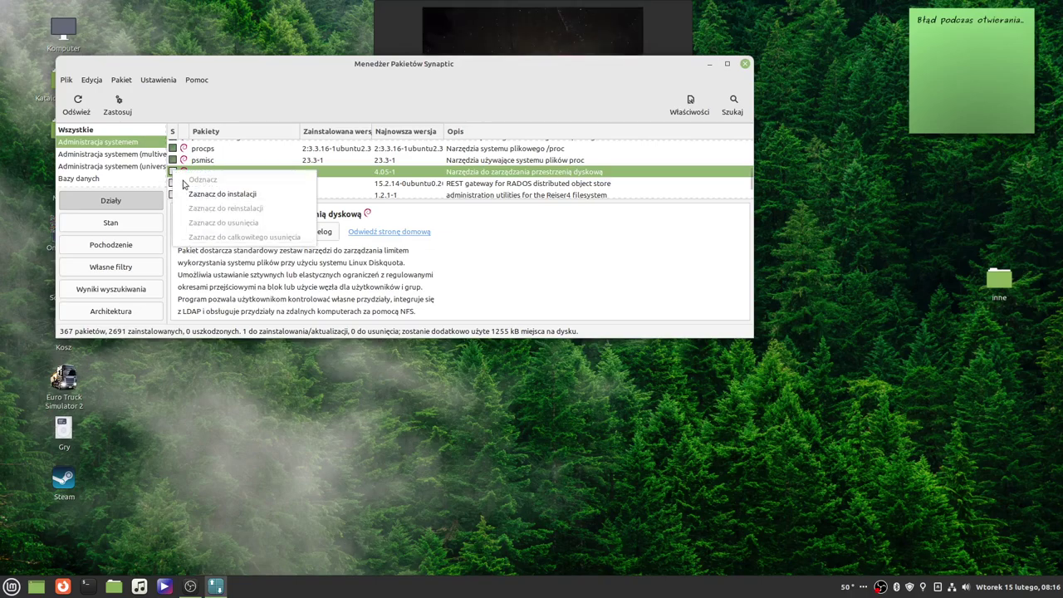
click(253, 197)
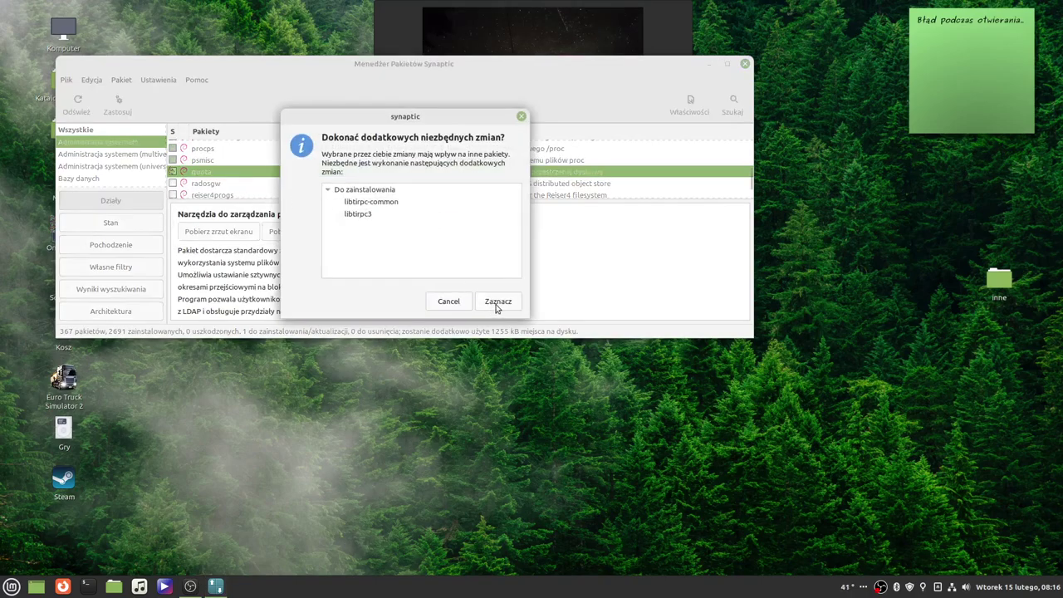
click(497, 302)
Step: Look through the packages from radosgw through rsyslog to shim and make the package manager window taller
scroll(530, 179, down, 2)
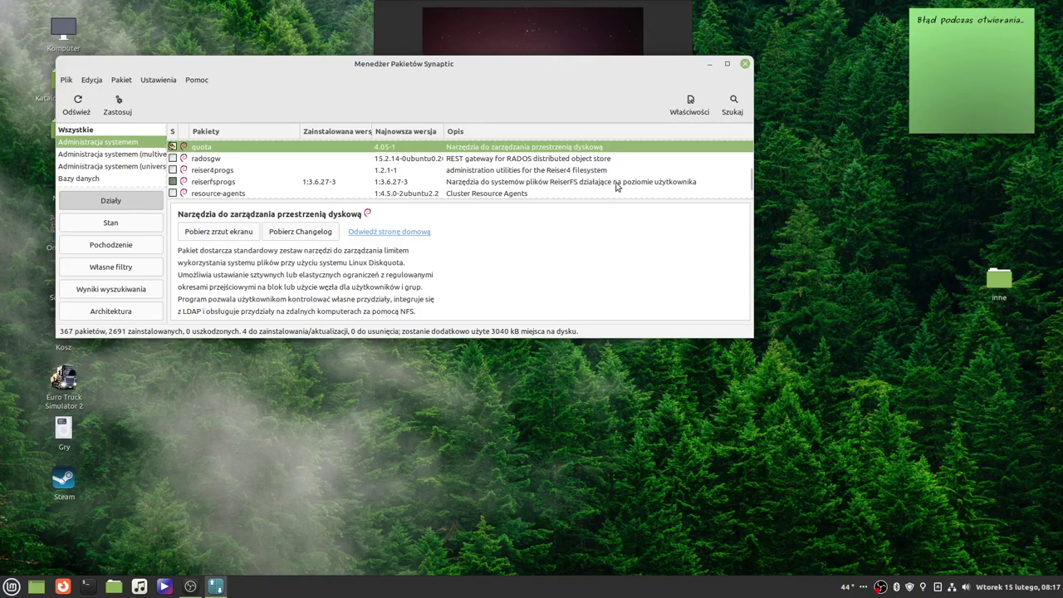
scroll(507, 177, down, 2)
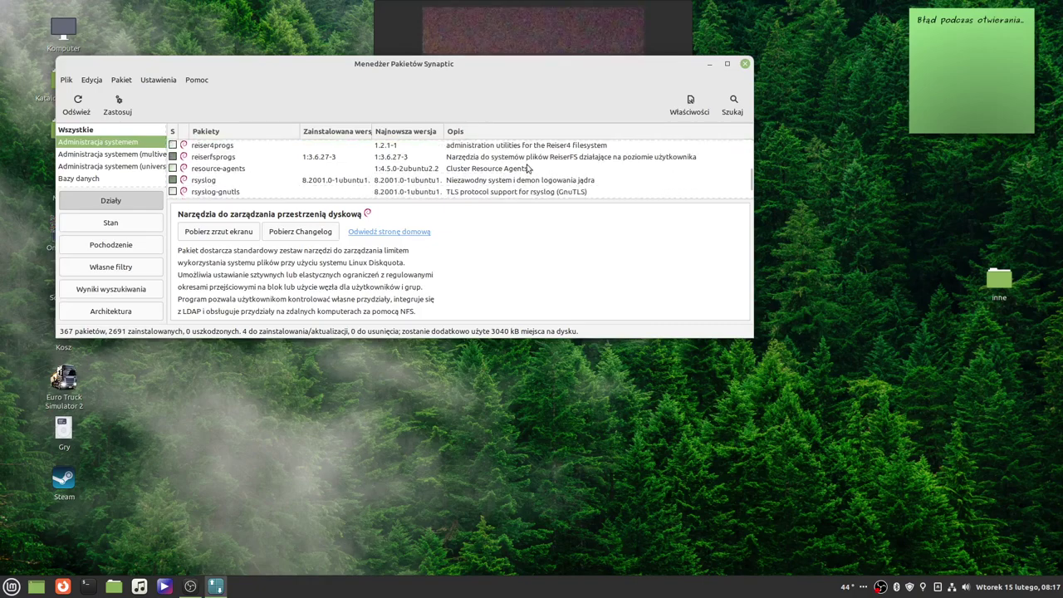
scroll(594, 174, down, 3)
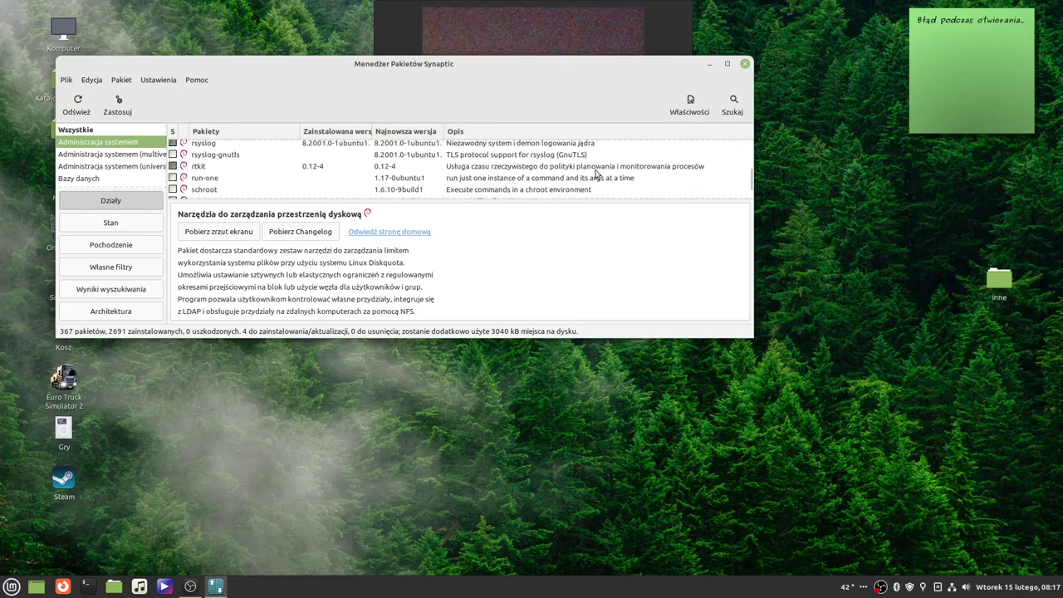
scroll(572, 158, down, 4)
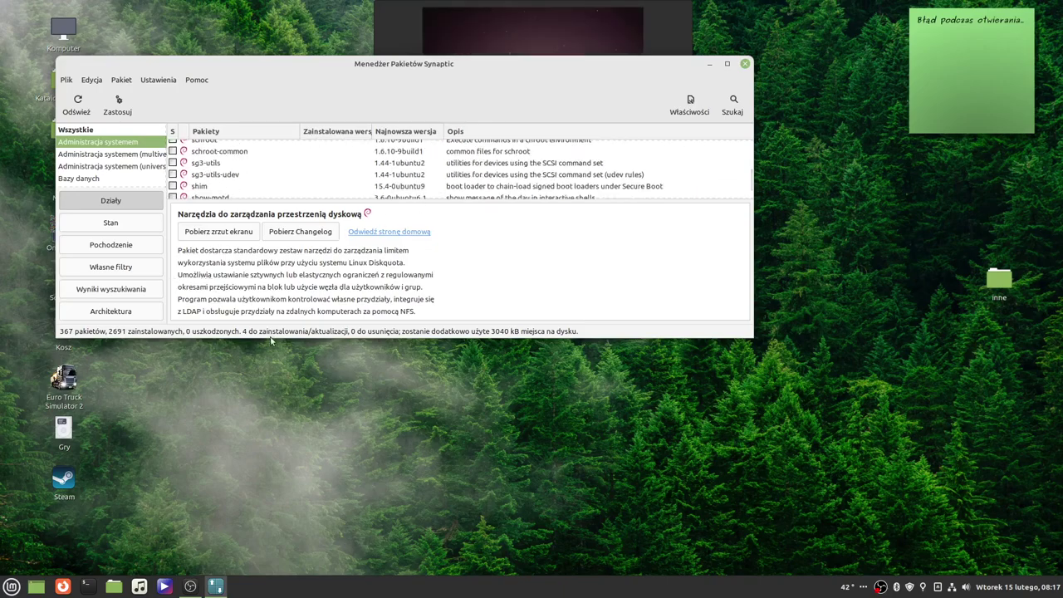
drag(288, 336, 290, 446)
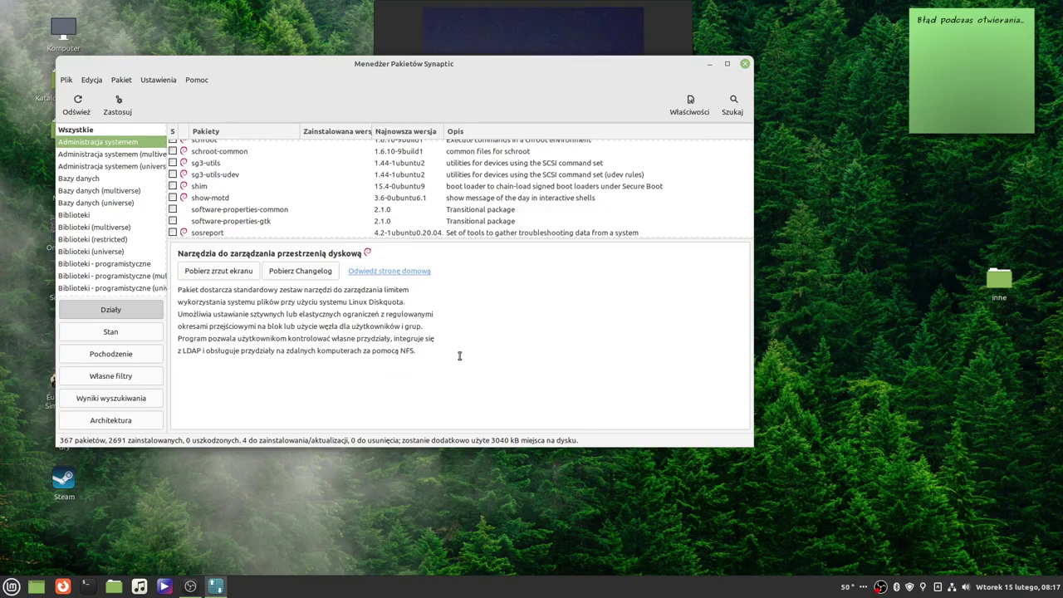
Step: Review the packages from show-motd through sudo and systemd to tasksel, and read tasksel's description
scroll(570, 208, down, 3)
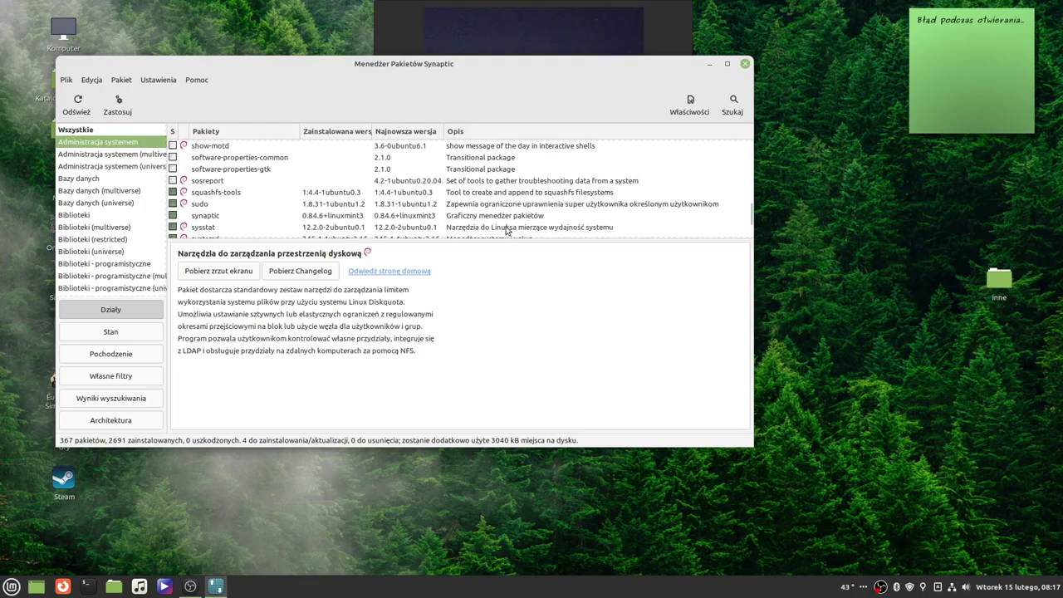
scroll(507, 230, down, 2)
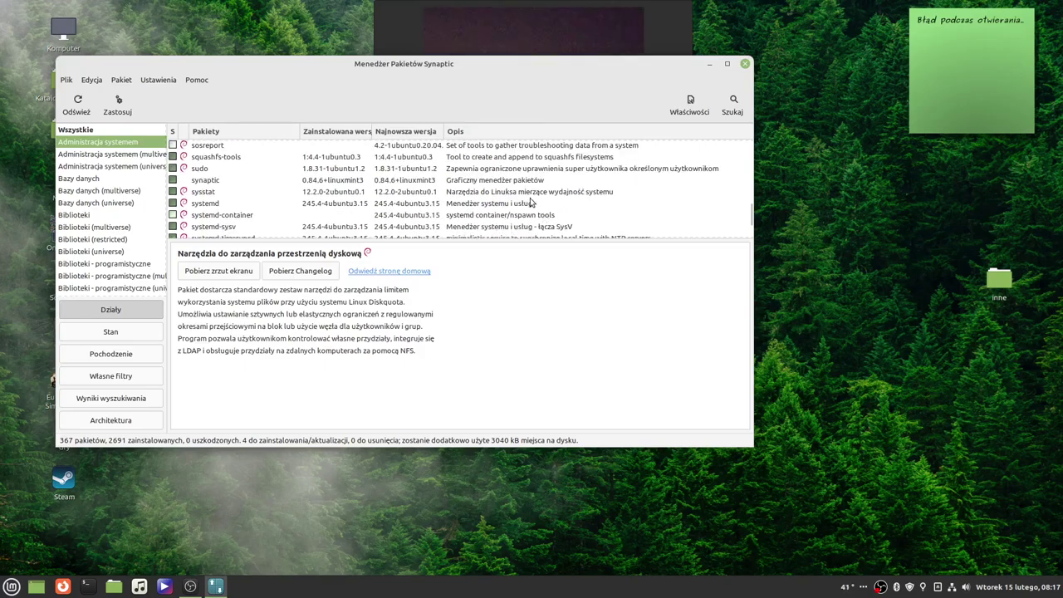
scroll(531, 203, down, 1)
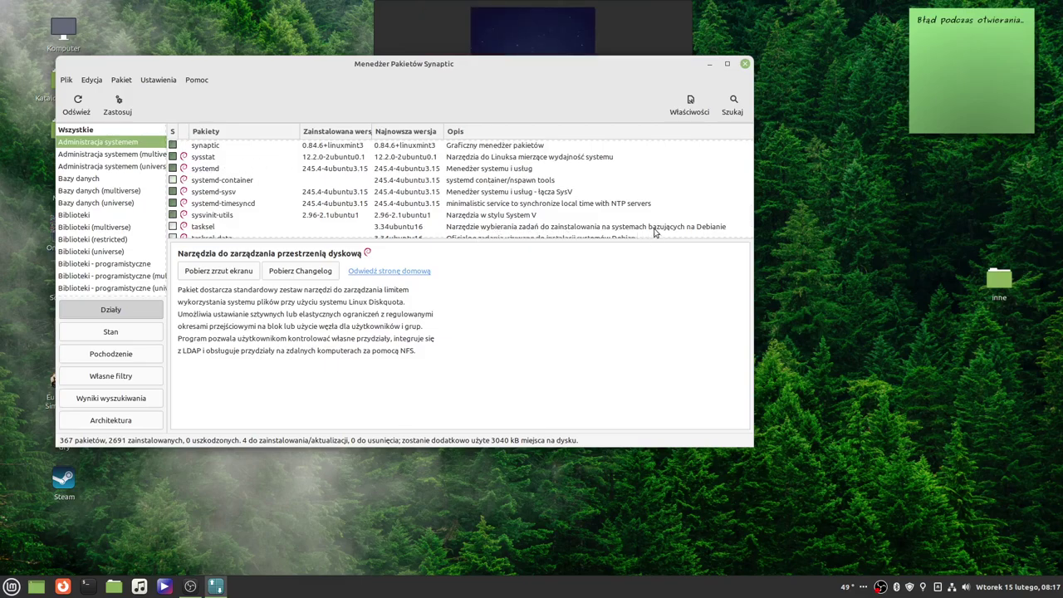
scroll(654, 233, down, 1)
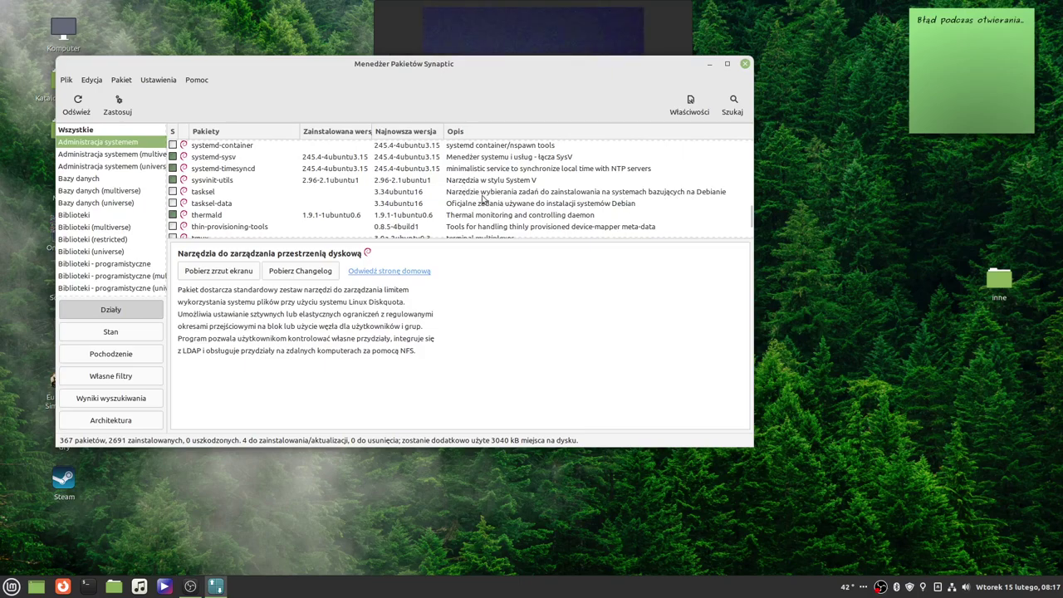
click(564, 195)
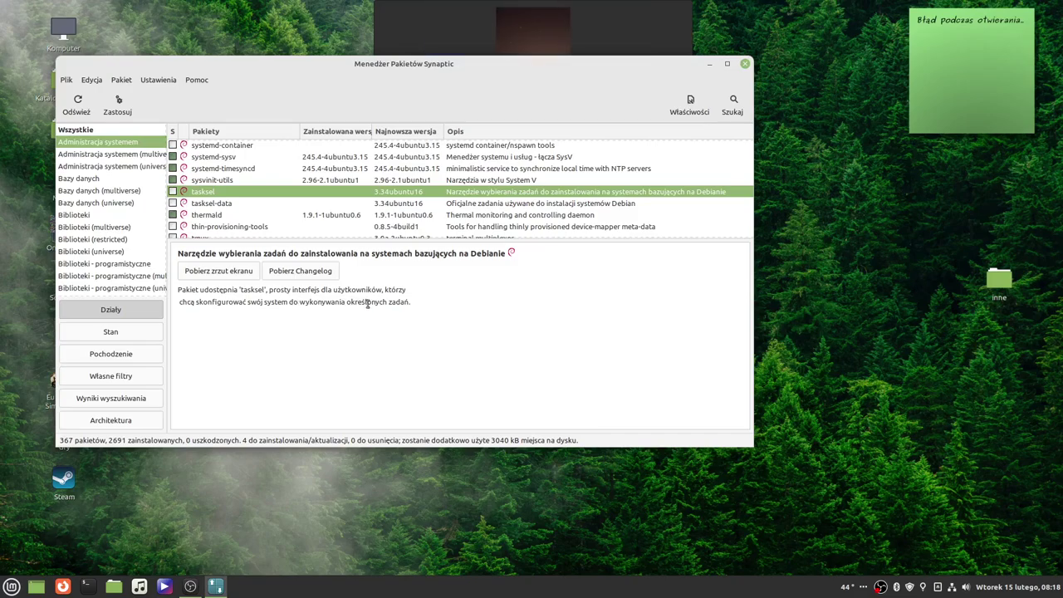
Step: Mark the unattended-upgrades package for installation and accept its additional dependency, python3-distro-info
scroll(531, 214, down, 5)
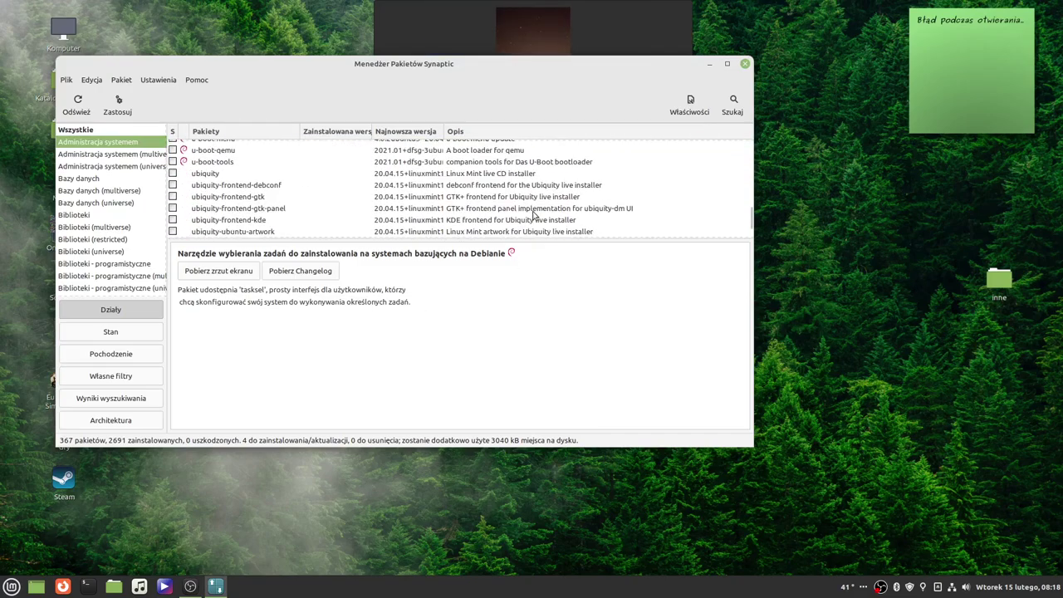
scroll(555, 166, down, 2)
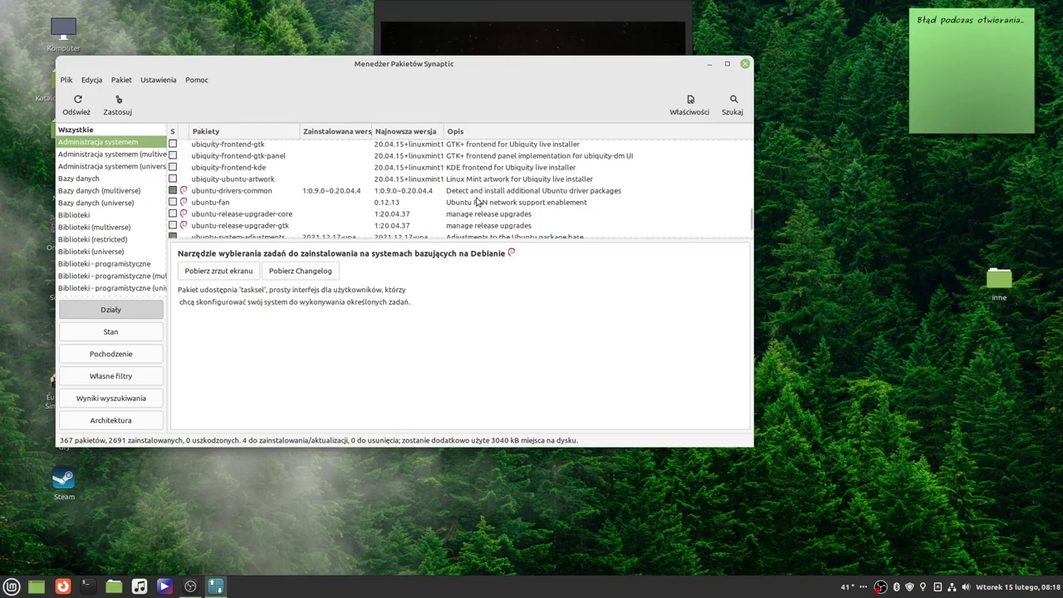
scroll(540, 215, down, 2)
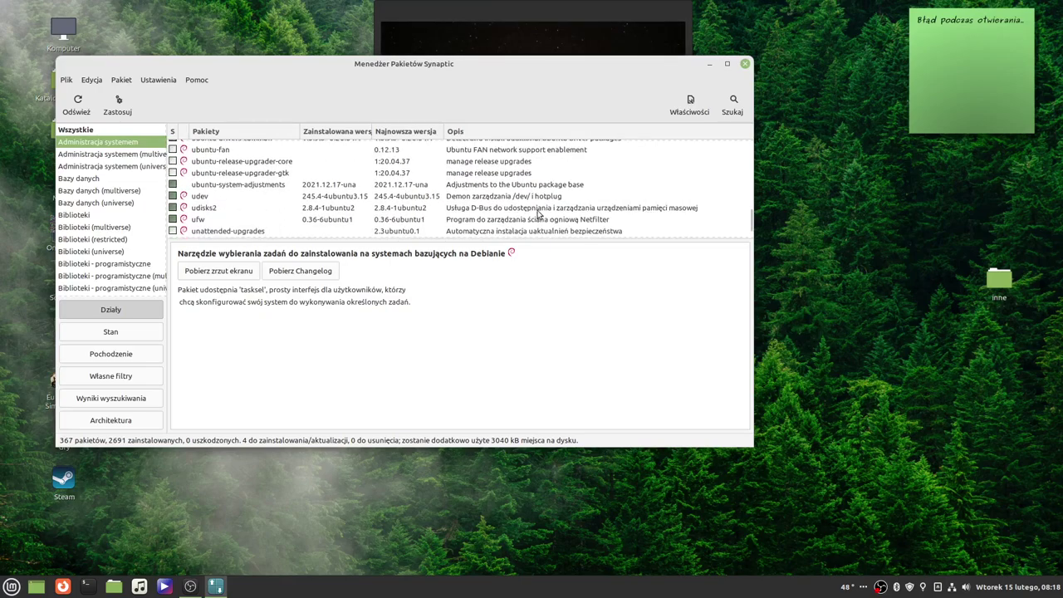
scroll(538, 214, down, 1)
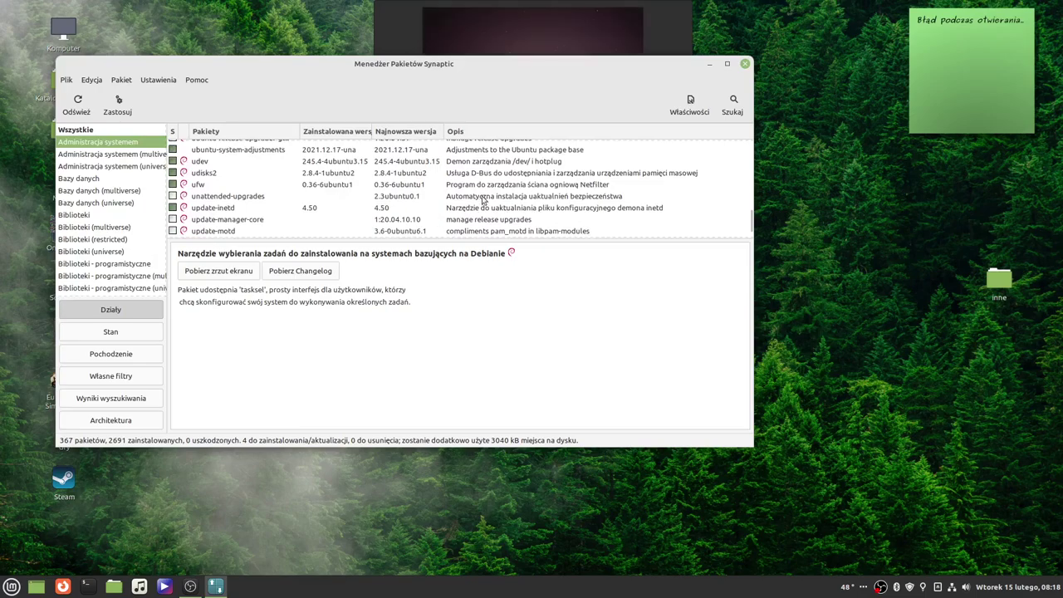
click(575, 197)
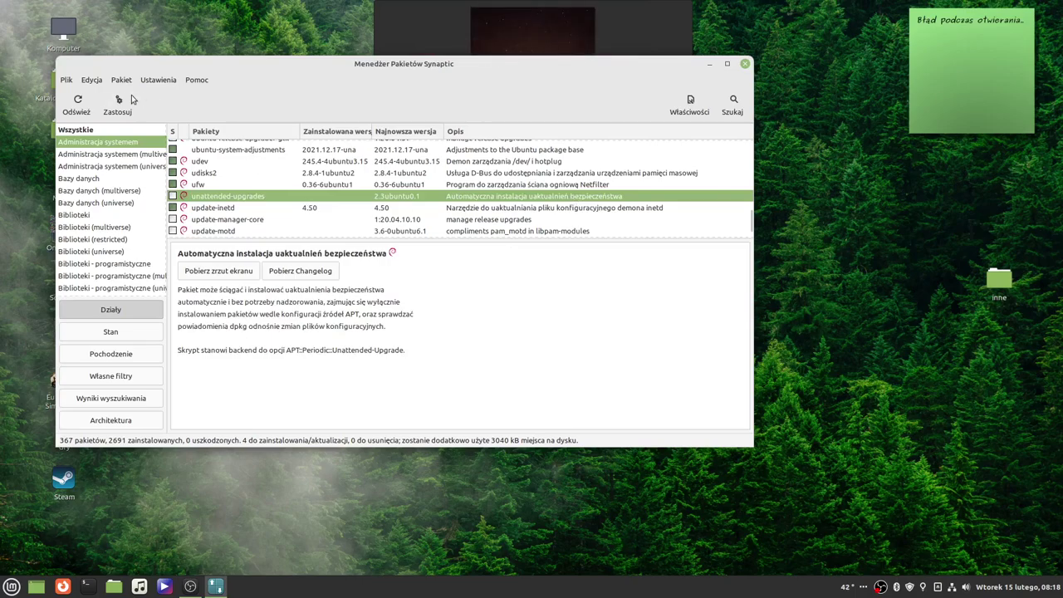
click(182, 198)
click(239, 220)
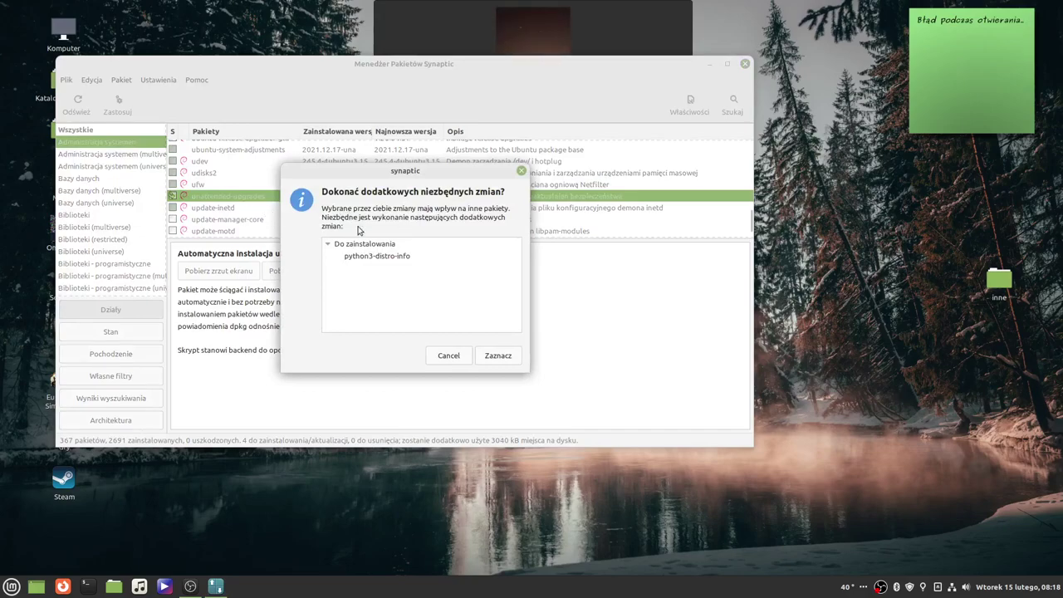
click(502, 354)
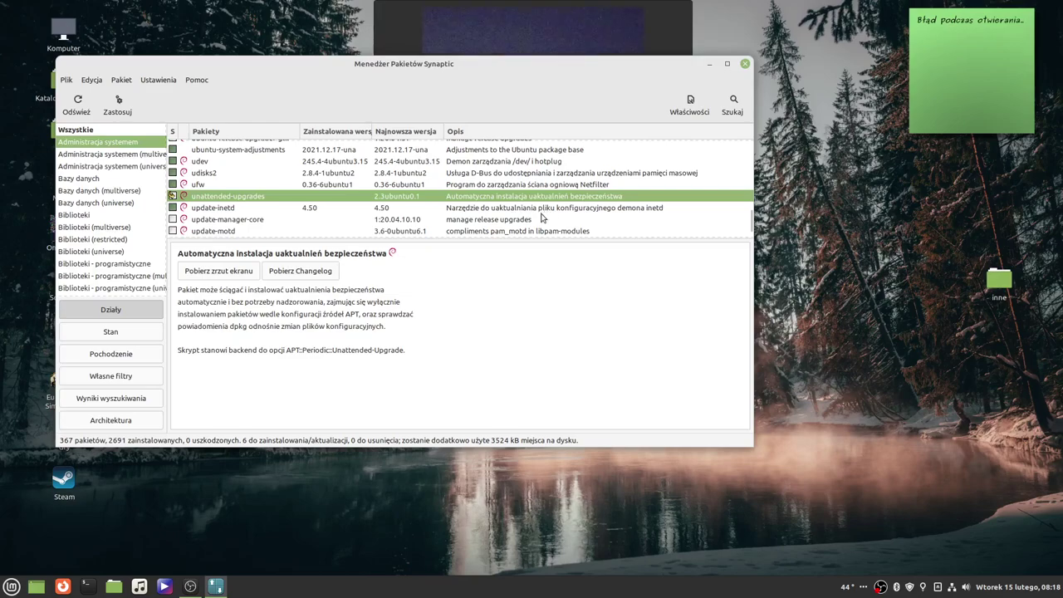
Step: Examine the remaining system administration packages from update-inetd through wine-installer and xfsprogs to zsys
scroll(519, 221, down, 2)
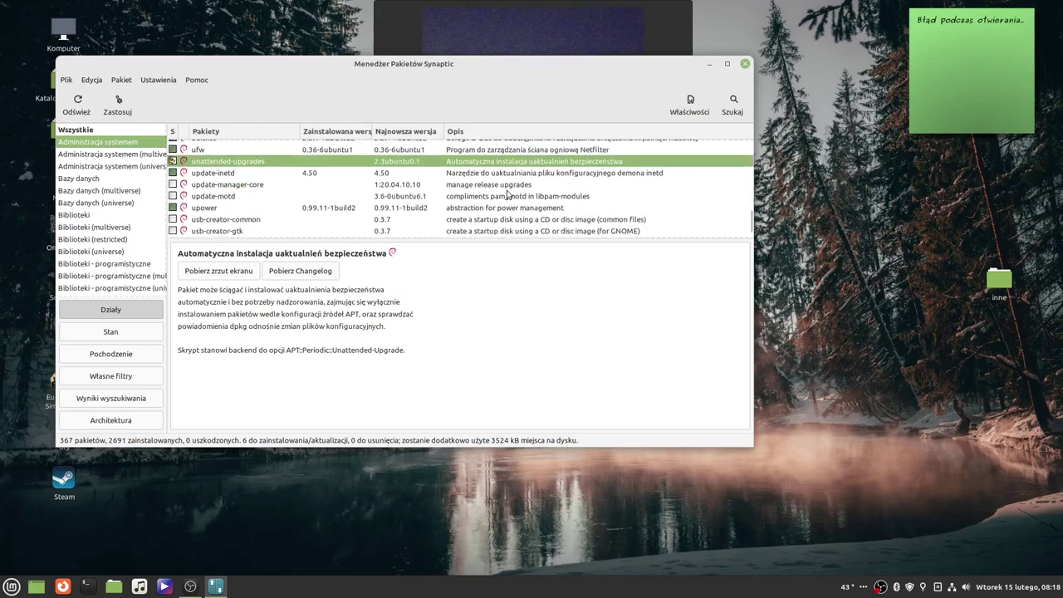
scroll(507, 194, down, 5)
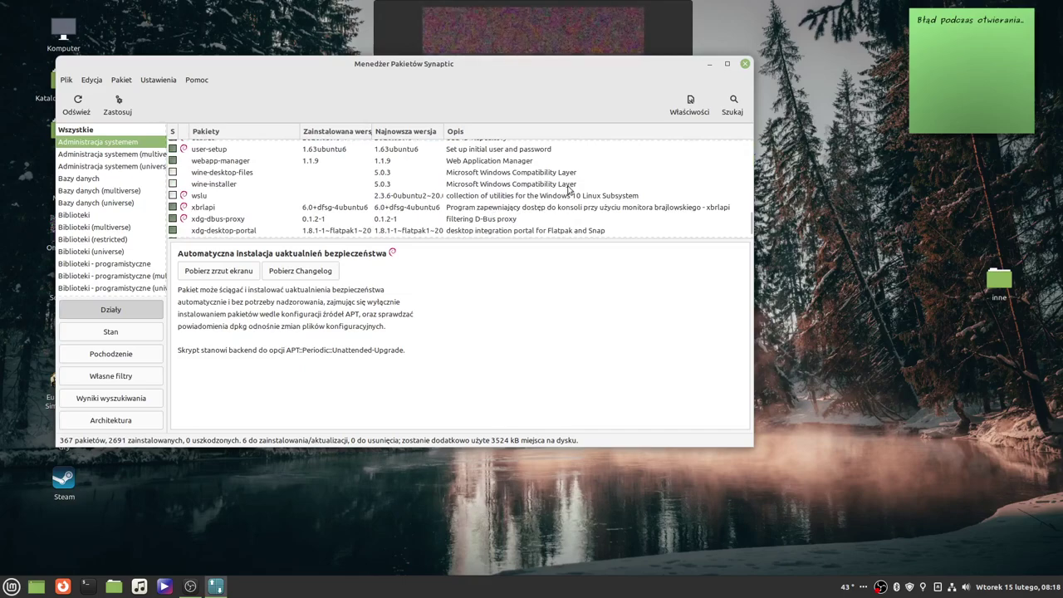
scroll(544, 206, down, 5)
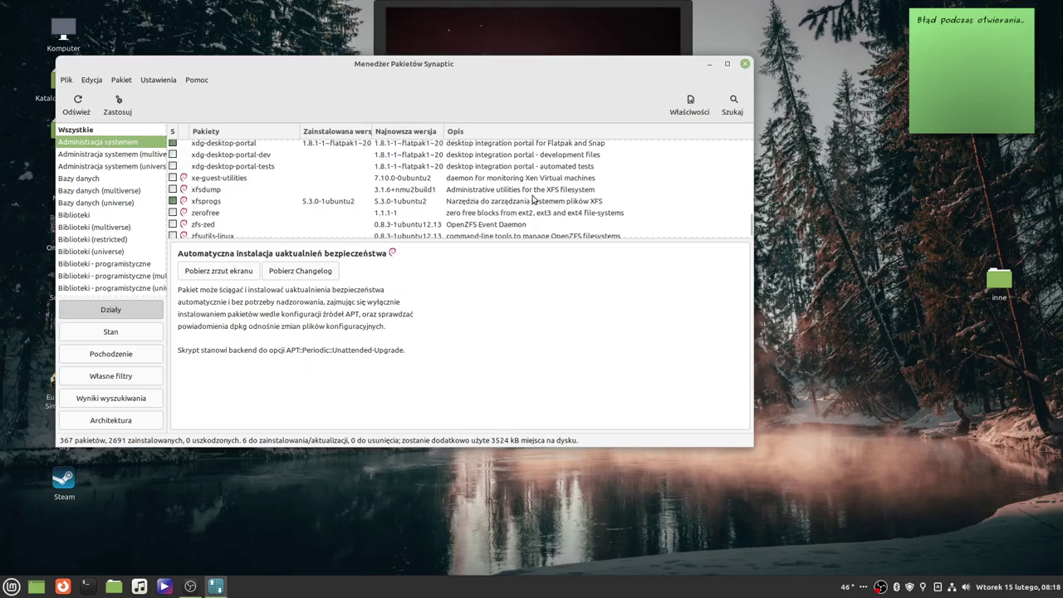
scroll(535, 200, down, 1)
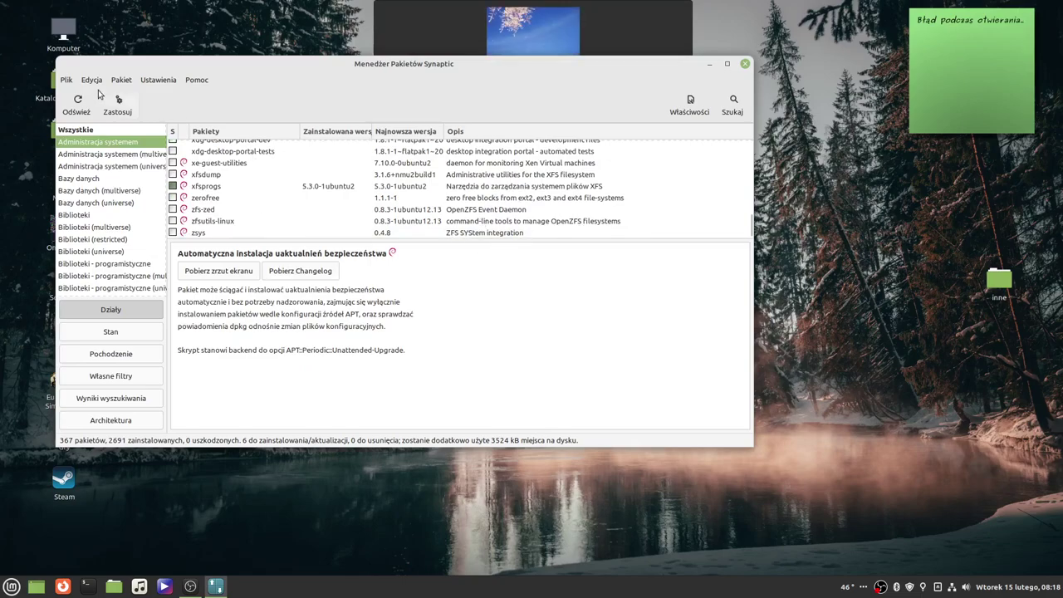
Step: Apply the marked package changes, view the installation details, and close the report when the installation finishes
click(118, 108)
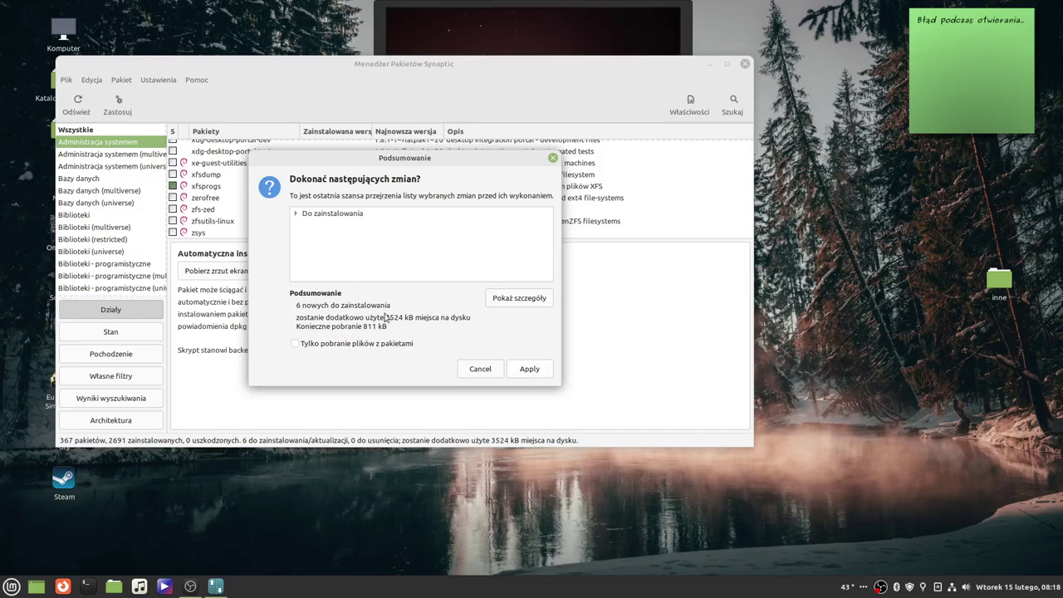
click(532, 371)
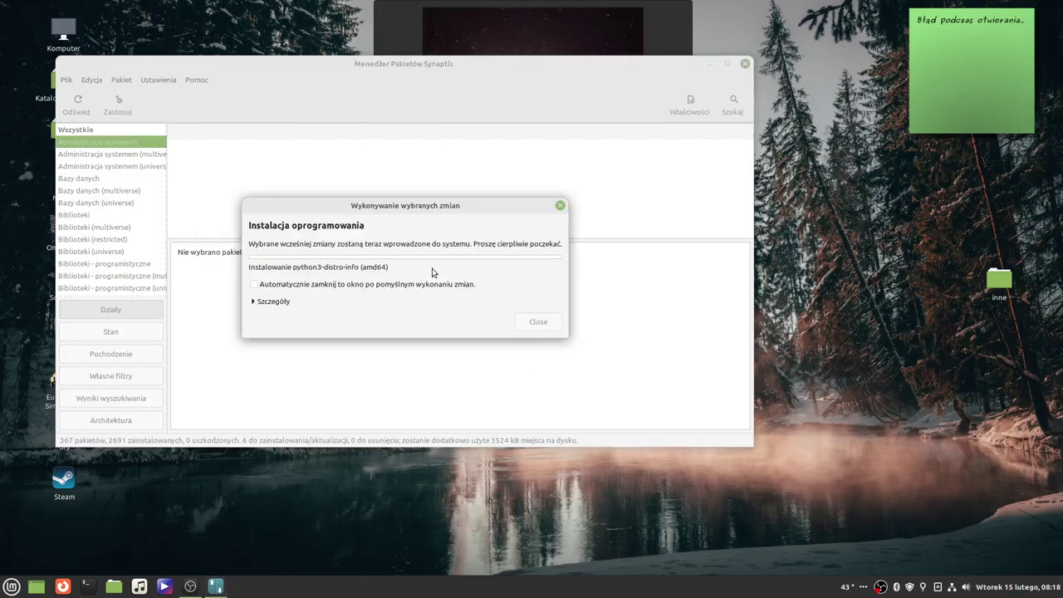
click(264, 301)
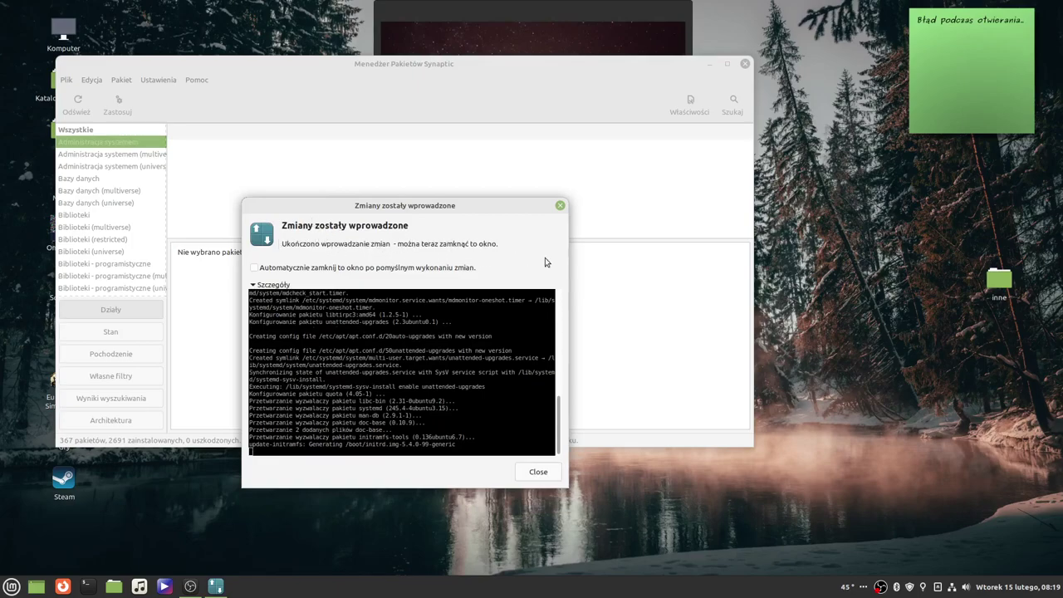
click(538, 472)
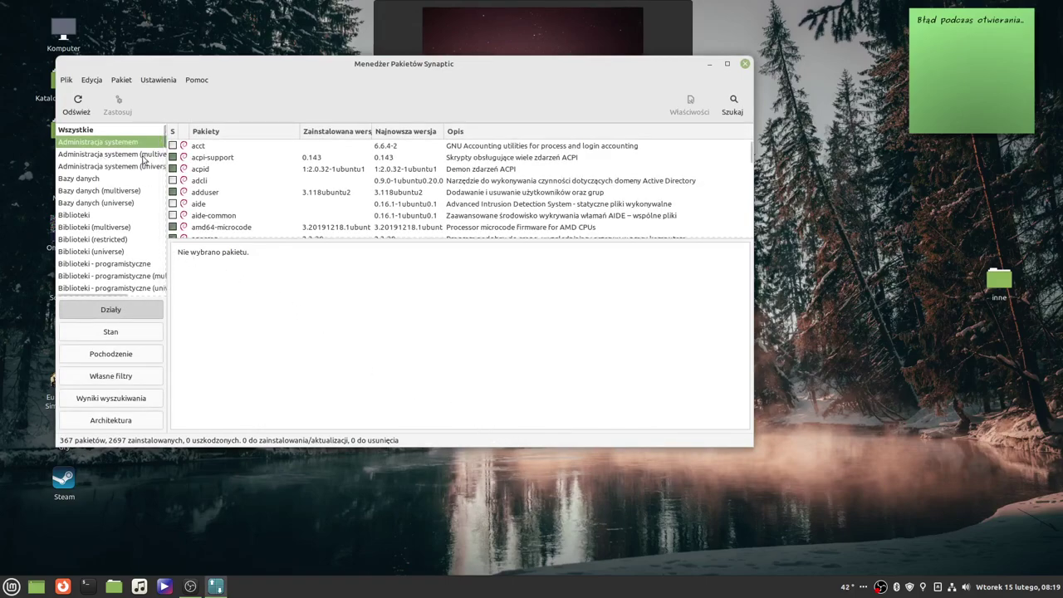
Step: Open the Grafika section, review its packages from amdgpu-install to sane-utils, and read optipng's description
scroll(98, 173, down, 2)
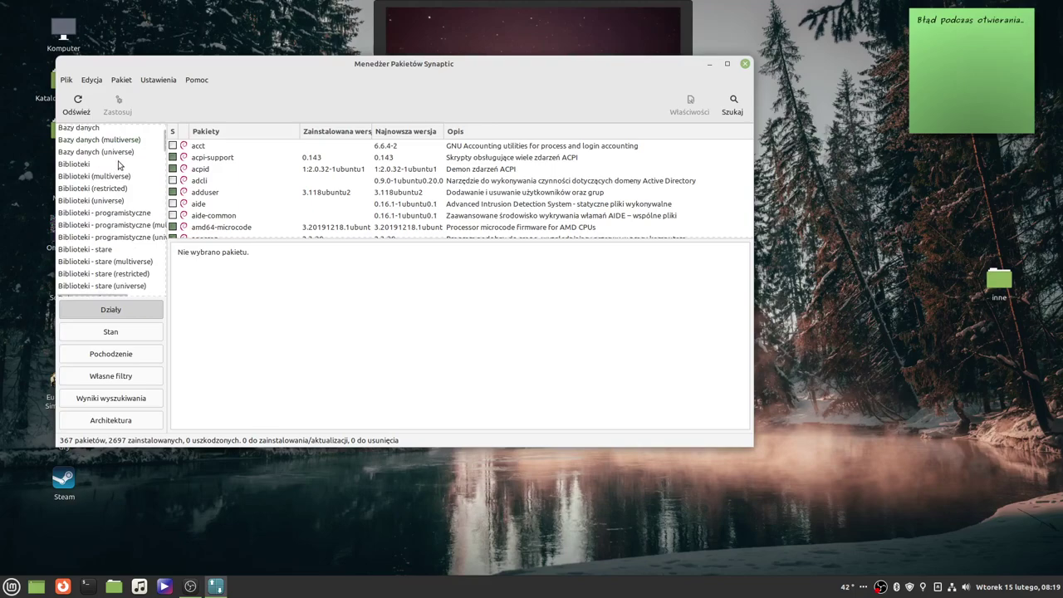
scroll(118, 167, down, 6)
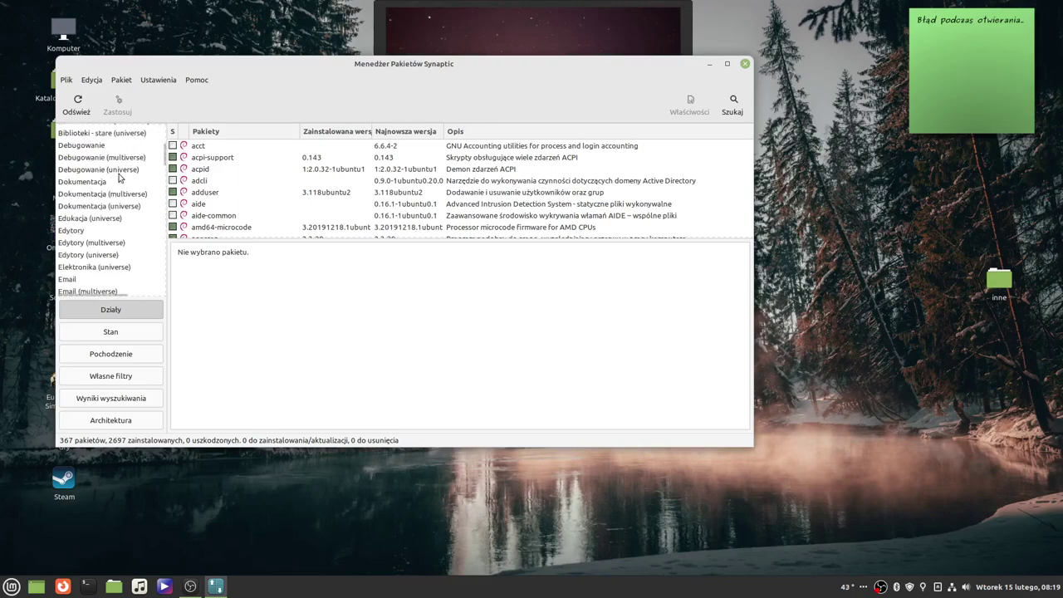
scroll(97, 258, down, 6)
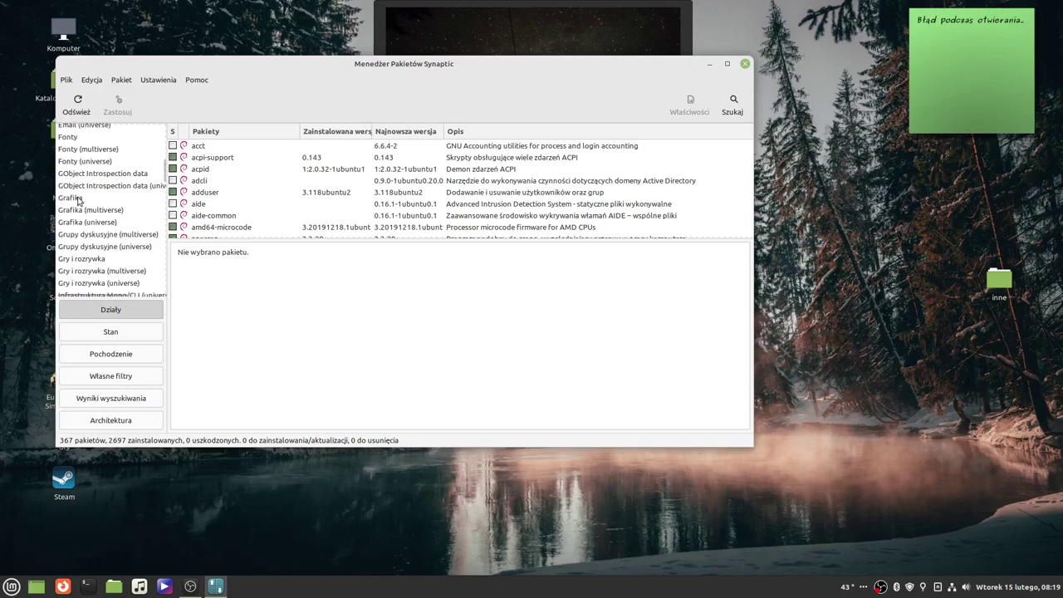
click(64, 202)
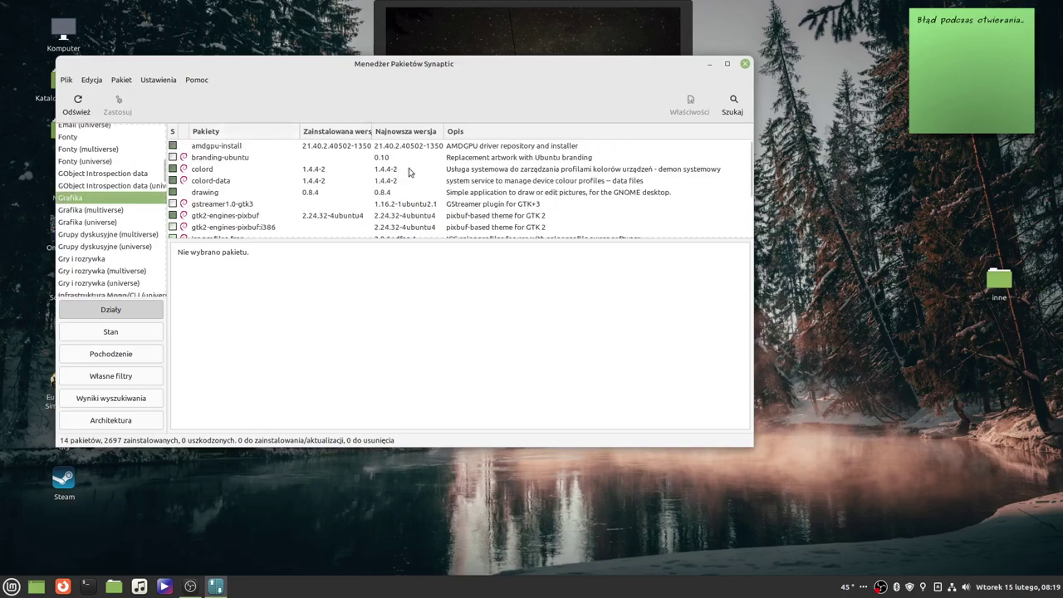
scroll(465, 160, down, 1)
scroll(465, 166, up, 1)
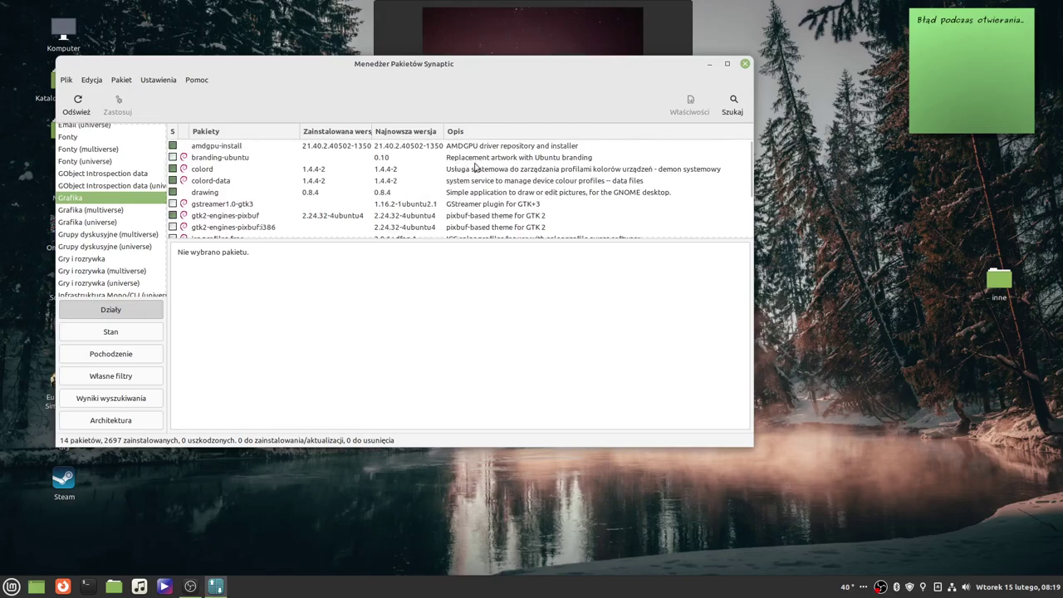
scroll(467, 184, down, 1)
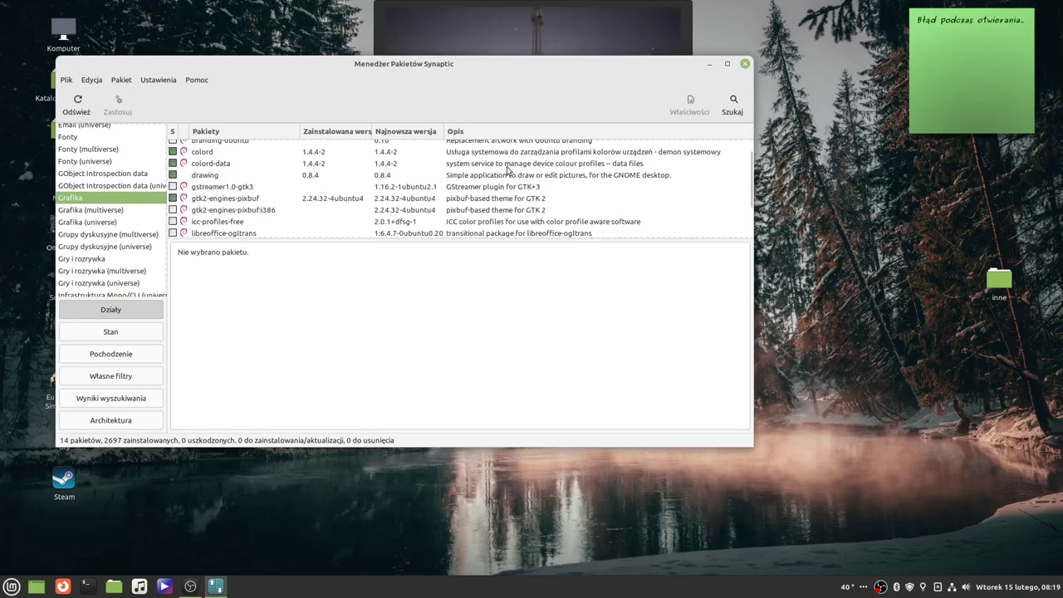
scroll(482, 185, down, 1)
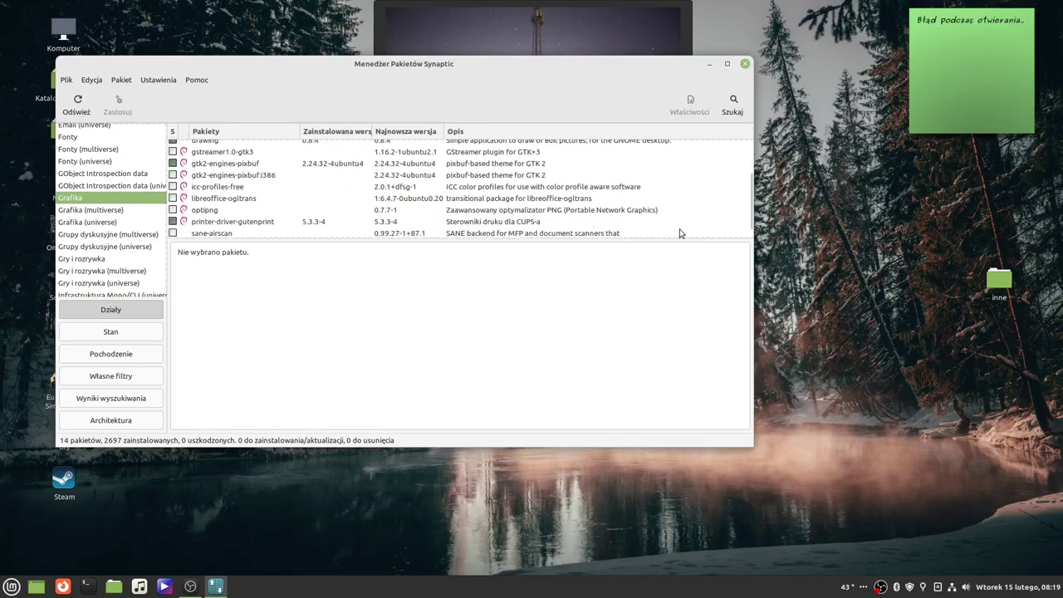
click(539, 213)
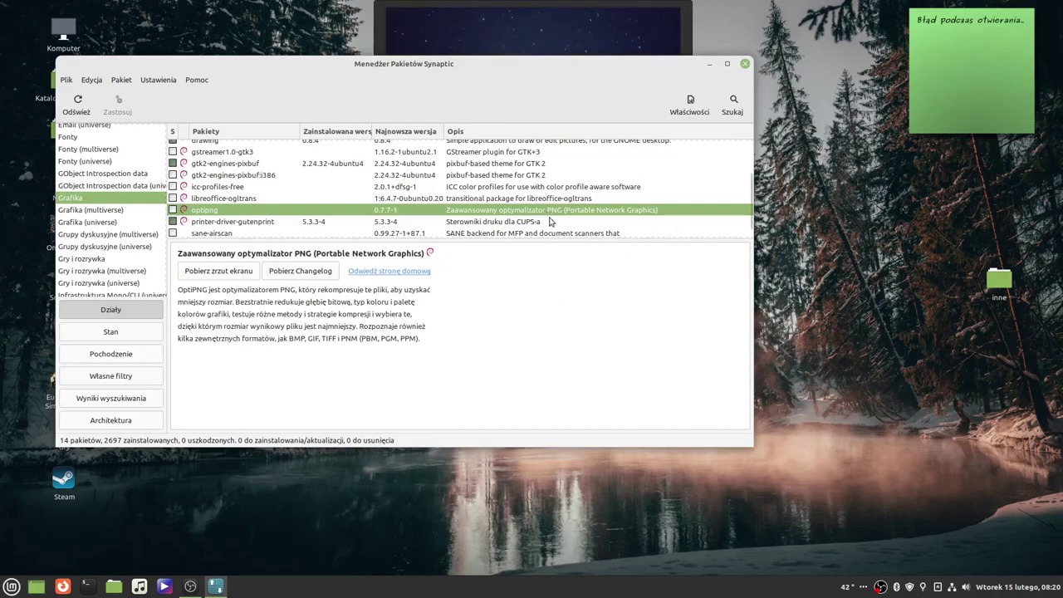
scroll(572, 233, down, 1)
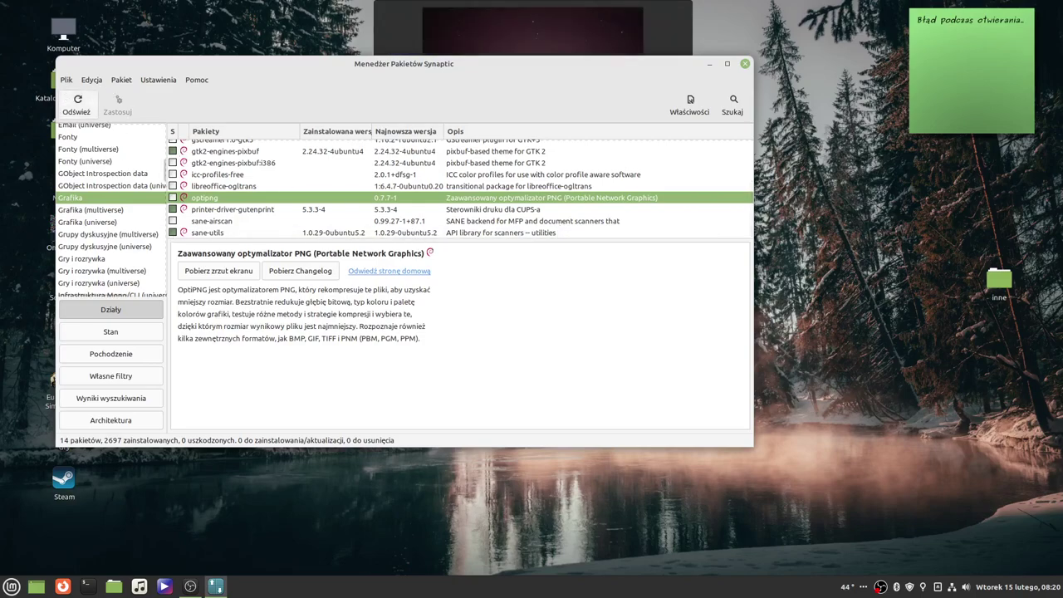
Step: Reload the package information and search package names and descriptions for "wulkan", closing the package manager when done
click(78, 103)
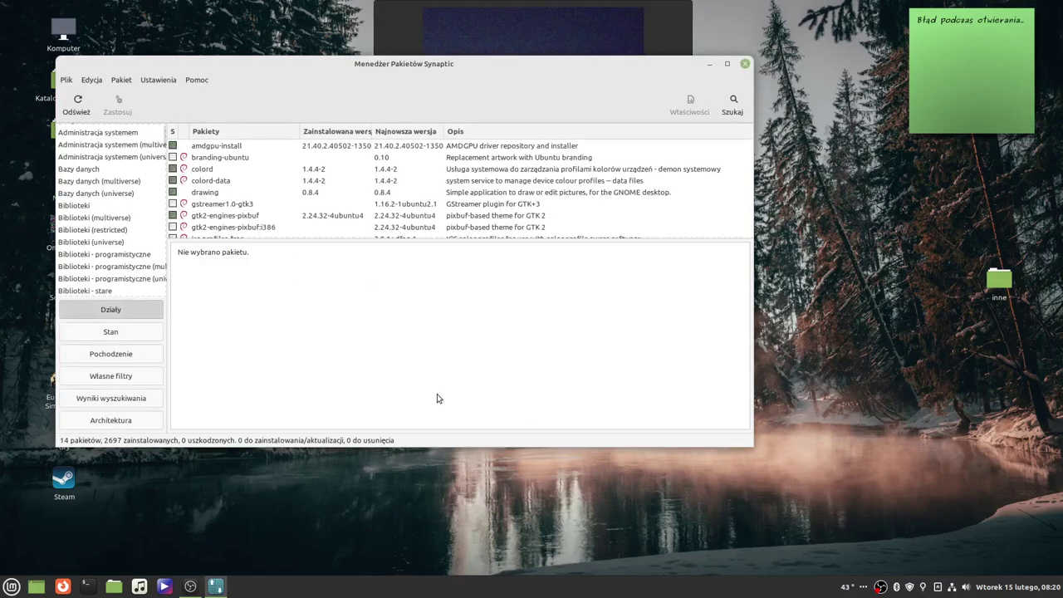
click(733, 108)
text(wulkan)
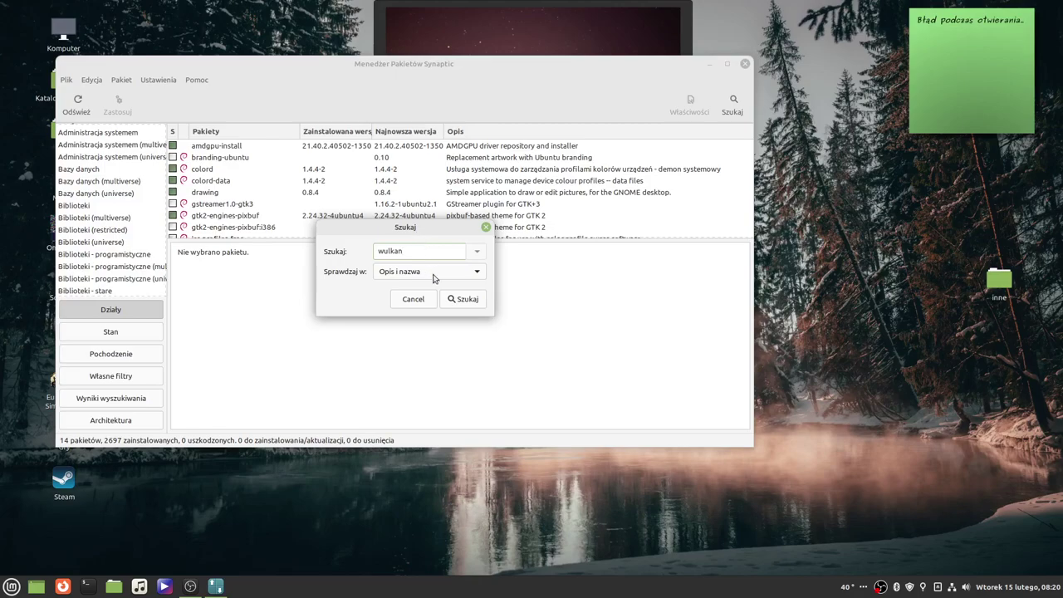
click(470, 299)
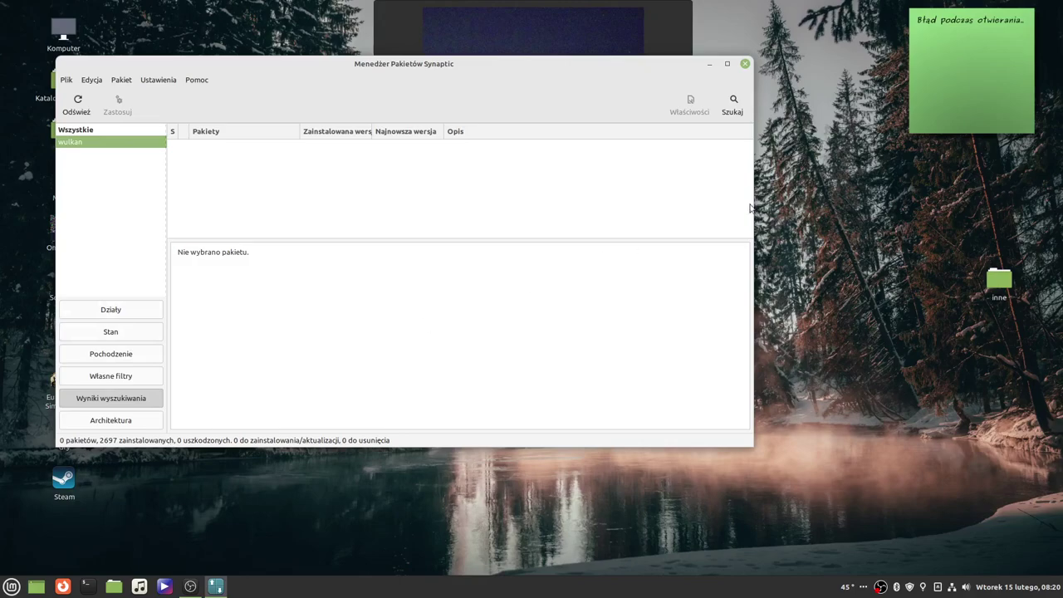
click(744, 64)
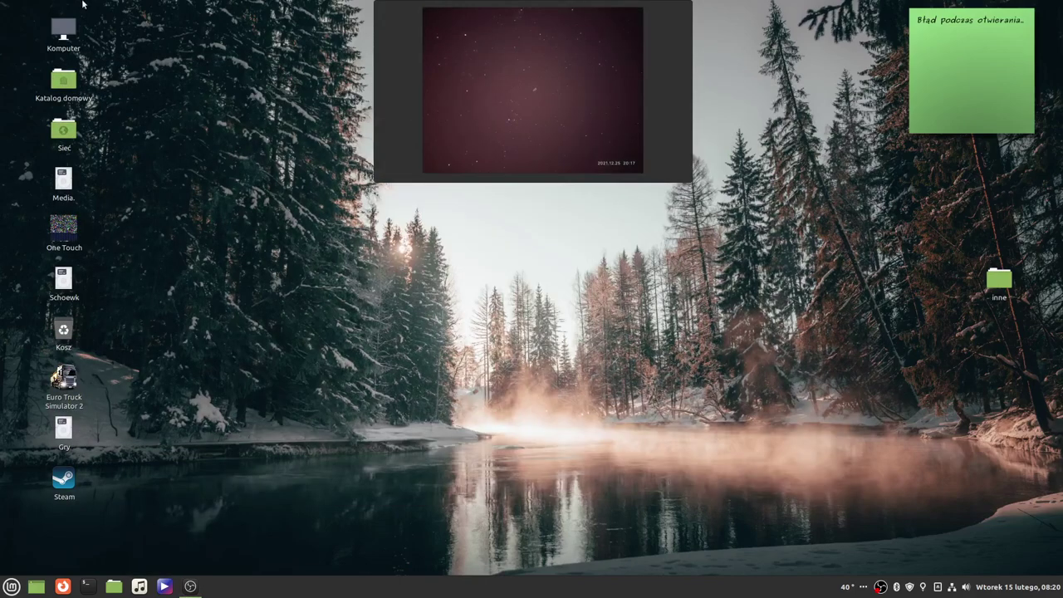
Step: Open the Update Manager, refresh its list of available updates, and close it
right_click(603, 480)
click(534, 403)
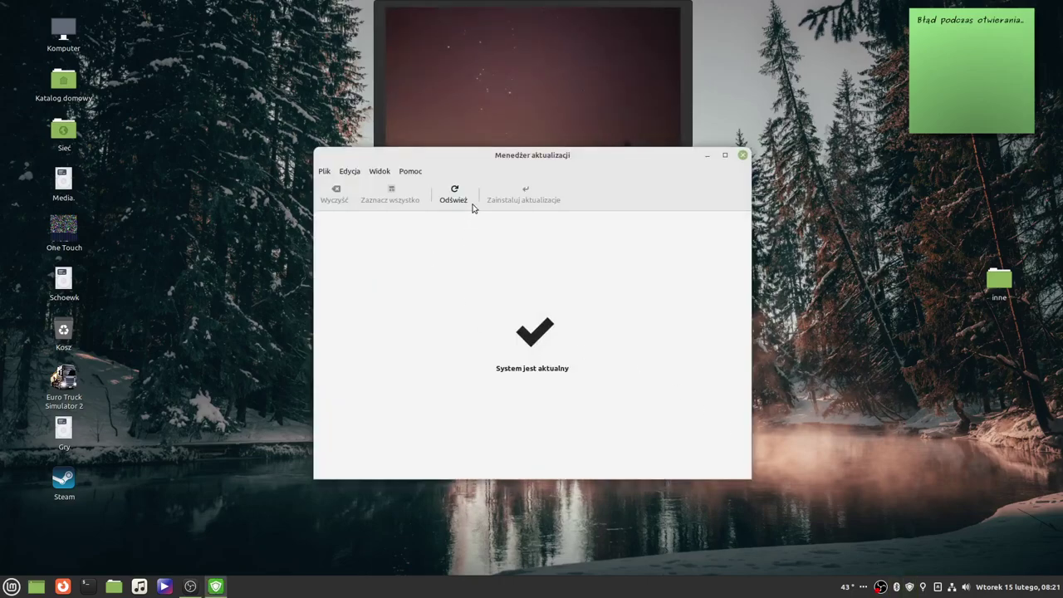
click(462, 197)
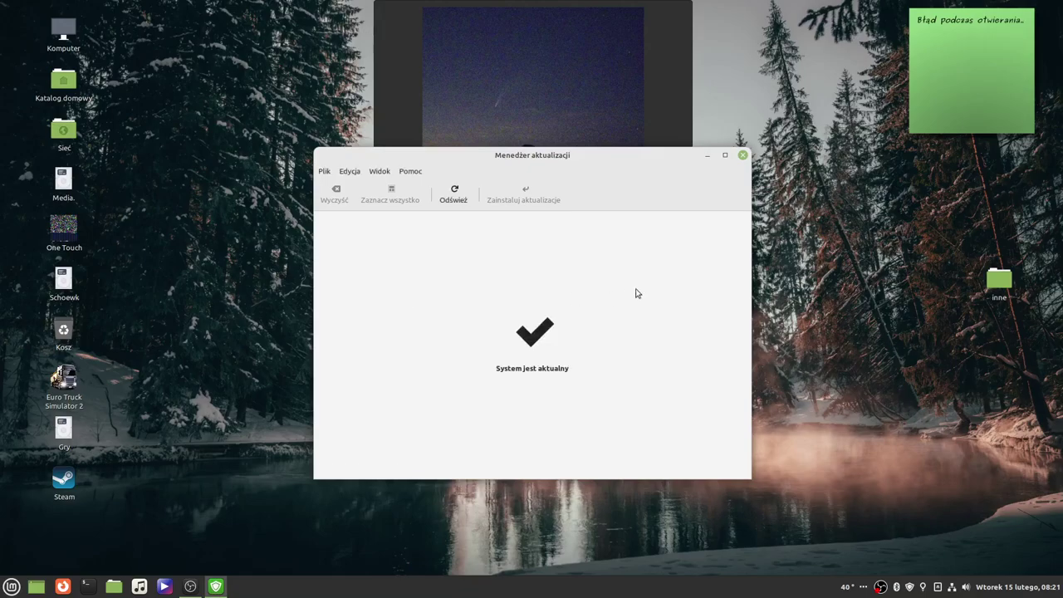
click(742, 156)
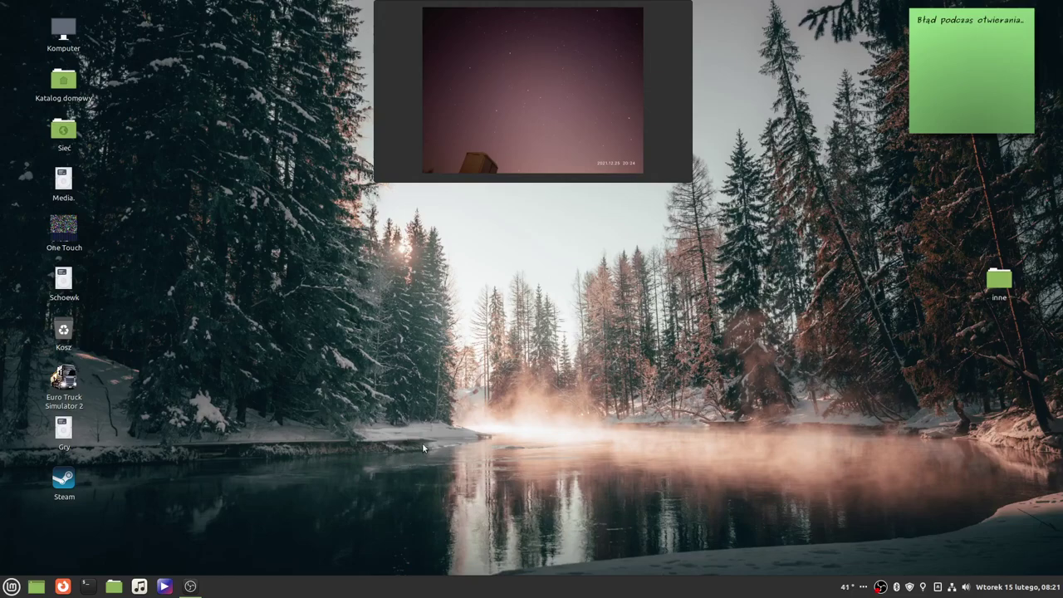
Step: Switch to the running OBS window to show the recording controls
mouse_move(191, 588)
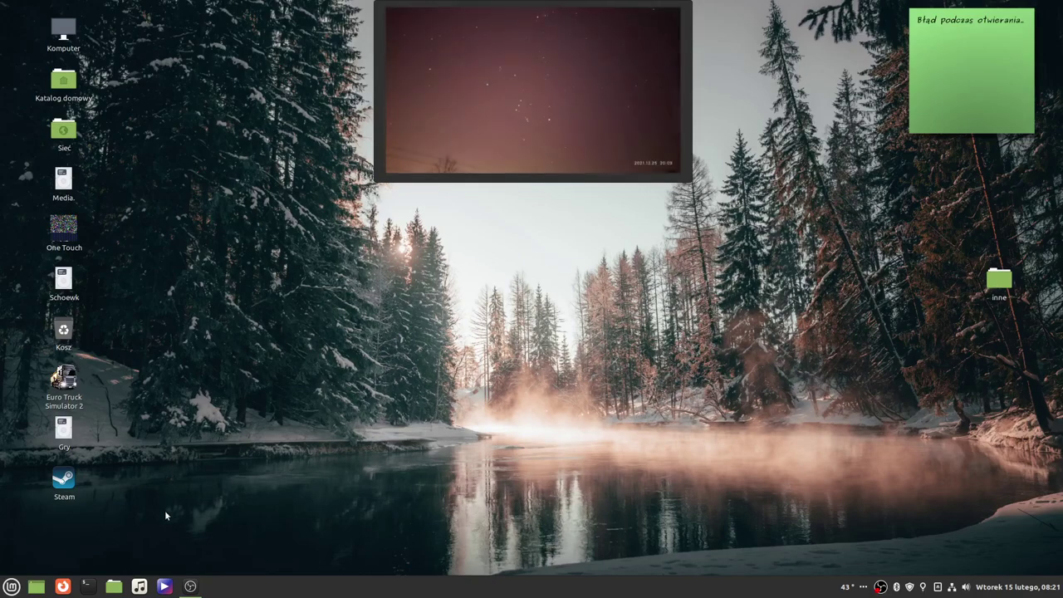
click(194, 591)
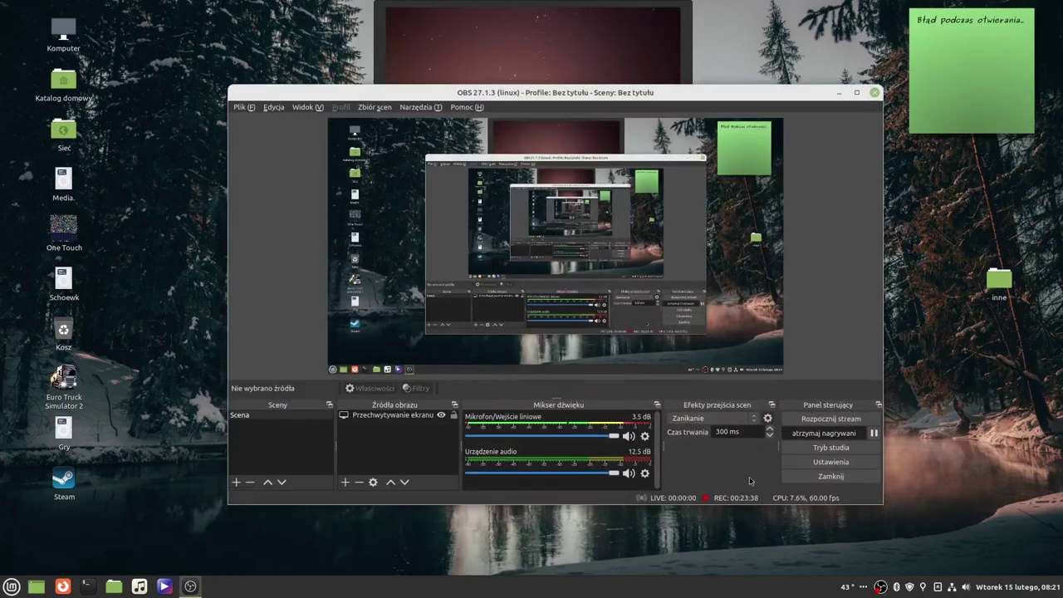